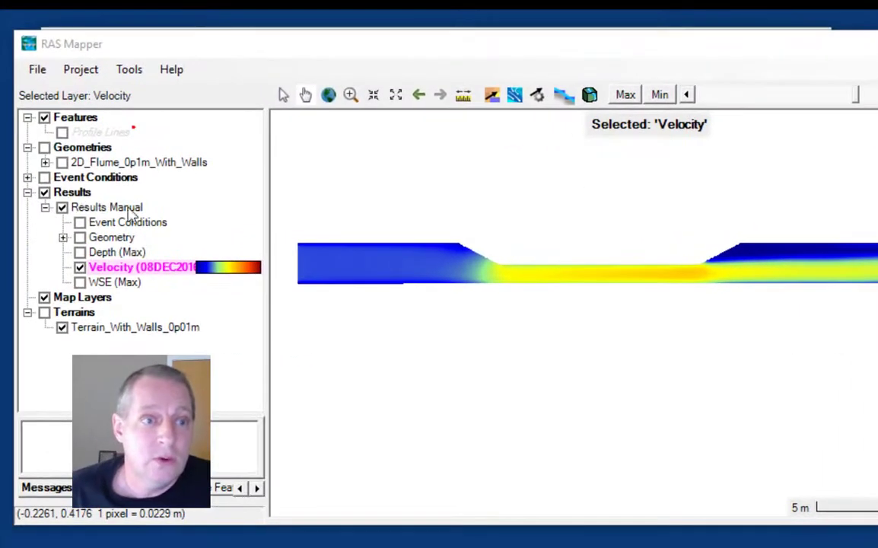
- Show the flume geometry's mesh, 2D flow-area perimeters and computation points on the map
left_click(44, 147)
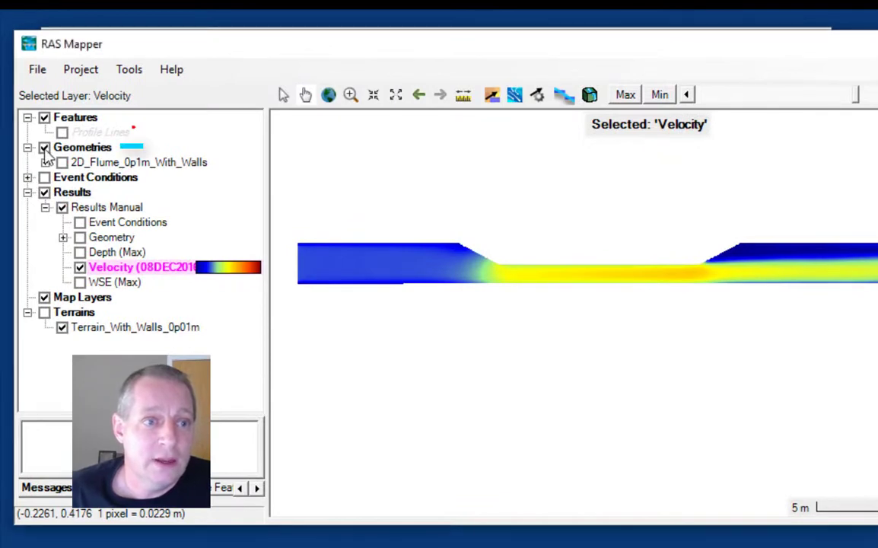
left_click(45, 162)
left_click(62, 162)
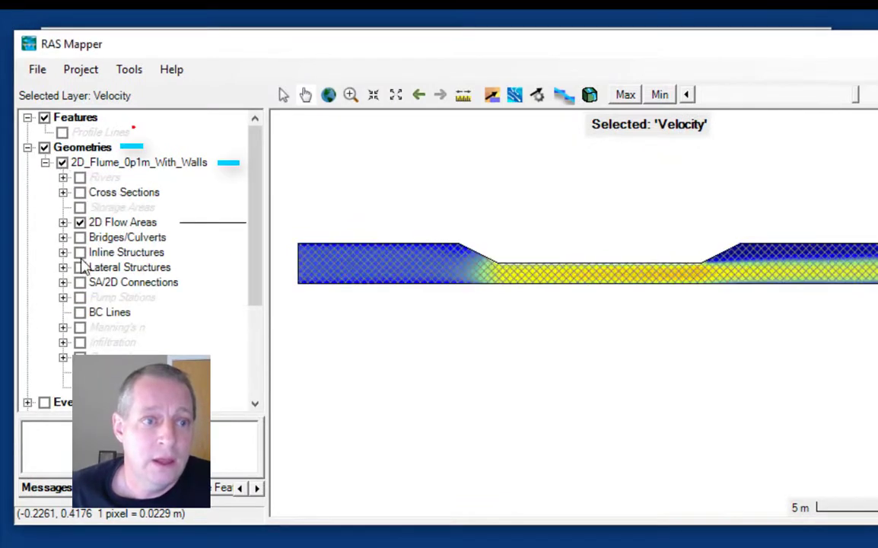
left_click(63, 222)
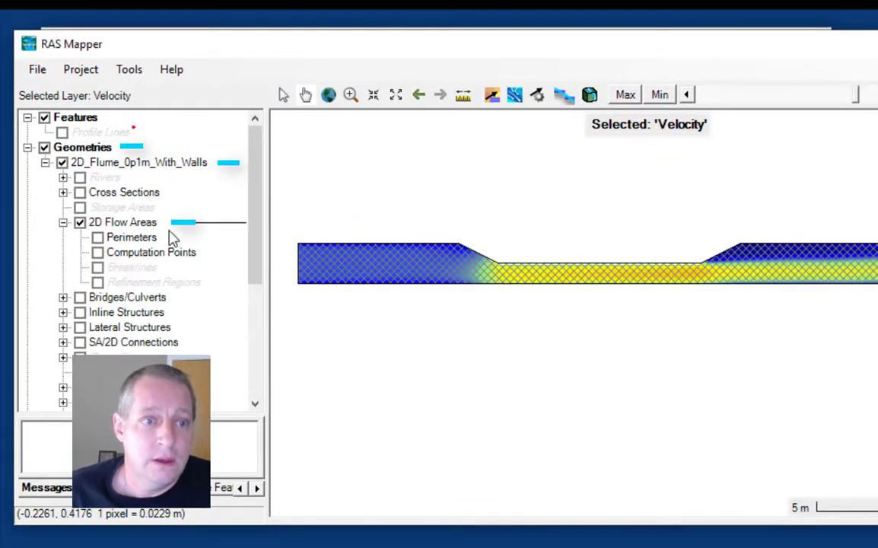
left_click(98, 238)
left_click(97, 252)
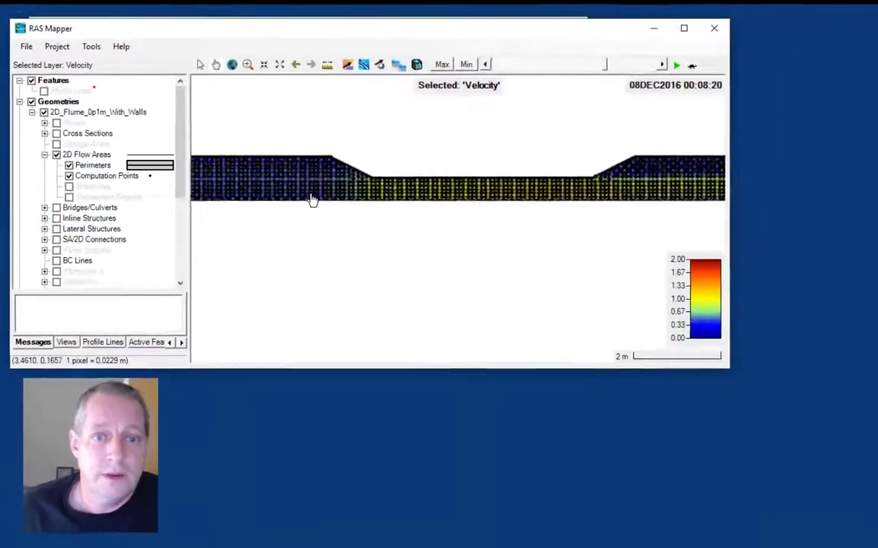
scroll(312, 199, "up", 2)
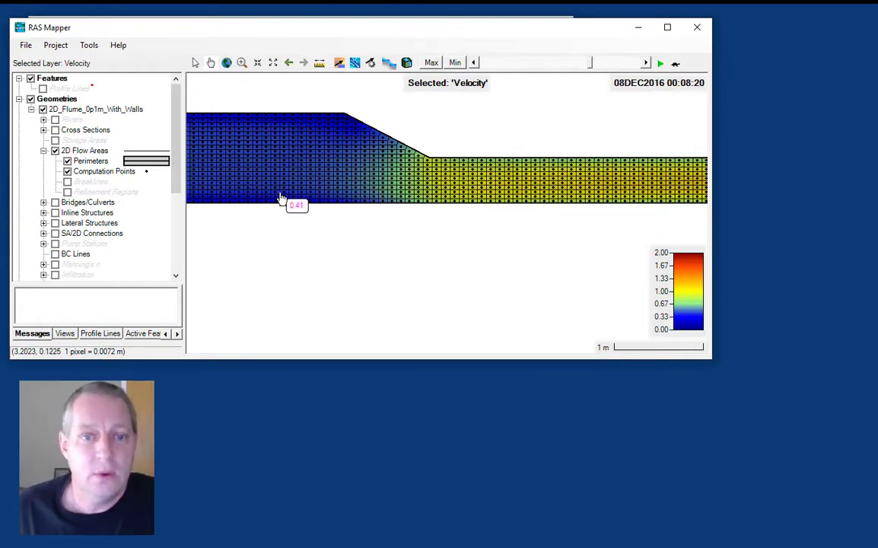
scroll(280, 198, "down", 2)
scroll(280, 196, "down", 2)
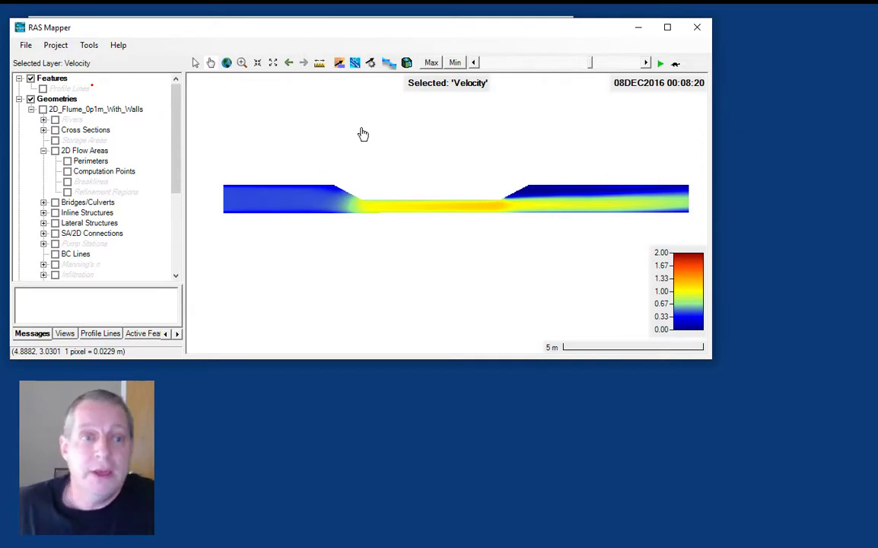
left_click(19, 99)
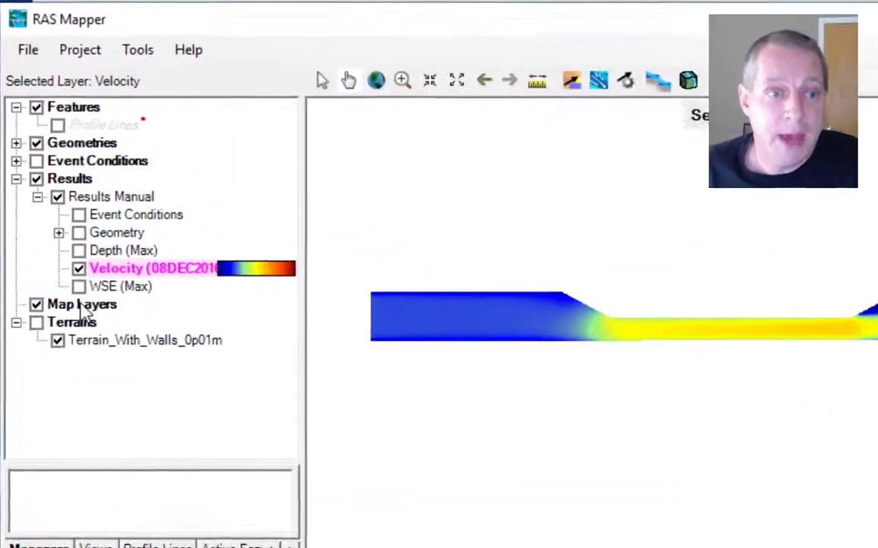
- Start a new empty Sediment Bed Material layer from the Map Layers menu
right_click(57, 193)
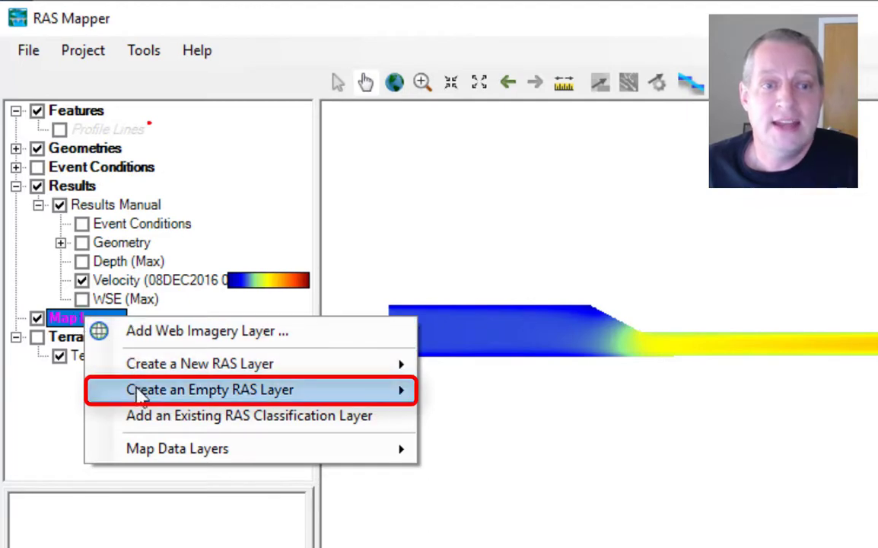
mouse_move(141, 396)
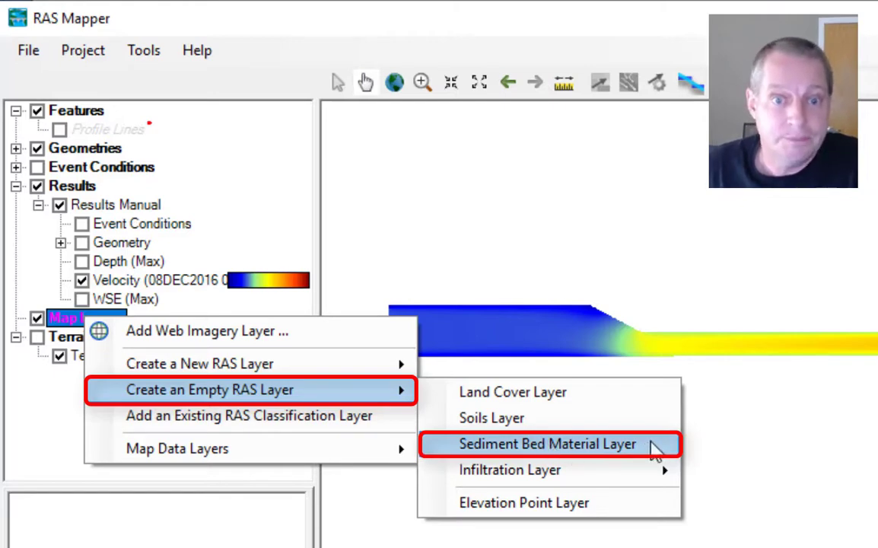
left_click(654, 449)
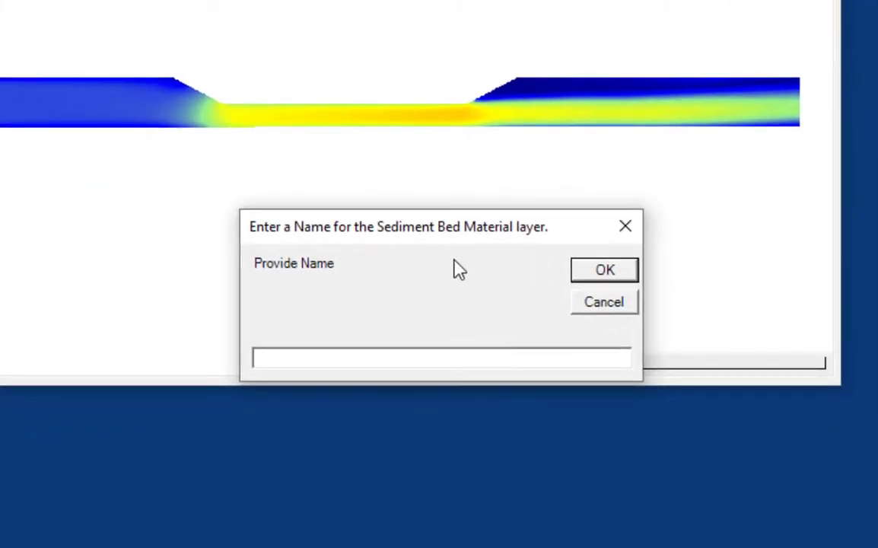
- Name the new layer 'Flume Bed Sediment' and display it with its Classification Polygons
type("Flume Bed Se")
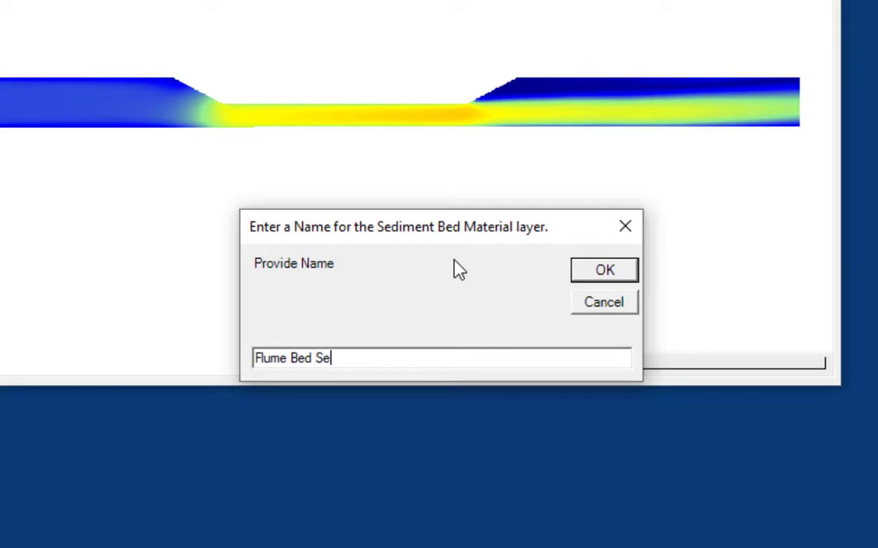
type("diment")
left_click(606, 271)
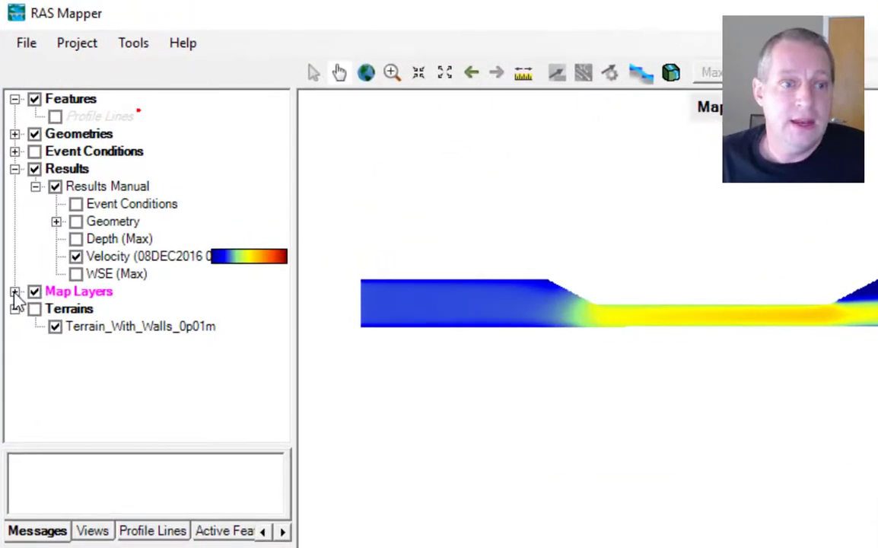
left_click(14, 292)
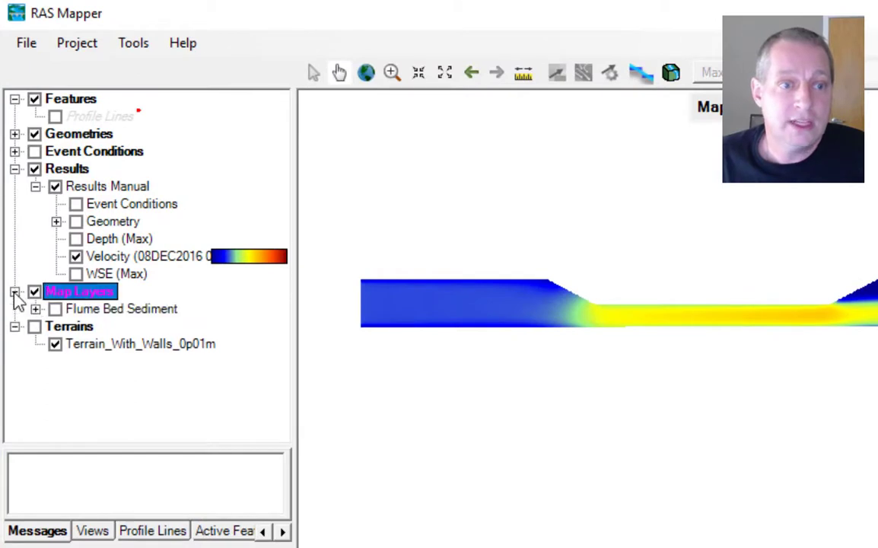
left_click(54, 309)
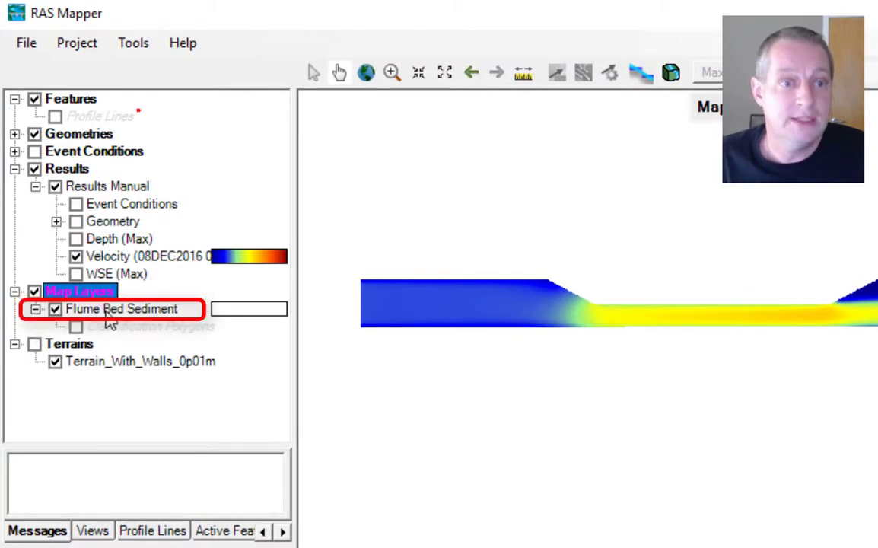
left_click(76, 326)
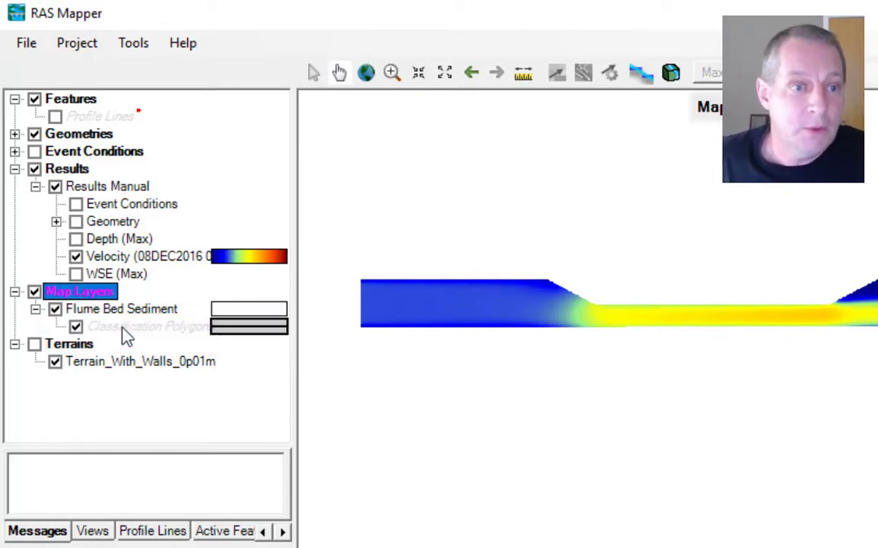
- Edit Classification Polygons and draw a four-corner rectangle enclosing the whole flume
right_click(126, 333)
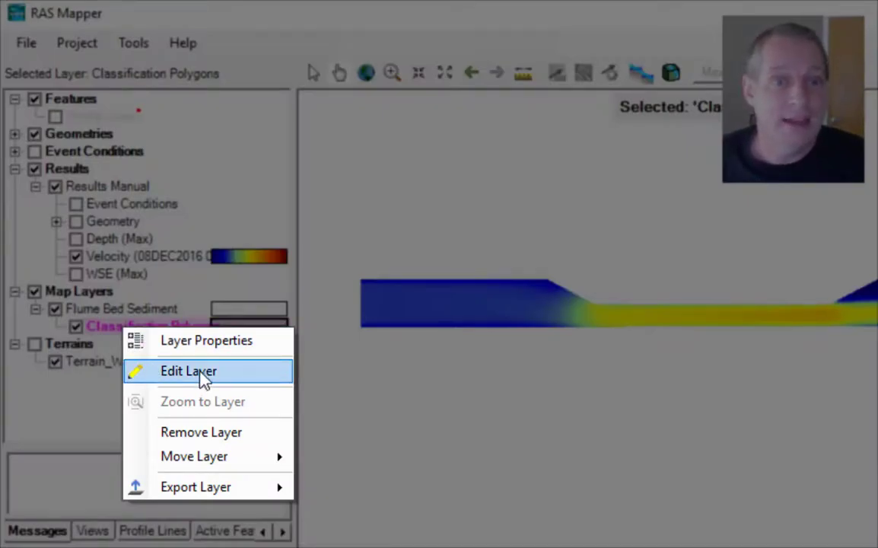
left_click(189, 371)
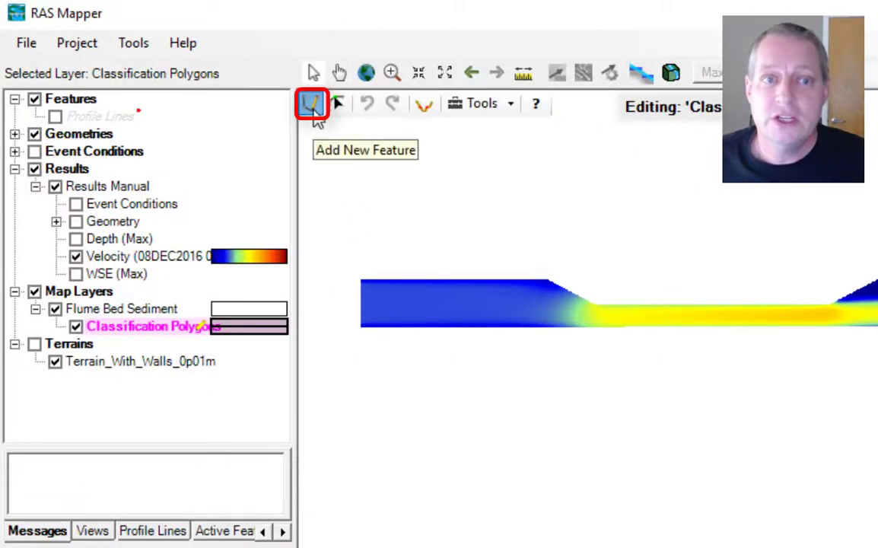
left_click(328, 250)
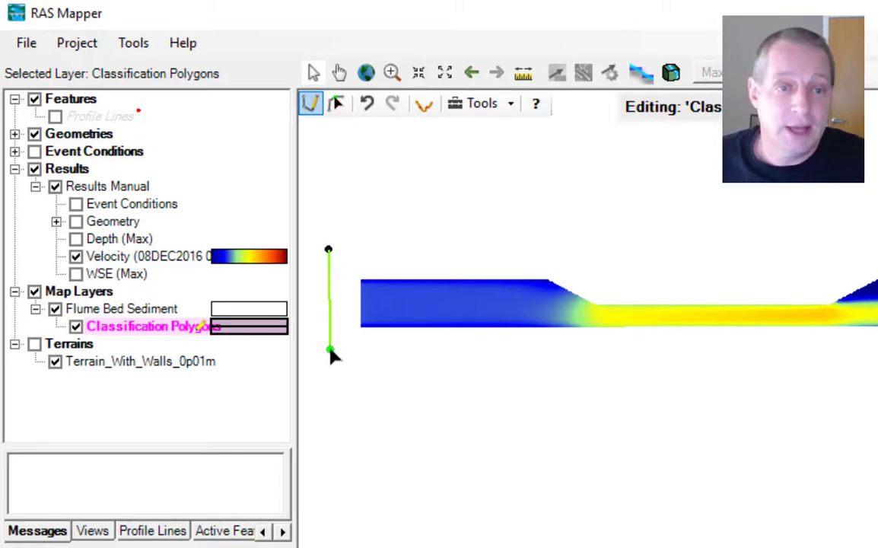
left_click(329, 351)
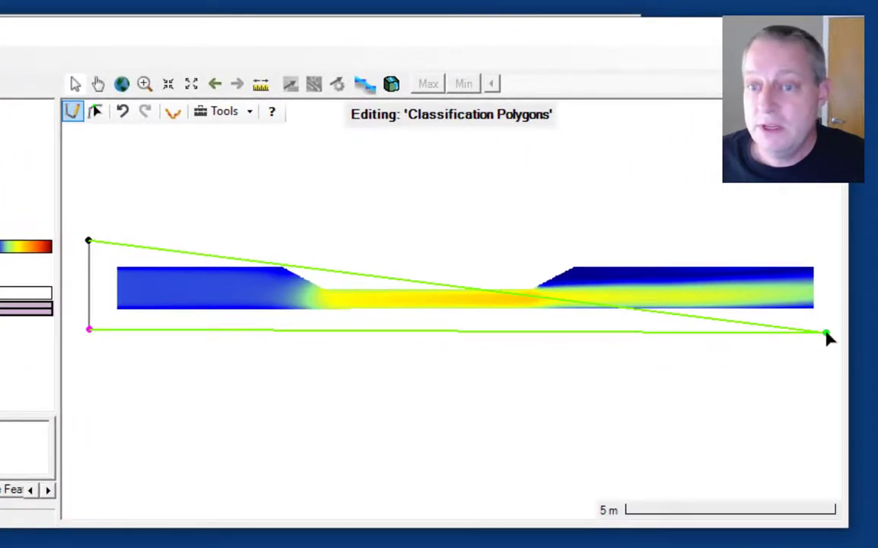
left_click(827, 332)
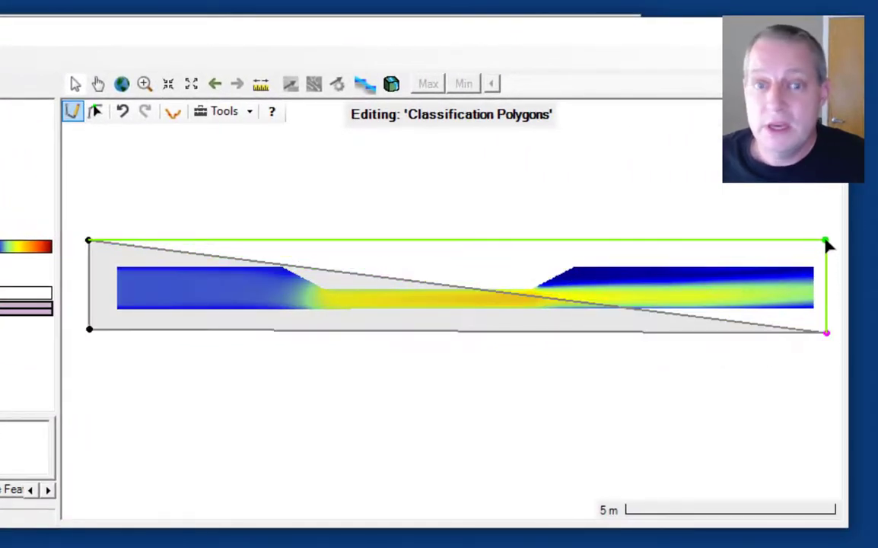
double_click(827, 242)
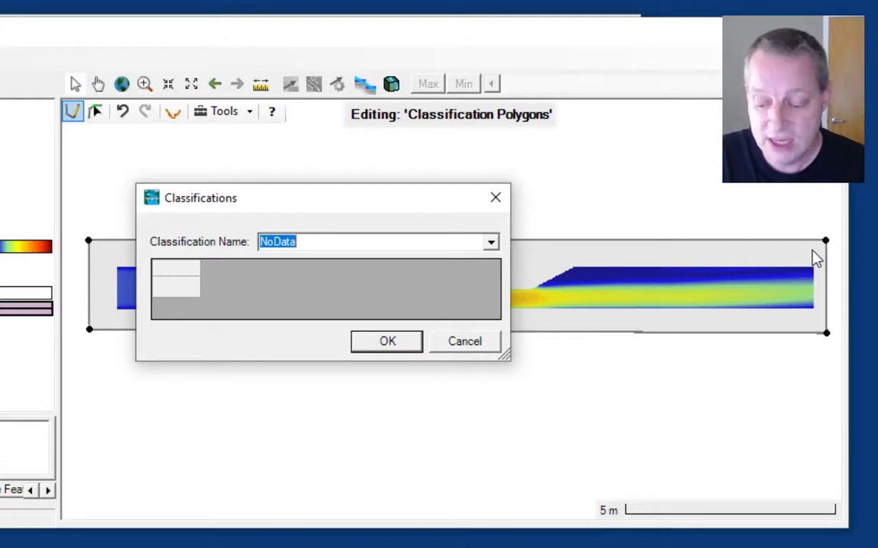
- Replace NoData with 'Bed Sediment' as the polygon's classification name
type("Bed S")
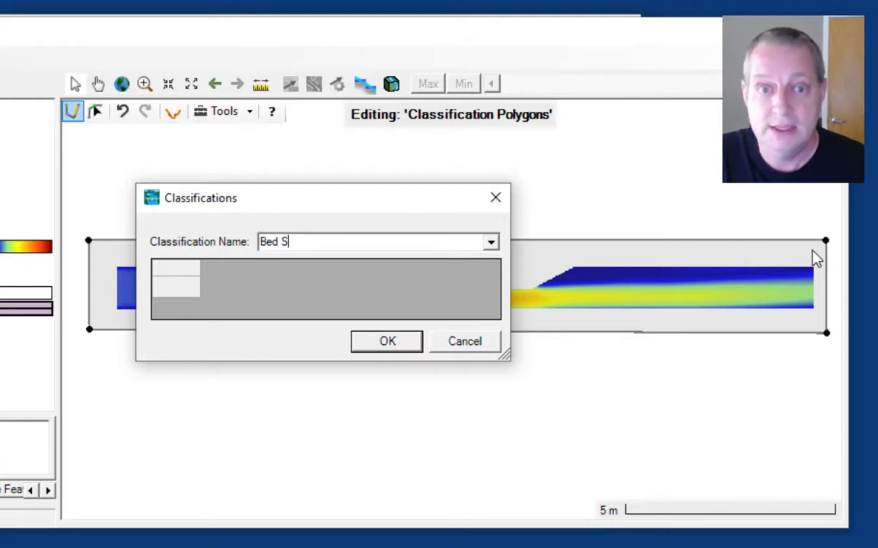
type("ediment")
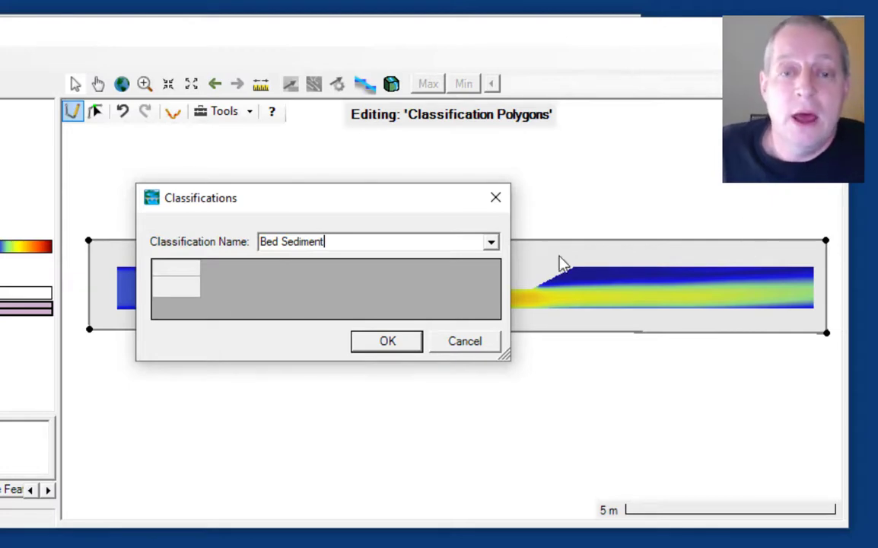
left_click(390, 341)
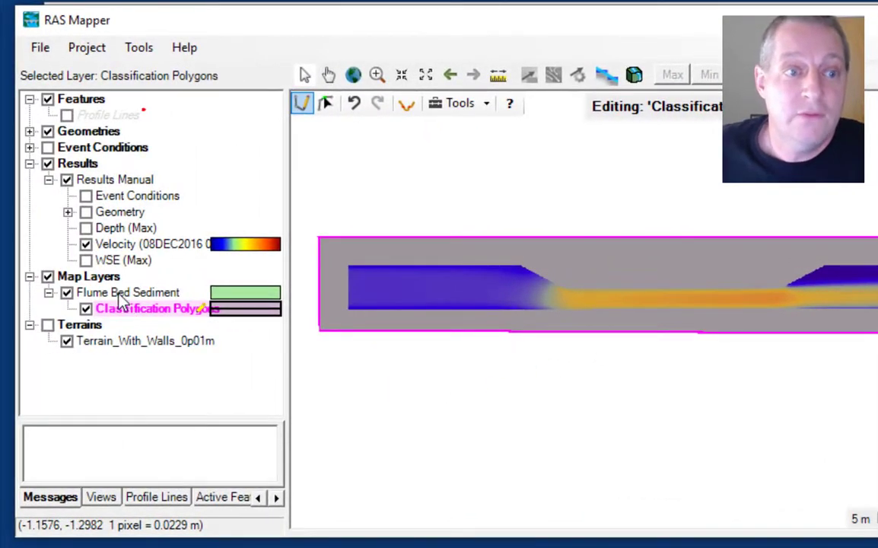
- Stop editing Classification Polygons, save the edits, and collapse Map Layers
right_click(122, 313)
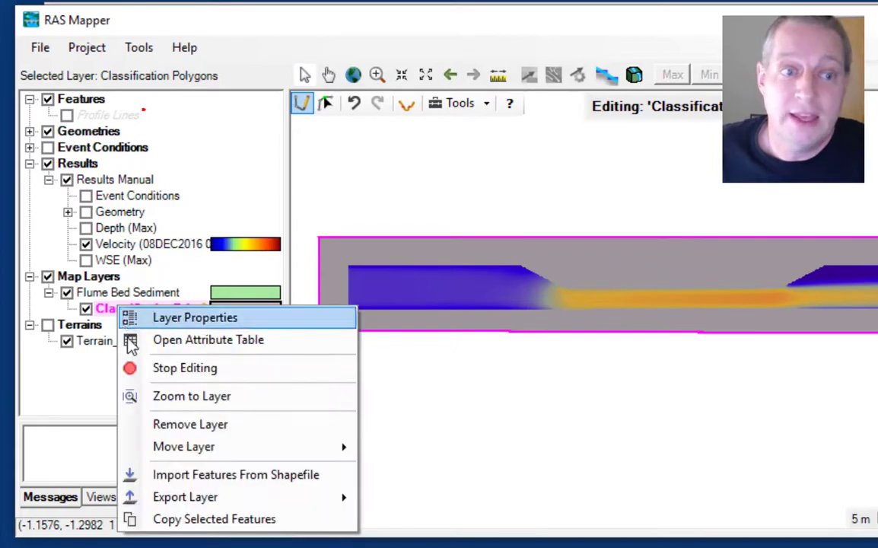
left_click(141, 367)
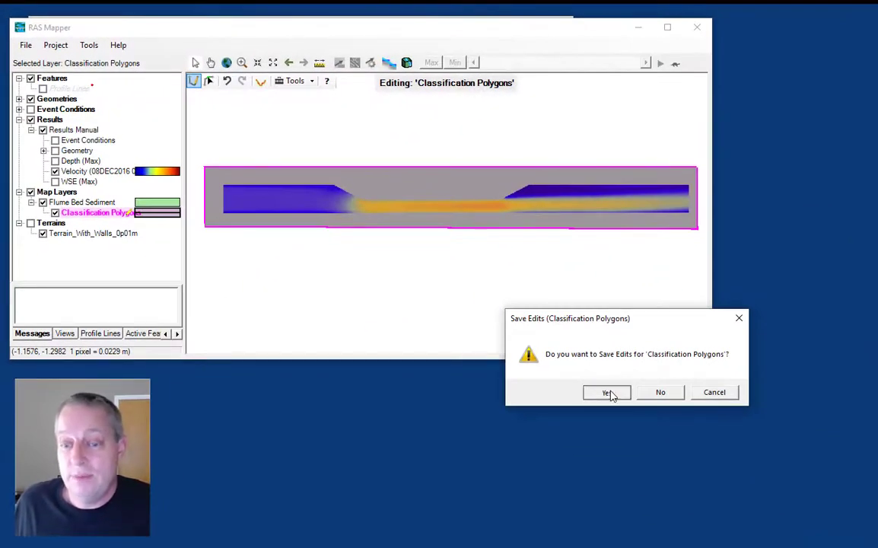
left_click(609, 392)
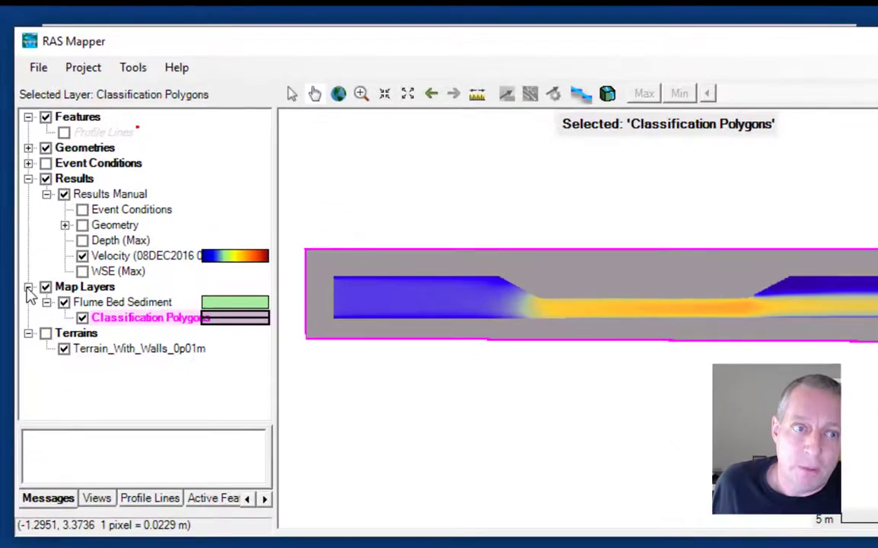
left_click(20, 199)
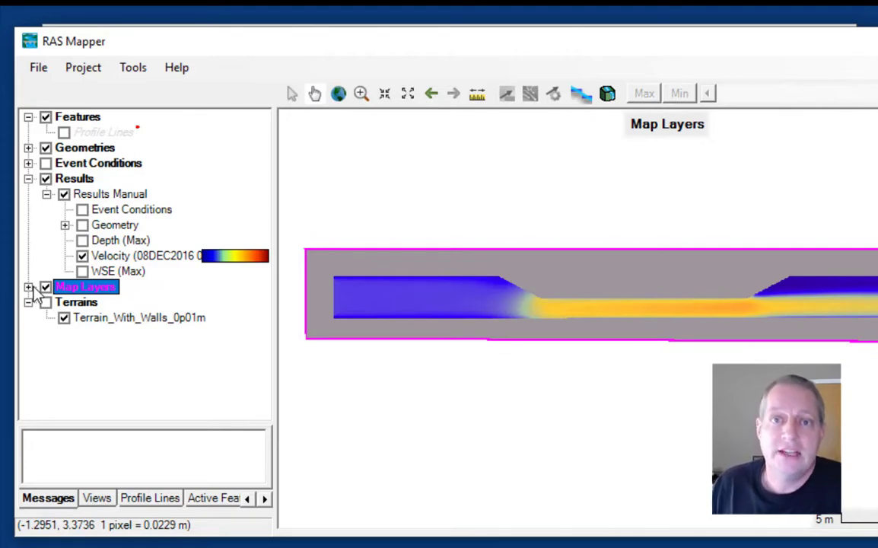
- Set Flume Bed Sediment as the geometry's Sediment Bed Material Layer and save
right_click(74, 152)
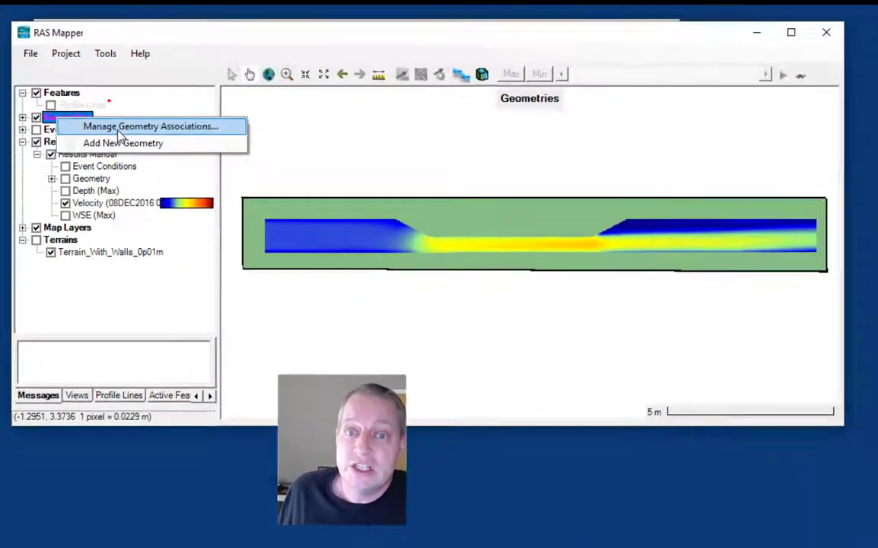
left_click(153, 160)
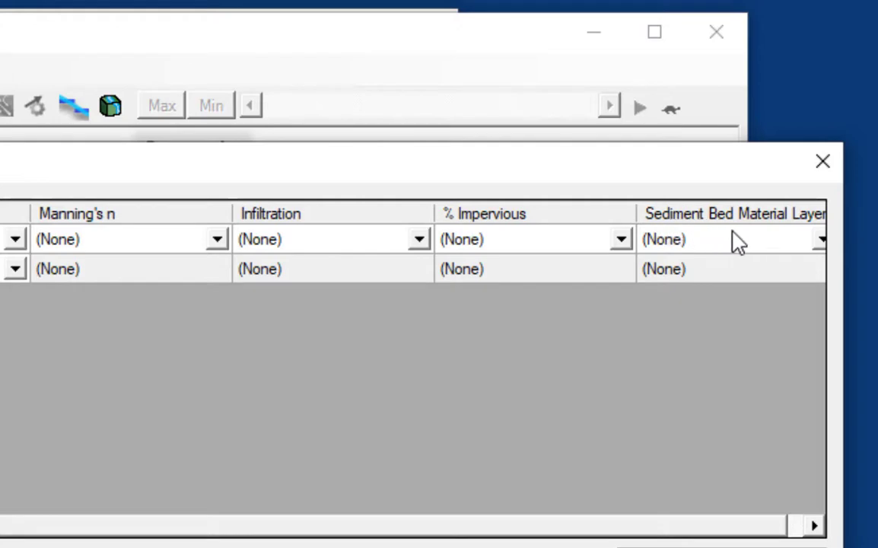
left_click(817, 238)
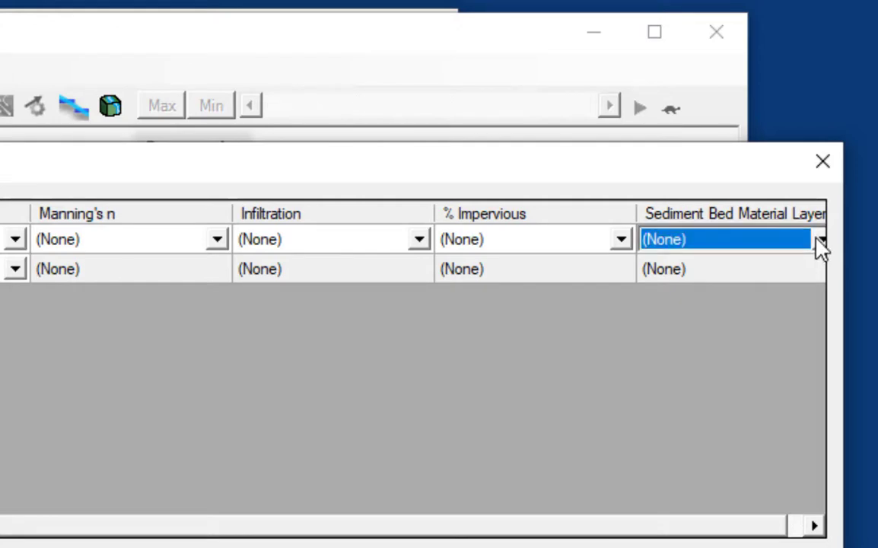
left_click(819, 240)
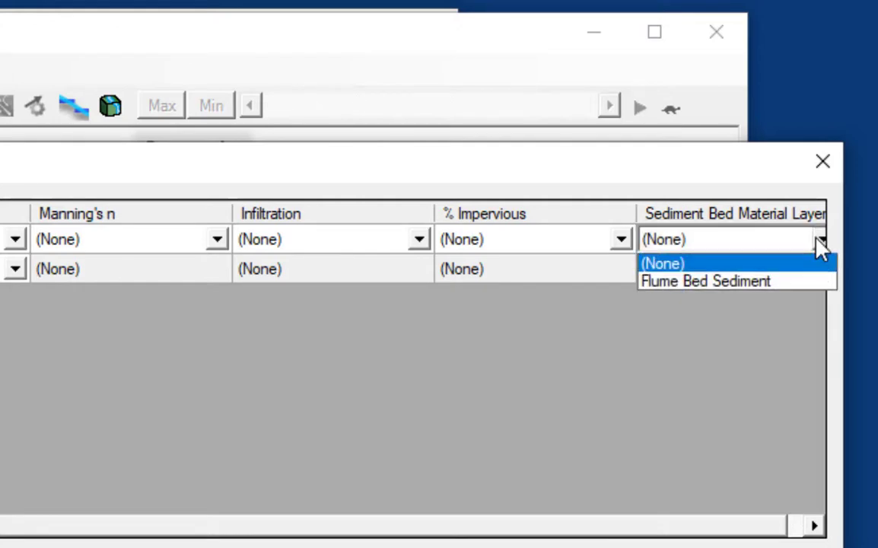
left_click(801, 286)
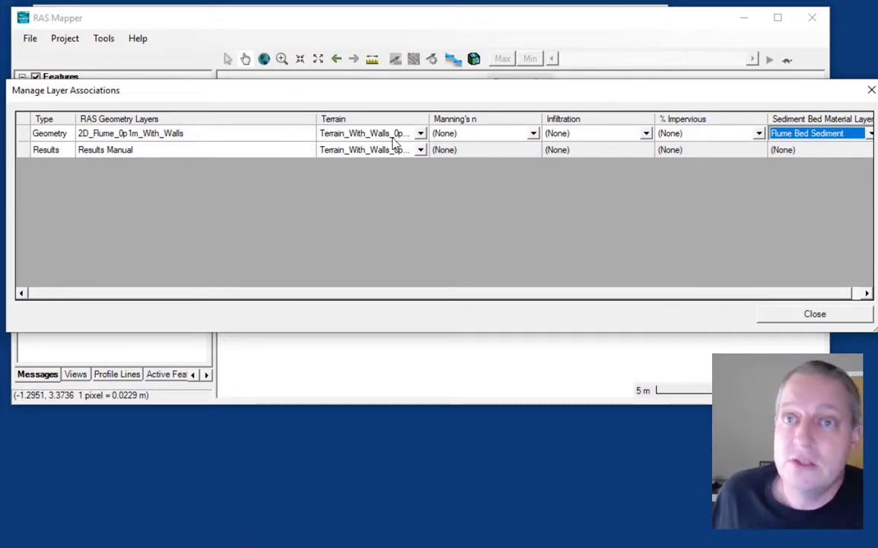
left_click(821, 318)
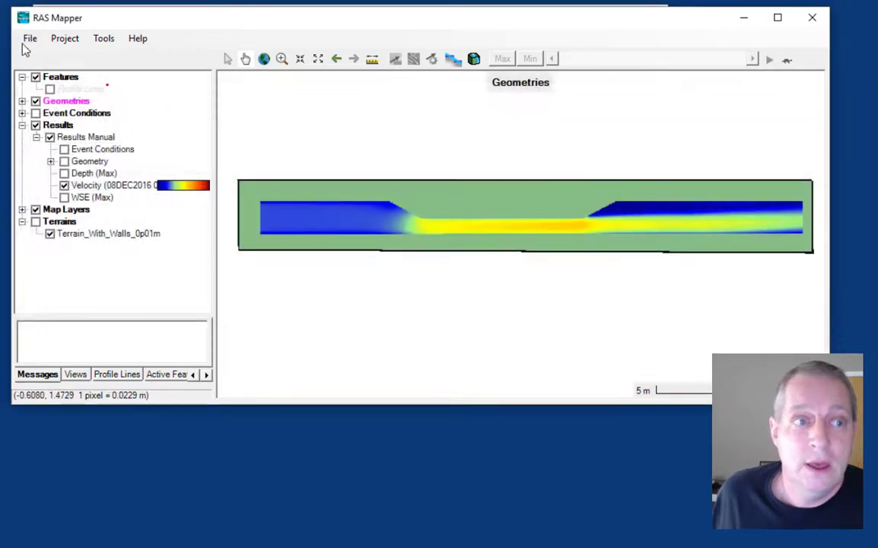
left_click(28, 38)
left_click(29, 71)
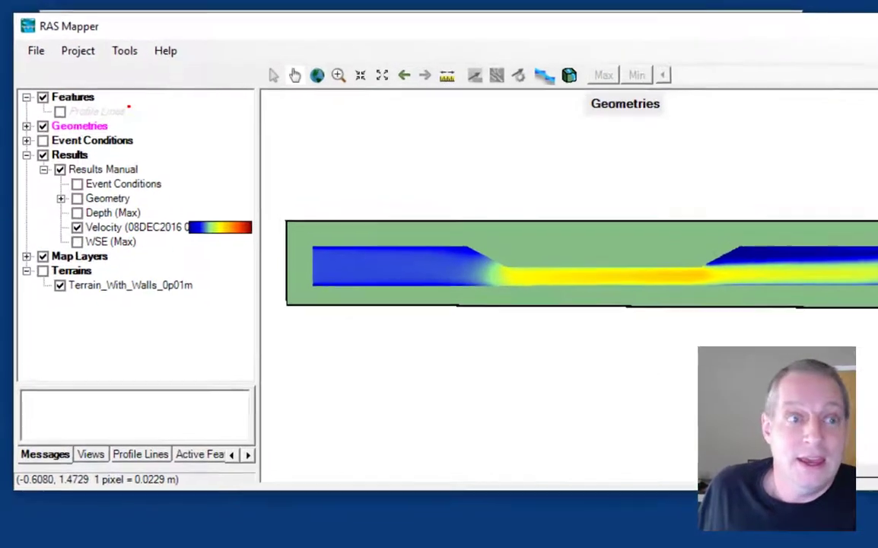
left_click(811, 18)
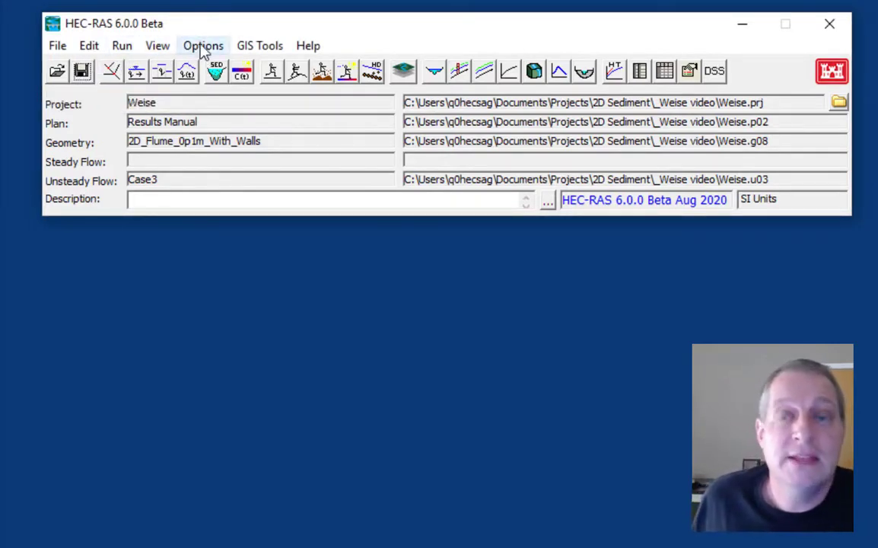
left_click(89, 47)
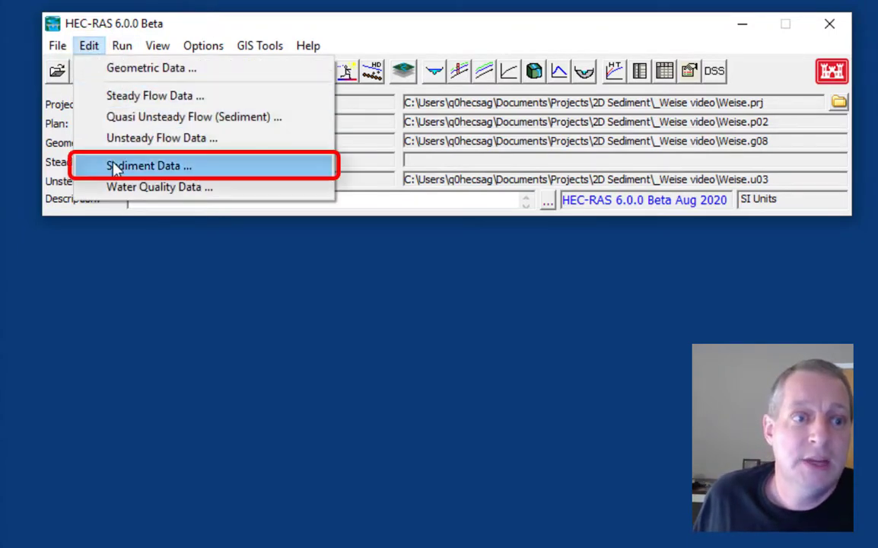
left_click(374, 140)
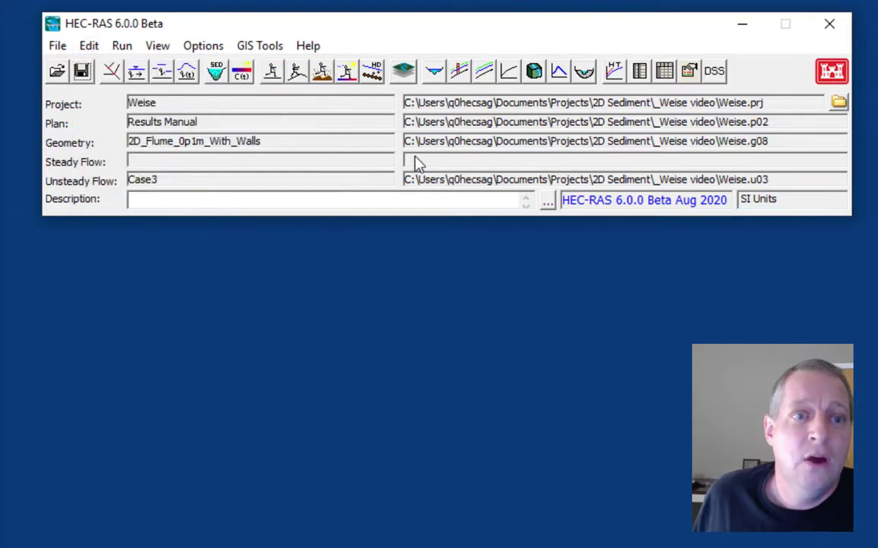
- In Sediment Data, select the Wu transport function and Active Layer sorting method
left_click(219, 76)
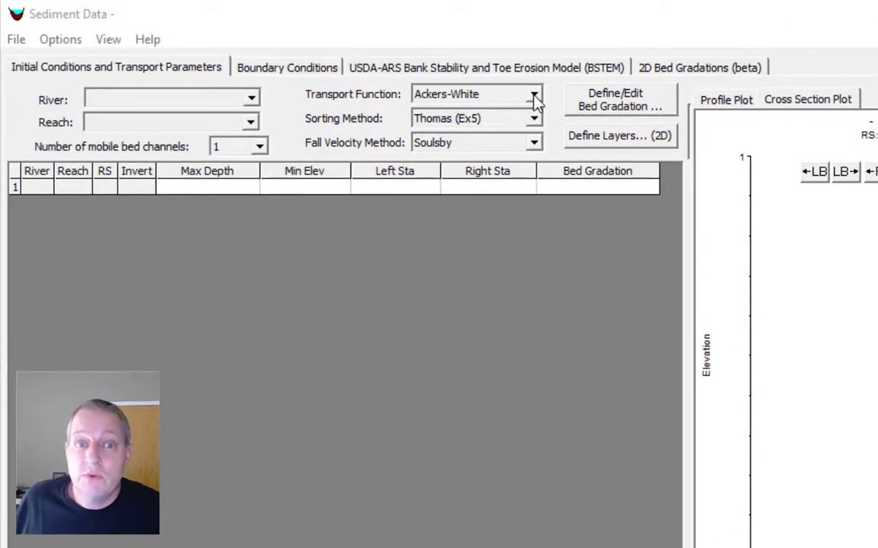
left_click(535, 96)
left_click_drag(537, 131, 535, 196)
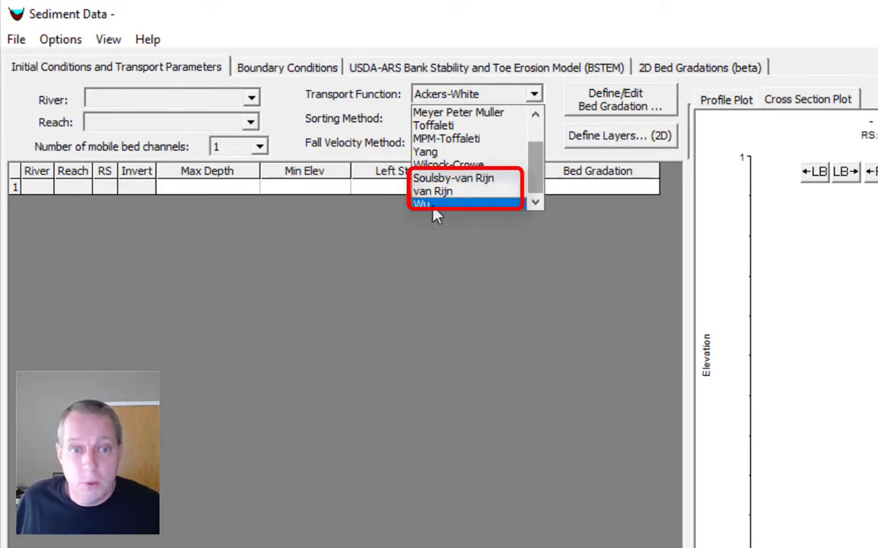
left_click(434, 207)
left_click(470, 121)
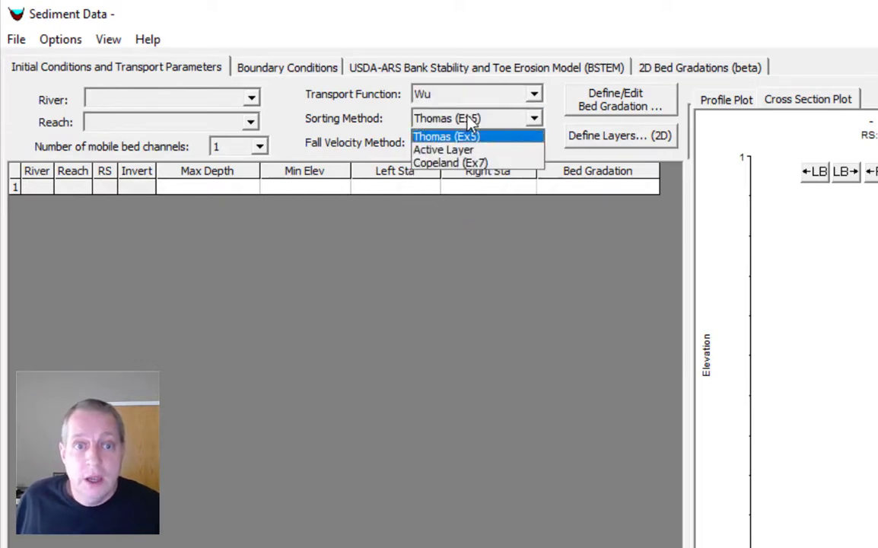
left_click(471, 150)
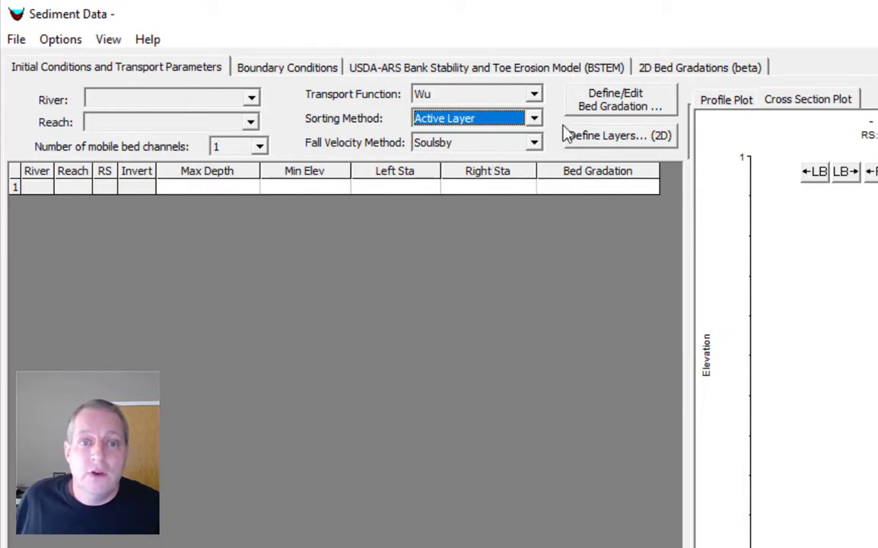
- Create a new bed gradation named 'Flume Gradation'
left_click(612, 118)
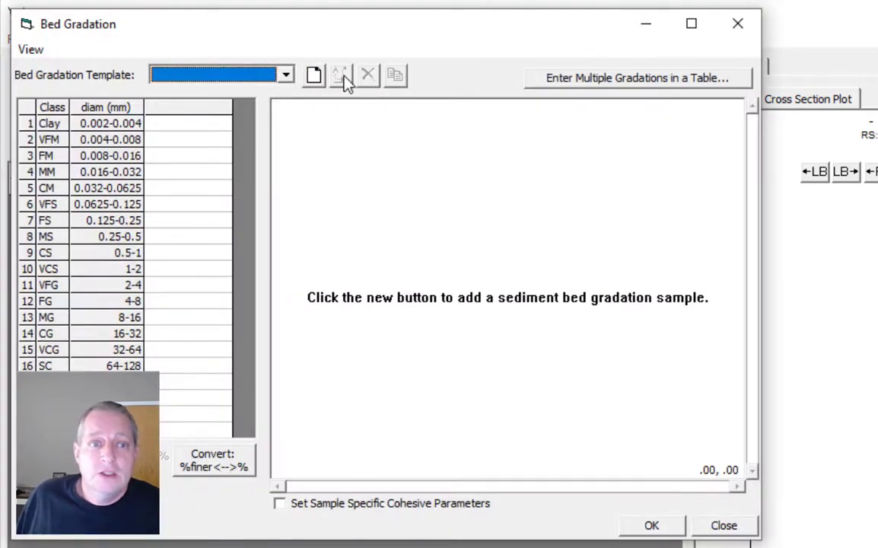
left_click(315, 75)
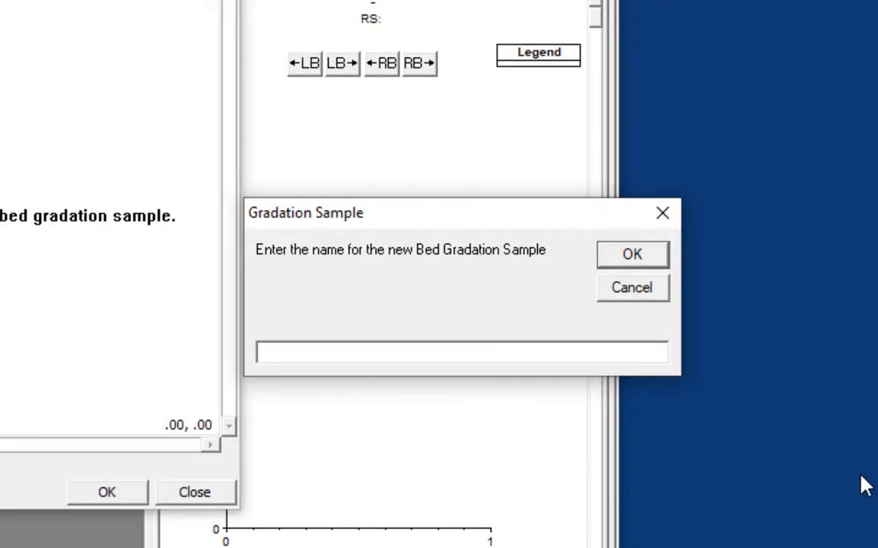
type("Flume ")
type("Gradation")
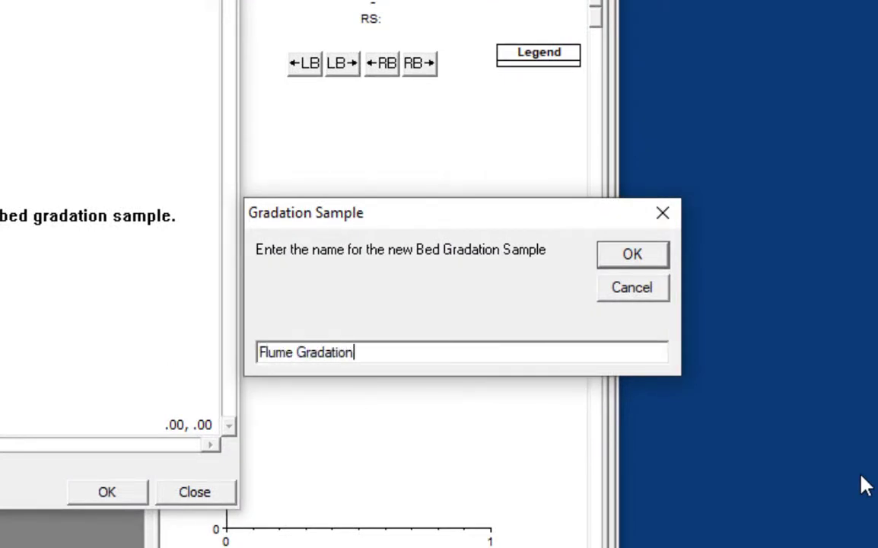
key("Return")
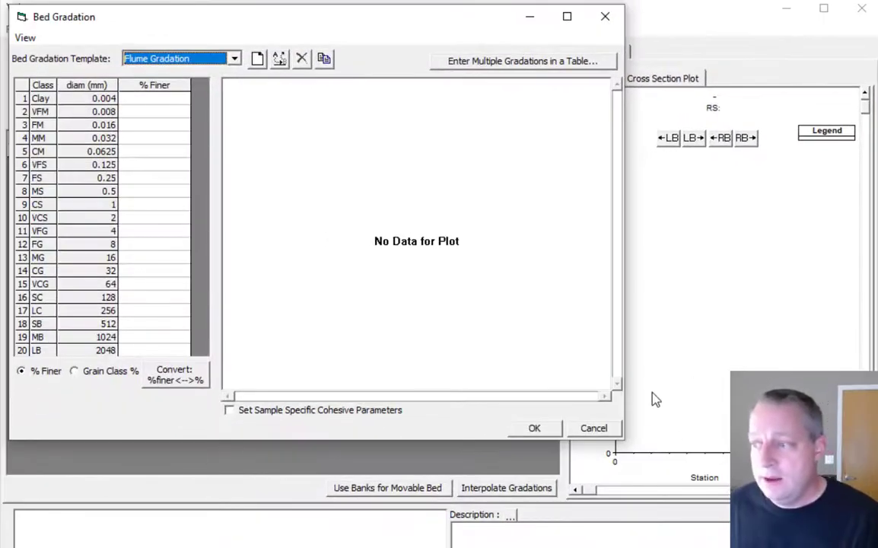
- Enter percent finer 0, 22, 92, 100 for the 2, 4, 8, 16 mm classes and accept
left_click(145, 220)
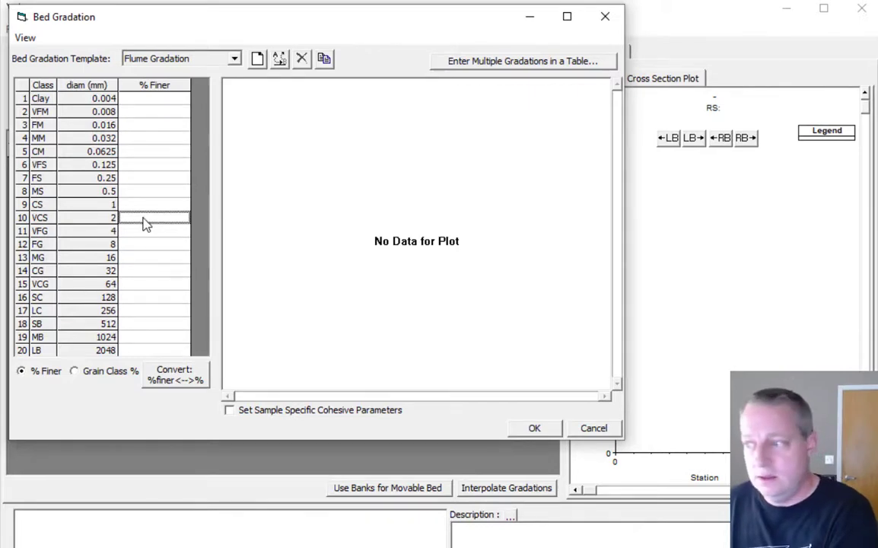
type("0")
left_click(143, 235)
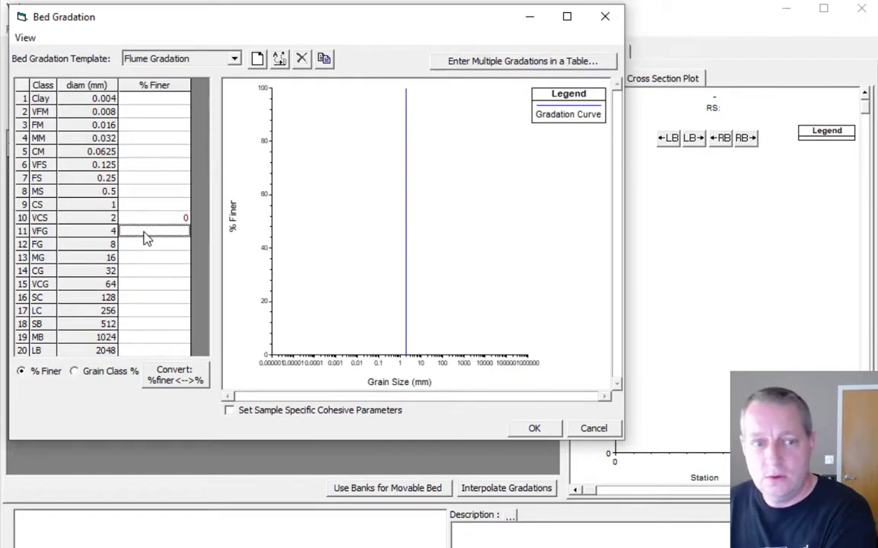
type("24")
key("Return")
type("92")
left_click(149, 259)
type("100")
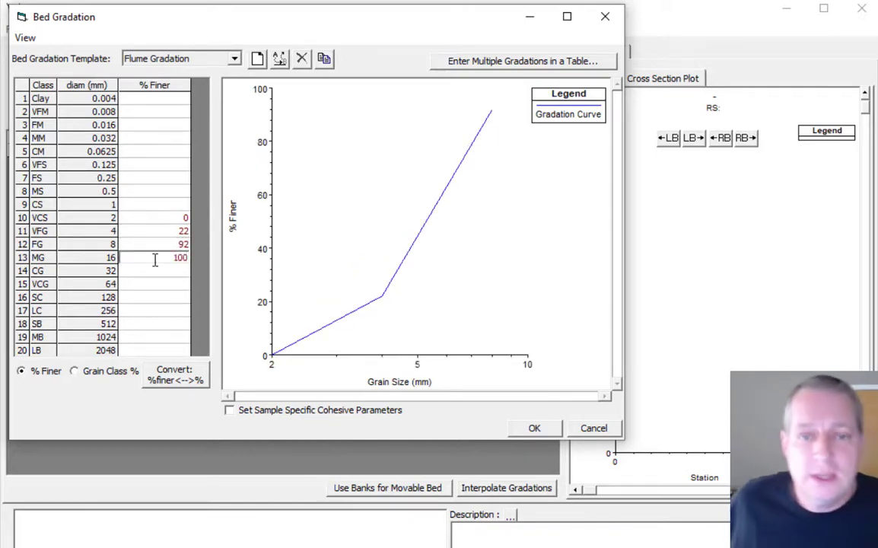
left_click(525, 429)
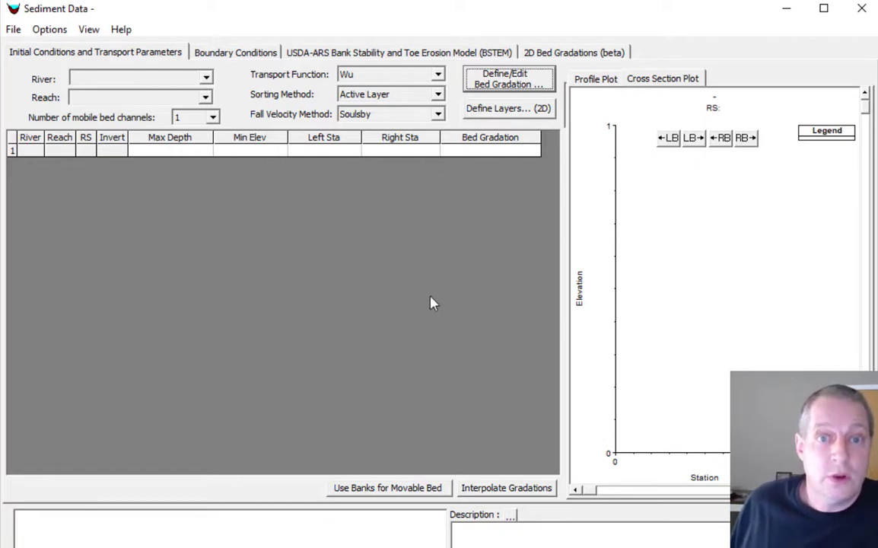
- Assign Flume Gradation to Bed Sediment on the 2D Bed Gradations tab, then view Boundary Conditions
left_click(562, 55)
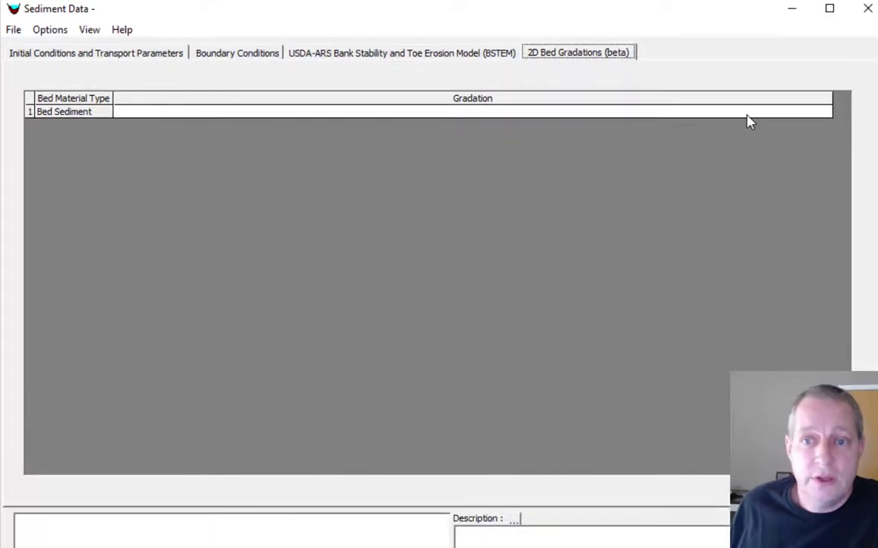
left_click(749, 119)
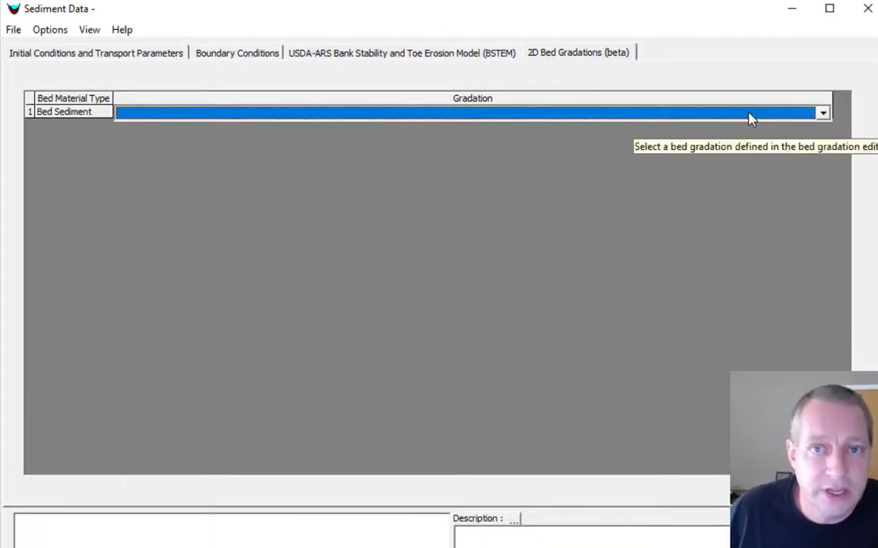
left_click(823, 114)
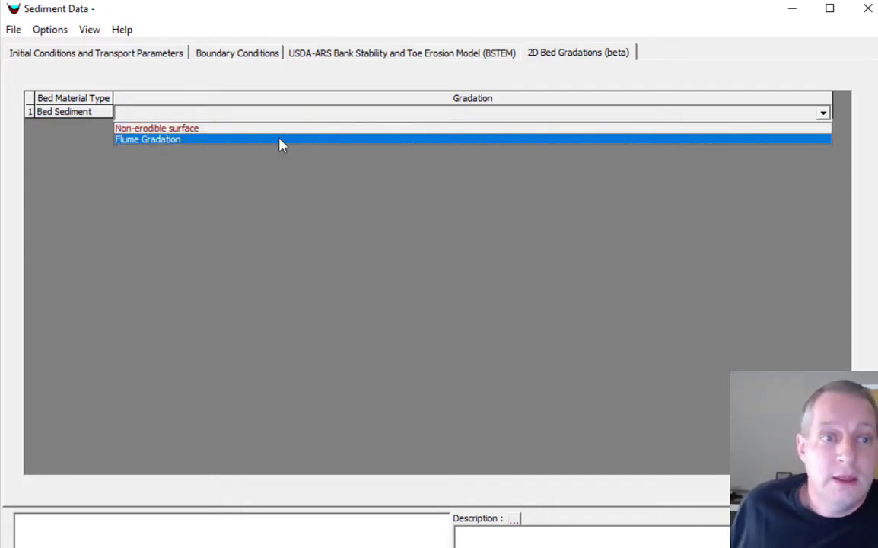
left_click(280, 142)
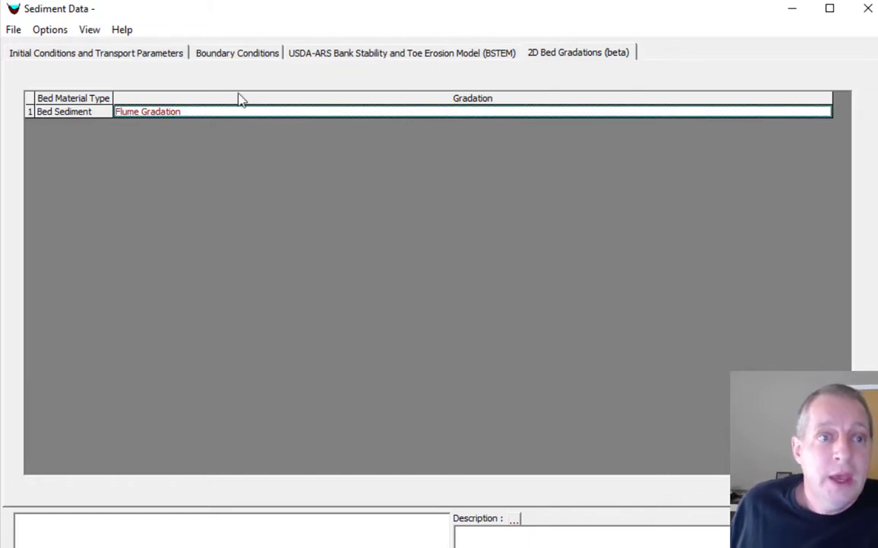
left_click(232, 54)
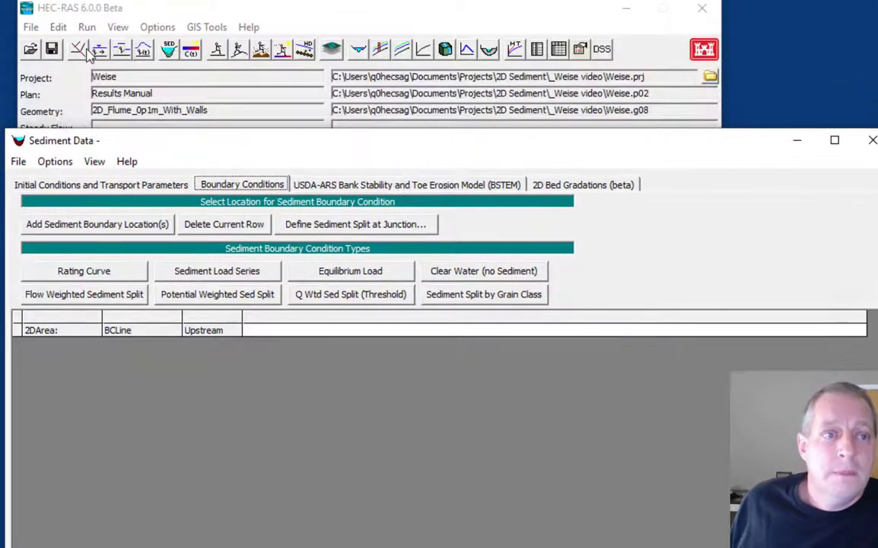
- Set the upstream BCLine boundary to Equilibrium Load and return to Initial Conditions and Transport Parameters
left_click(88, 61)
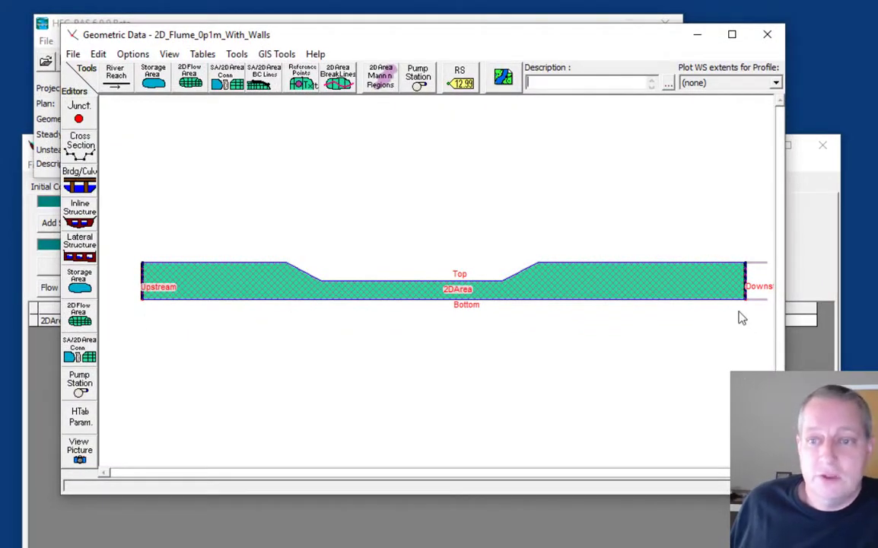
left_click(767, 34)
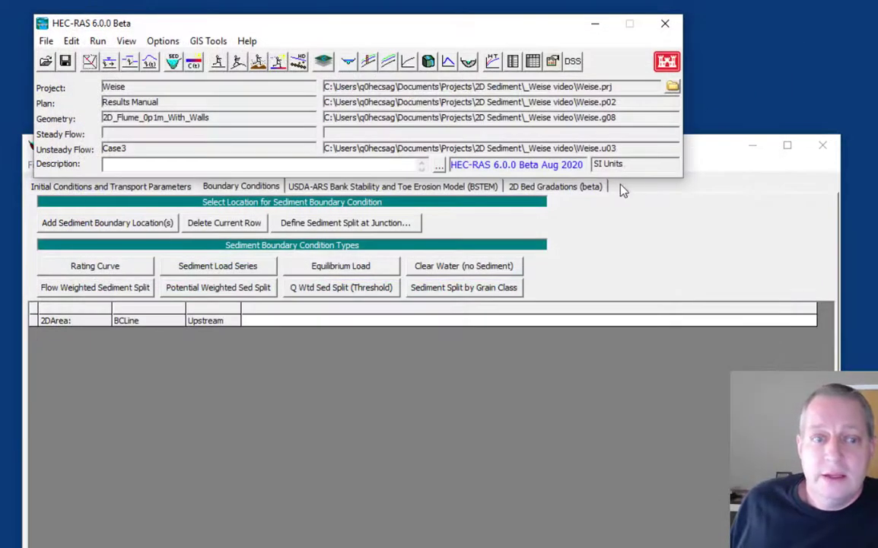
left_click_drag(706, 149, 703, 61)
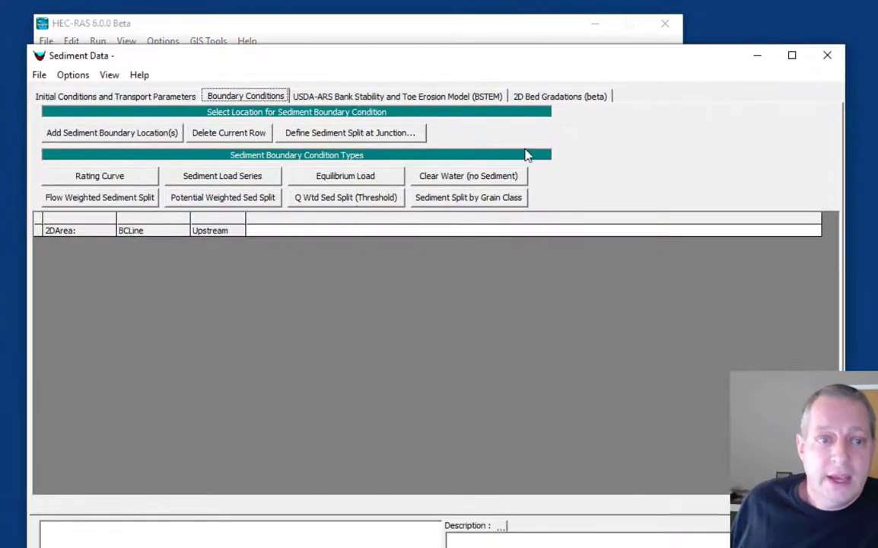
left_click(295, 233)
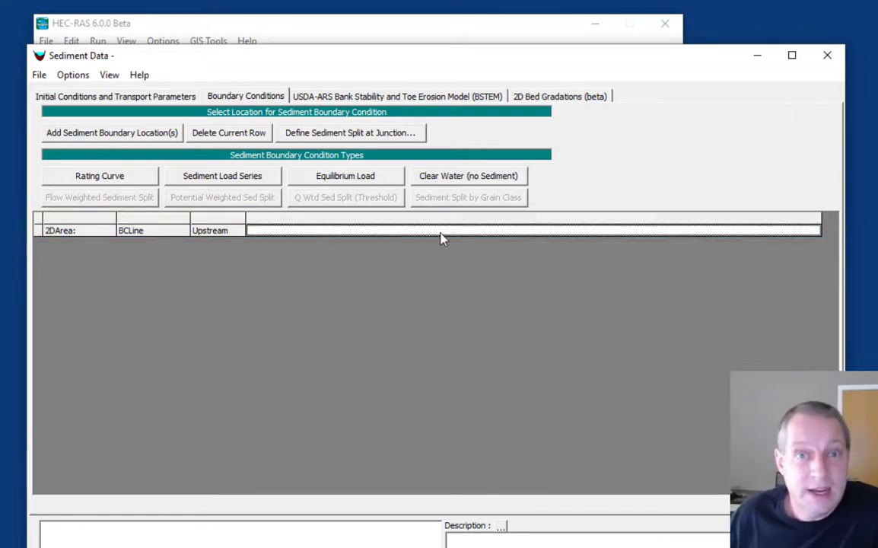
left_click(341, 179)
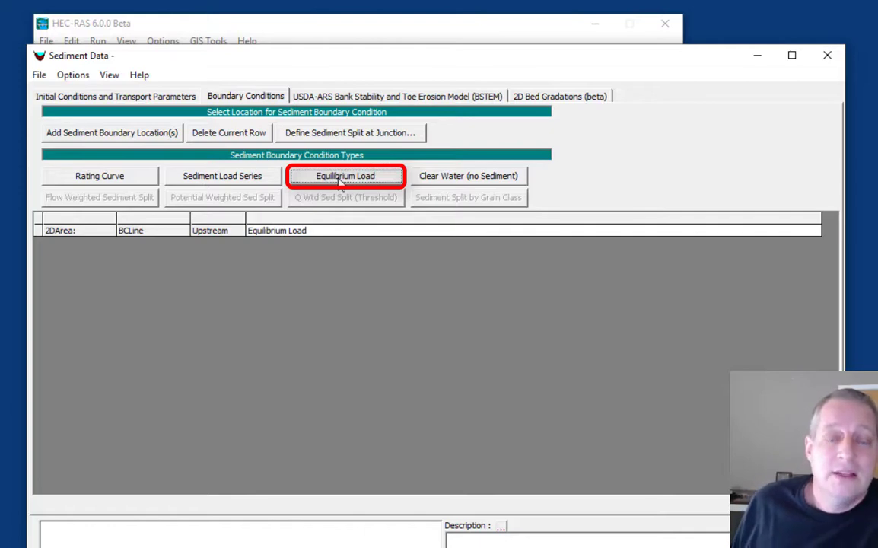
left_click(105, 95)
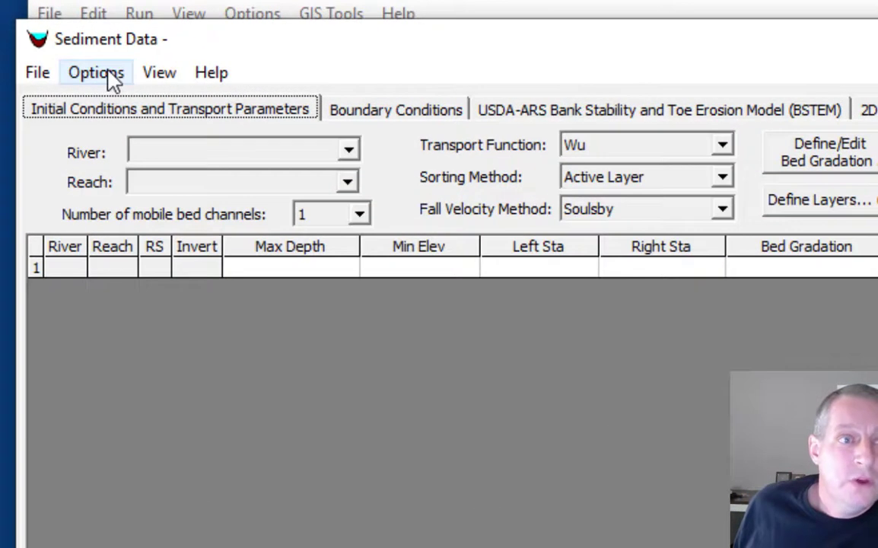
- Enable the total-load correction factor with Van Rijn-Wu bed-load and Exponential Conc Profile suspended-load corrections
left_click(95, 73)
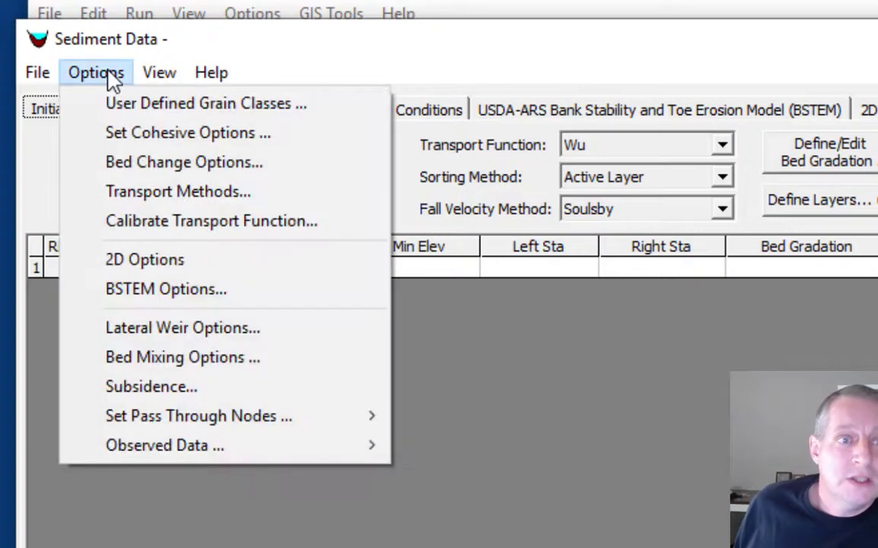
left_click(133, 192)
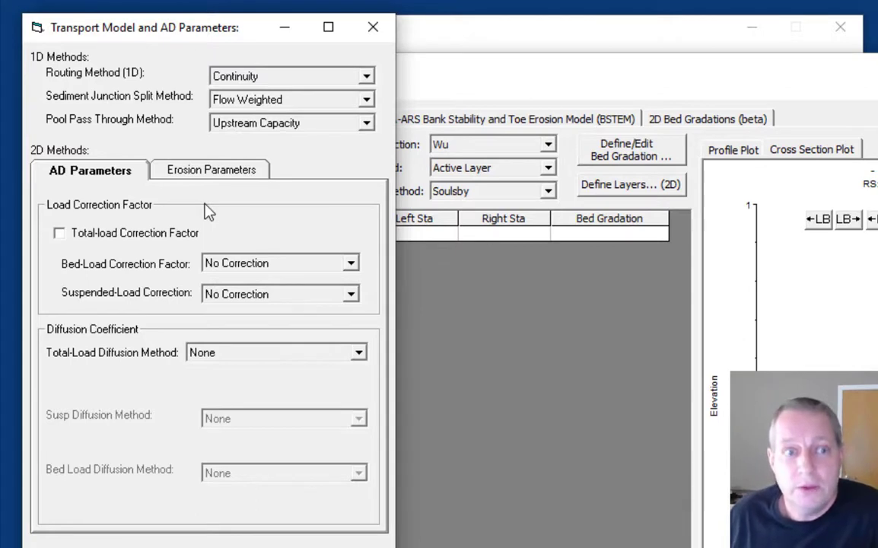
key("Tab")
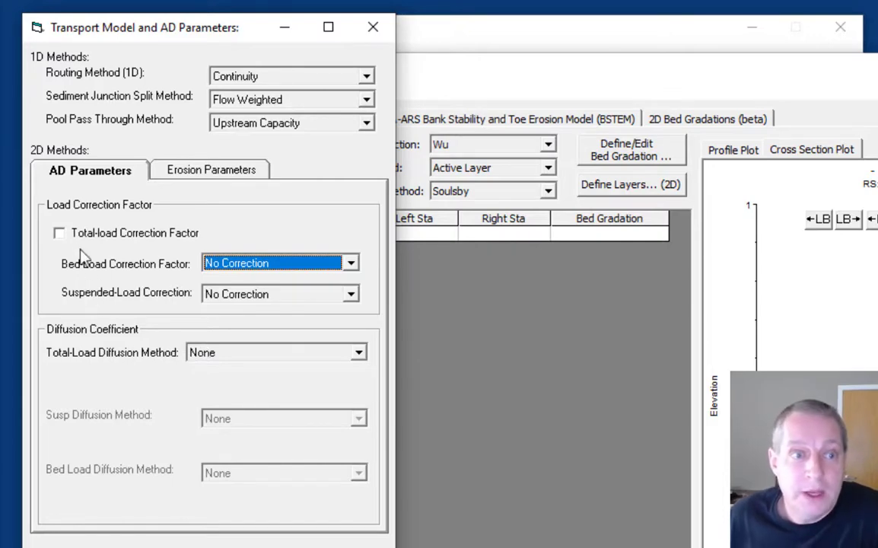
left_click(63, 236)
left_click(274, 269)
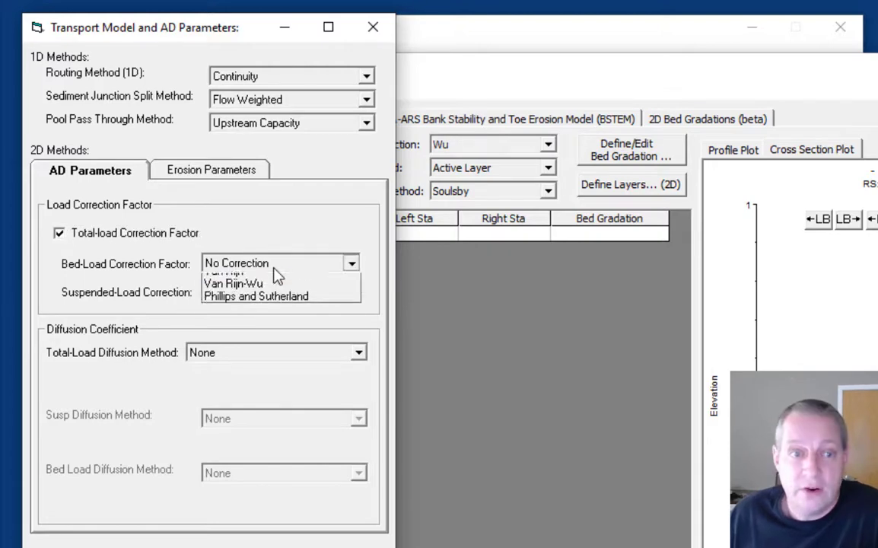
left_click(270, 308)
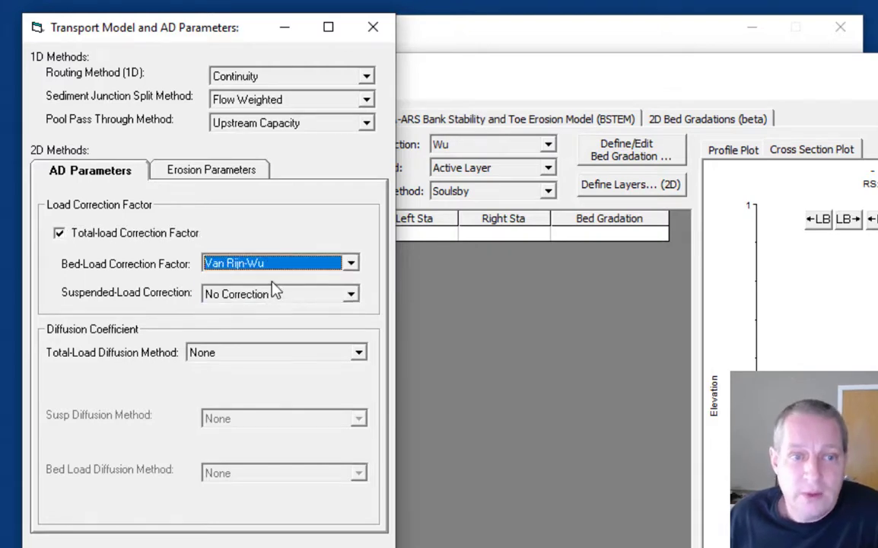
left_click(274, 293)
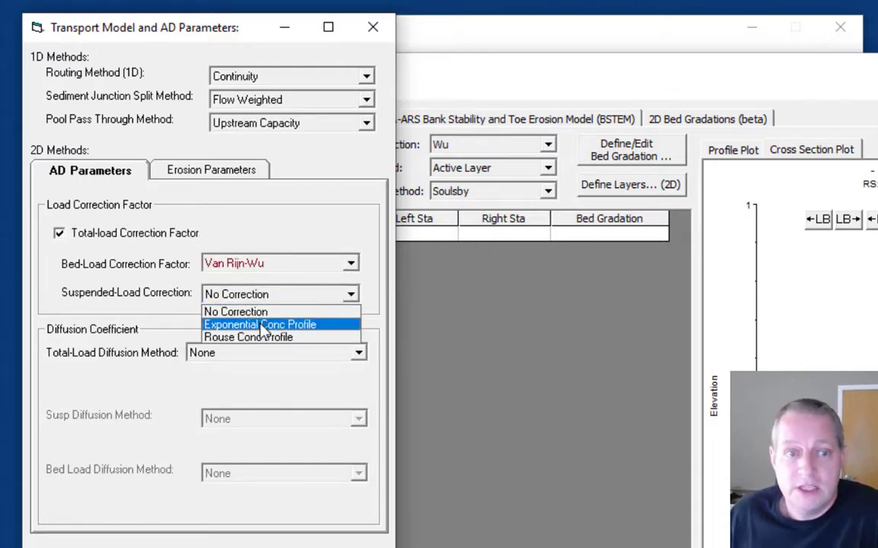
left_click(262, 326)
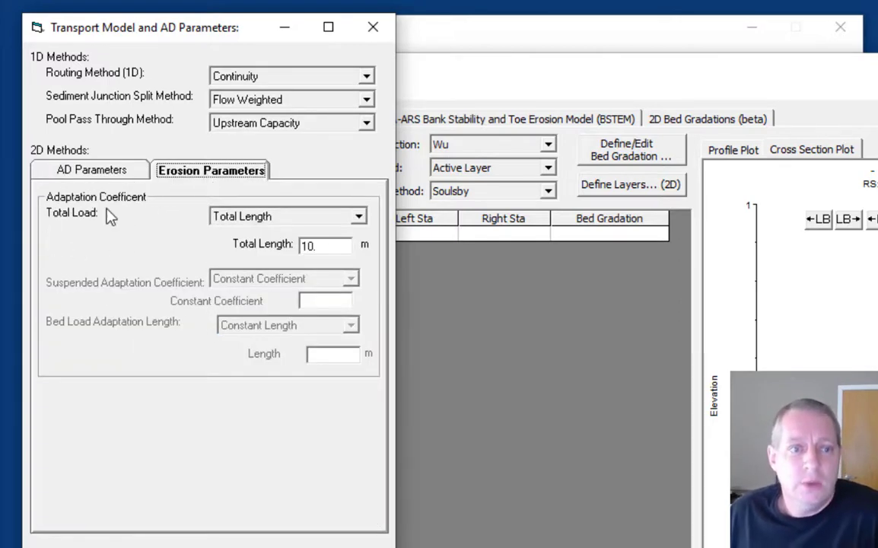
- Change the total adaptation length from 10 to 0.6 m and close the transport settings
left_click(337, 251)
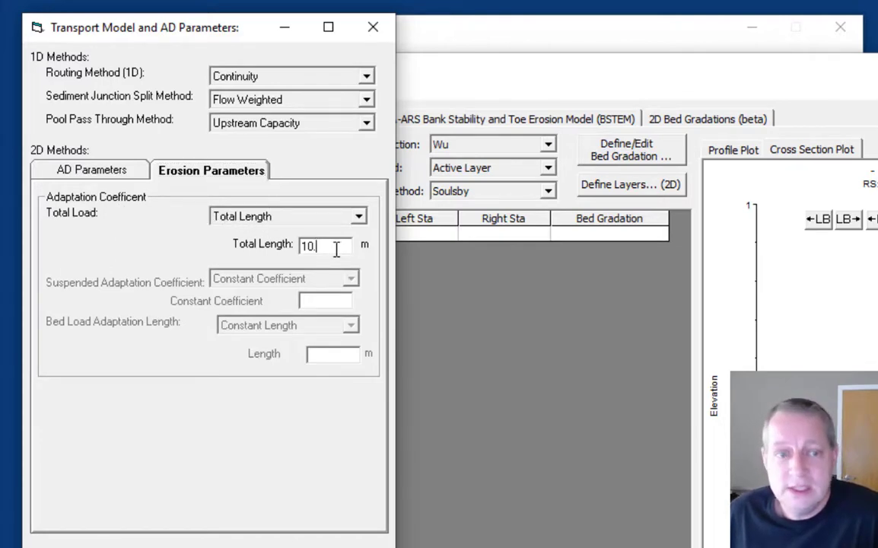
left_click_drag(337, 251, 306, 247)
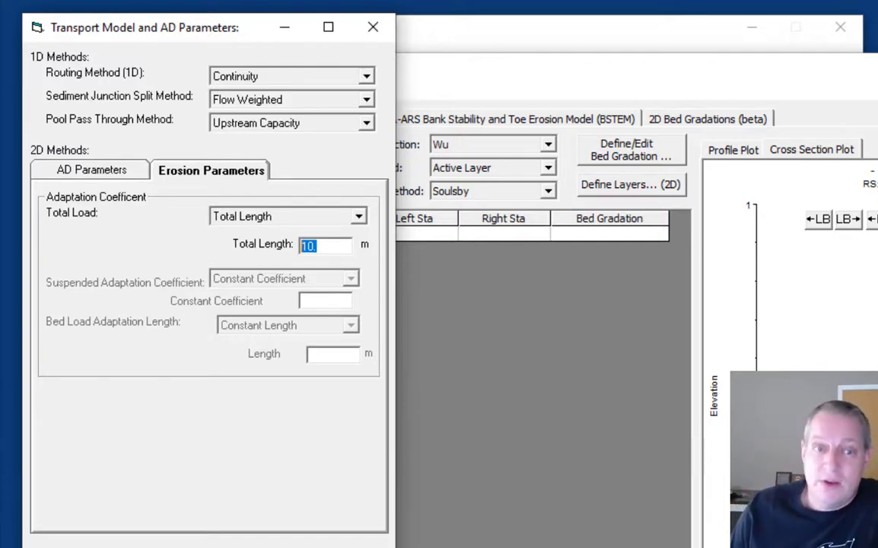
type("0.6")
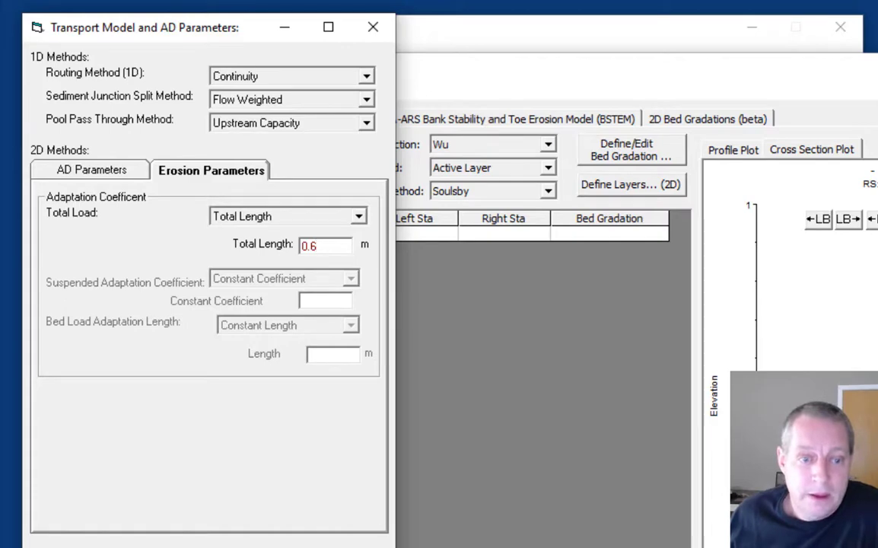
key("Return")
- Enter 12.5 as the Morphological Acceleration Factor in 2D Sediment Options and confirm
left_click(90, 92)
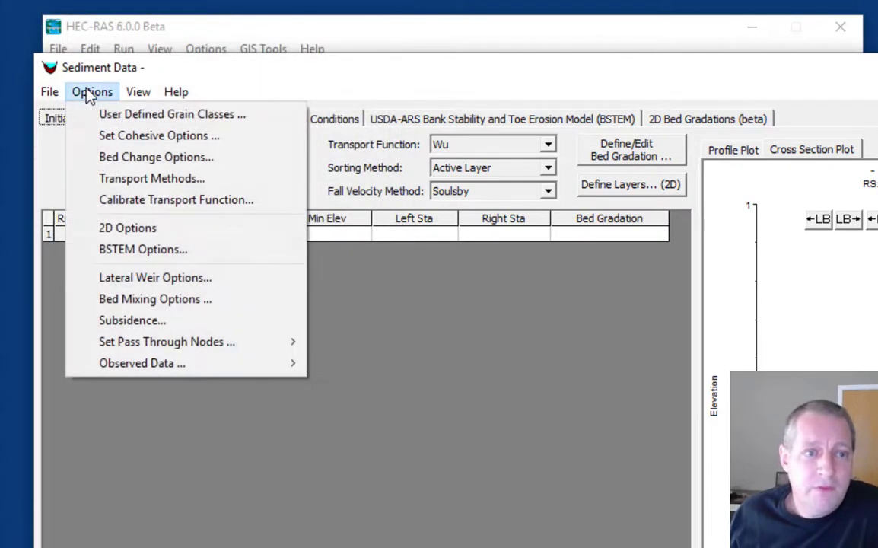
left_click(106, 228)
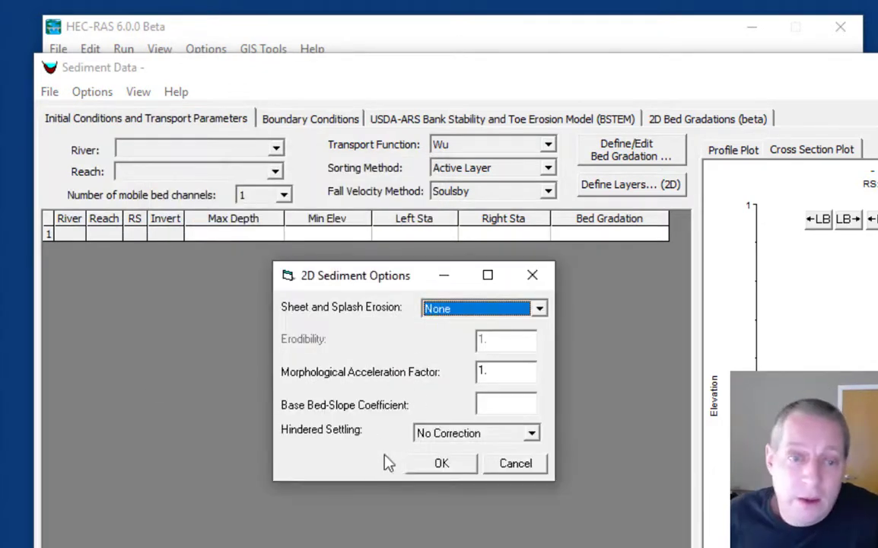
double_click(495, 378)
type("12.5")
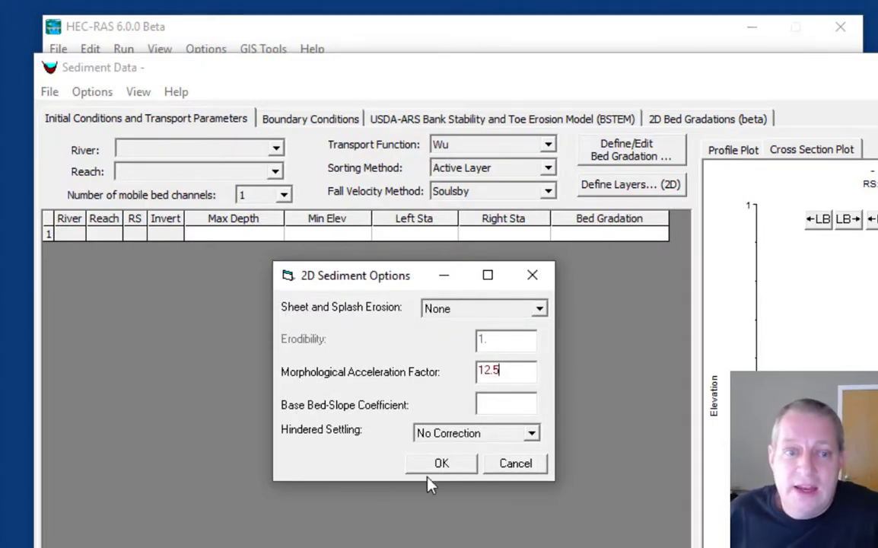
left_click(464, 466)
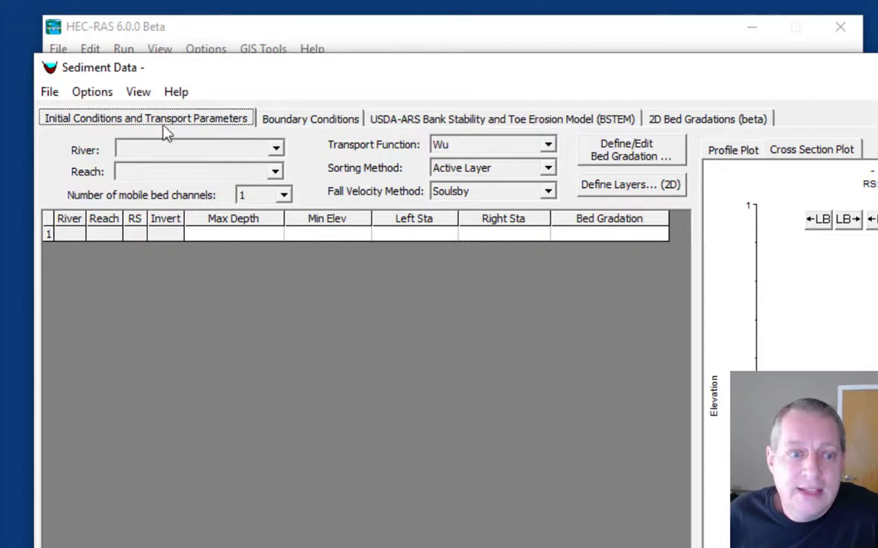
- In Bed Mixing Options, choose the Wu et al hiding function with exponent 0.6
left_click(90, 92)
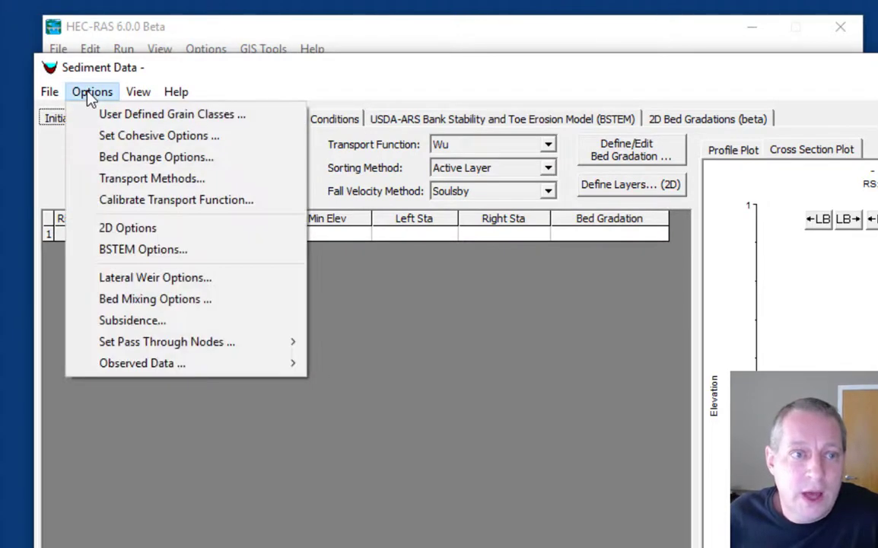
left_click(88, 300)
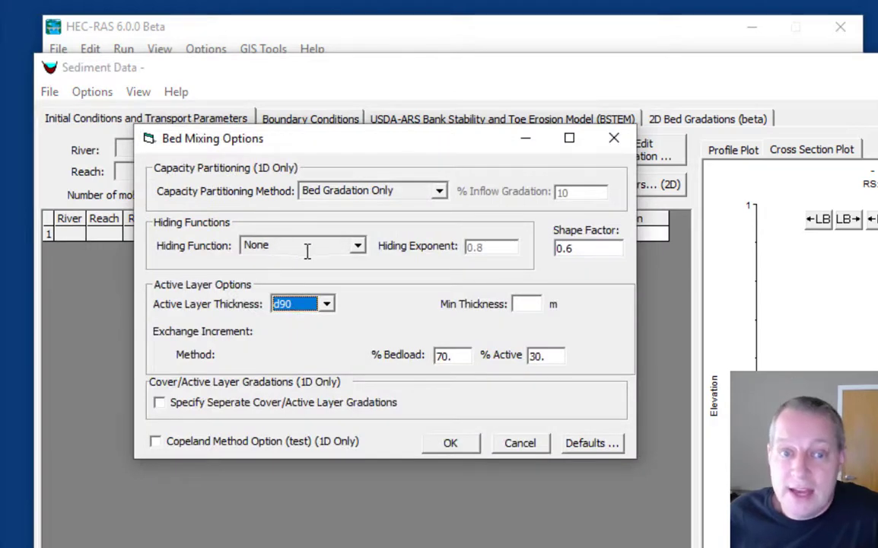
left_click(361, 250)
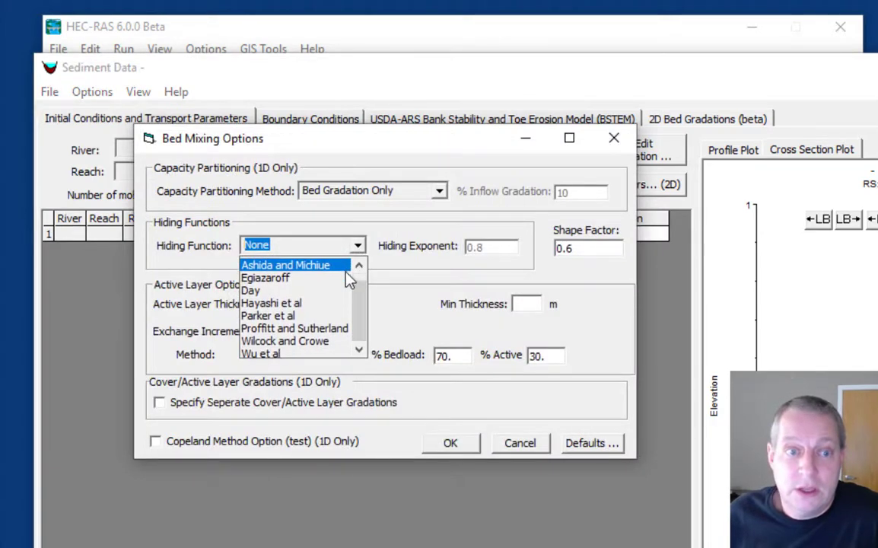
left_click(312, 353)
left_click(496, 247)
key("BackSpace")
type("6")
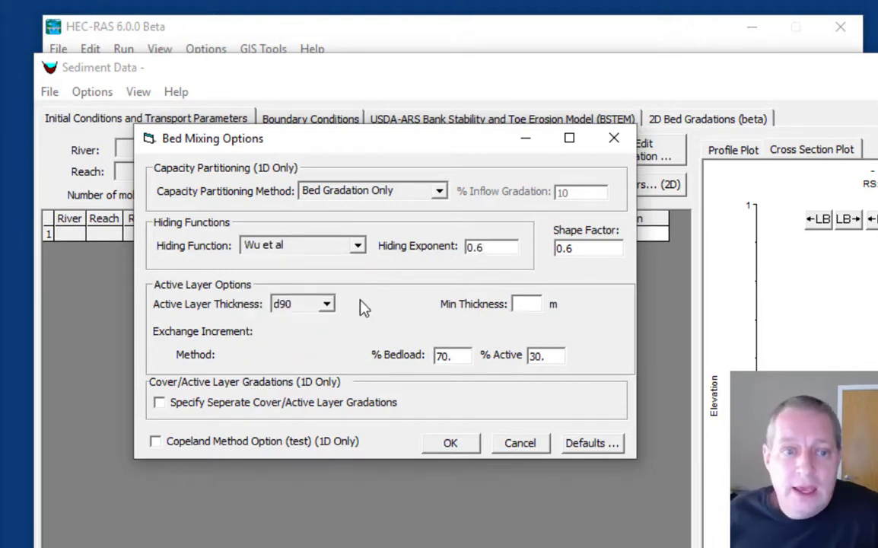
- Set active layer thickness to 3 × d90 with a 0.05 m minimum, and confirm
left_click(327, 304)
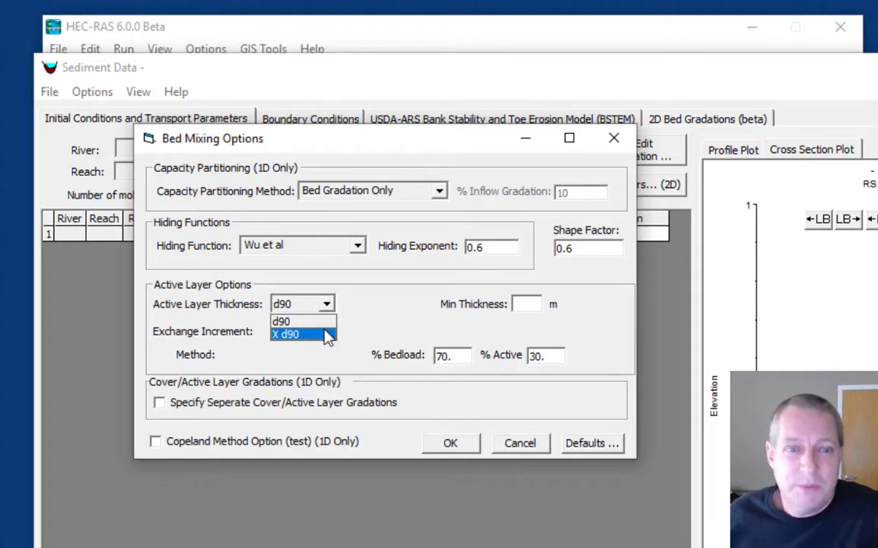
left_click(329, 335)
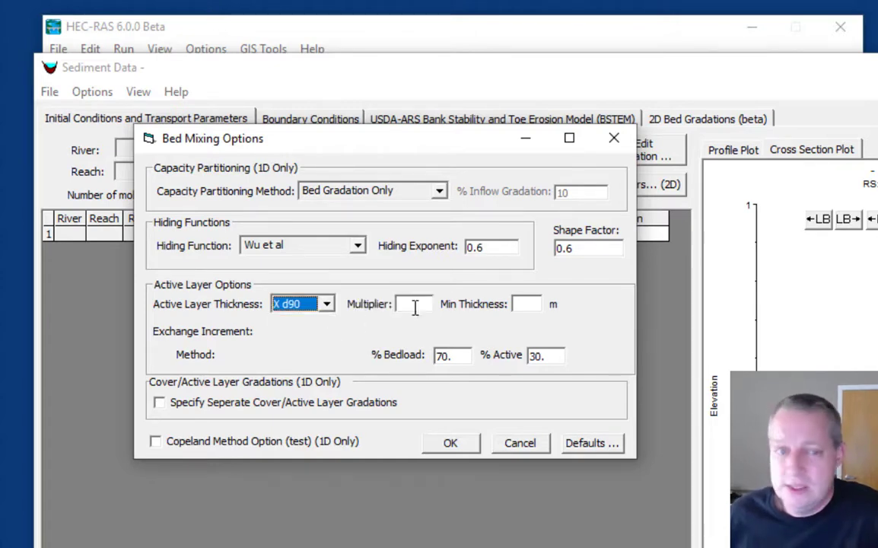
left_click(418, 302)
type("3")
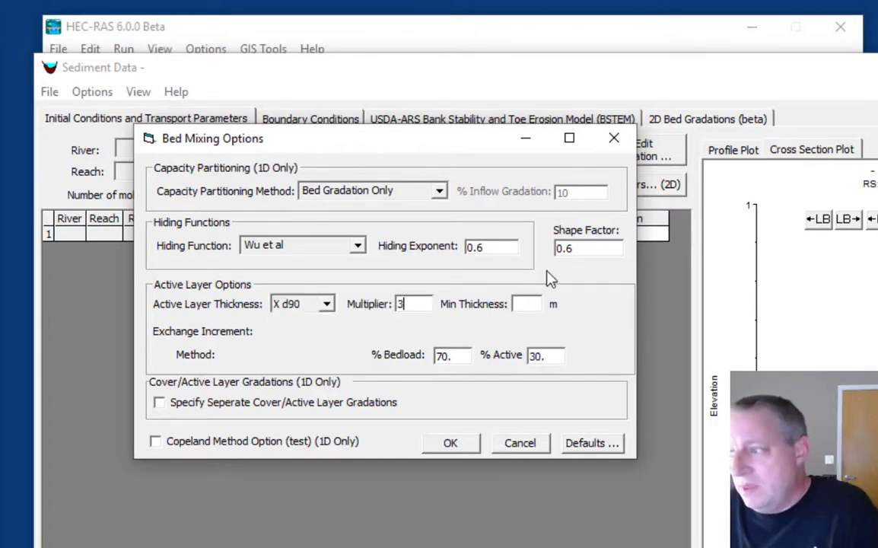
left_click(520, 304)
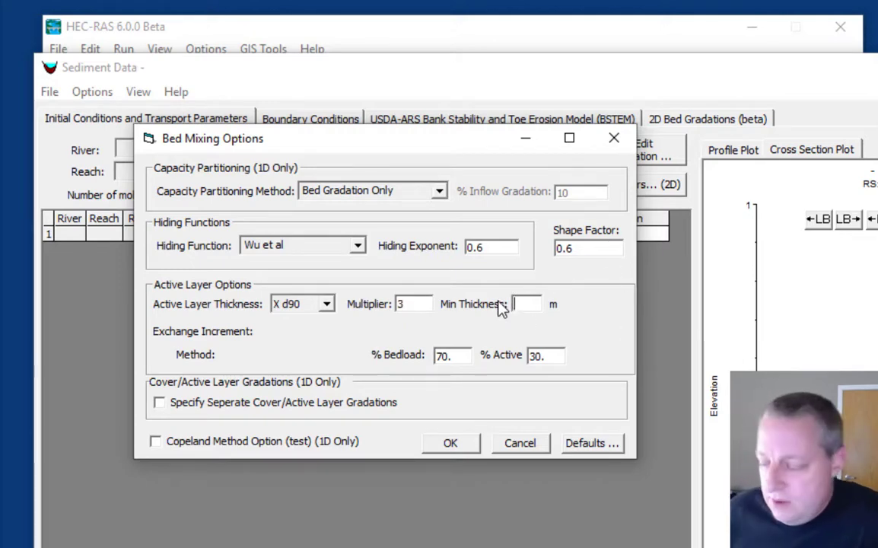
type("0.05")
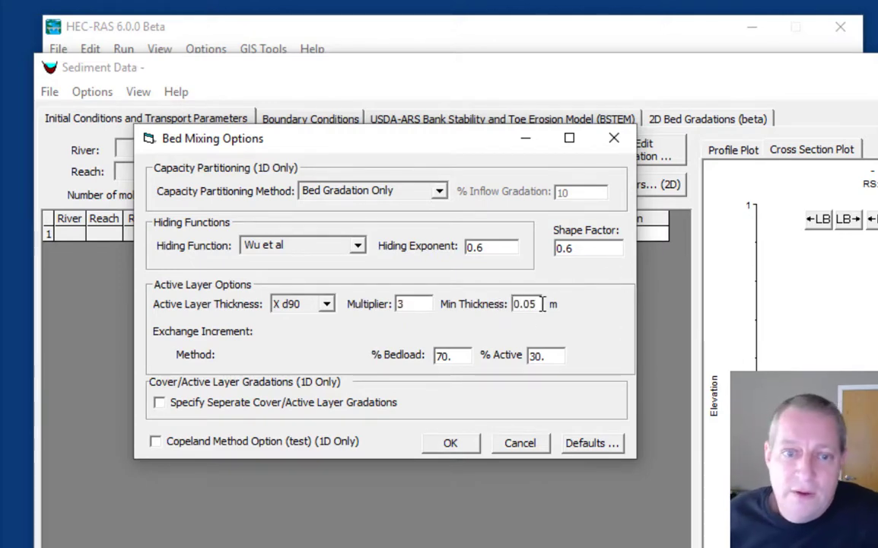
left_click(453, 446)
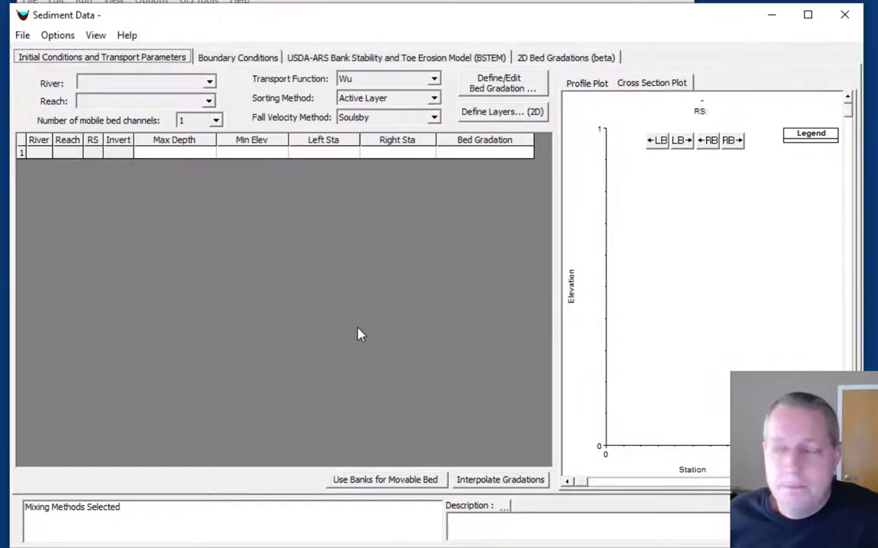
- Save the sediment data under the new title 'Flume sediment' (Weise.s01)
left_click(24, 35)
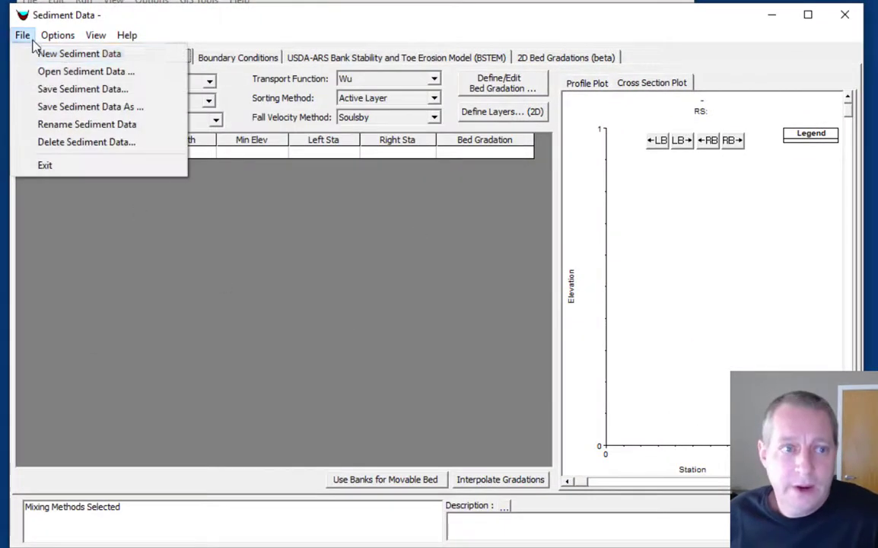
left_click(29, 106)
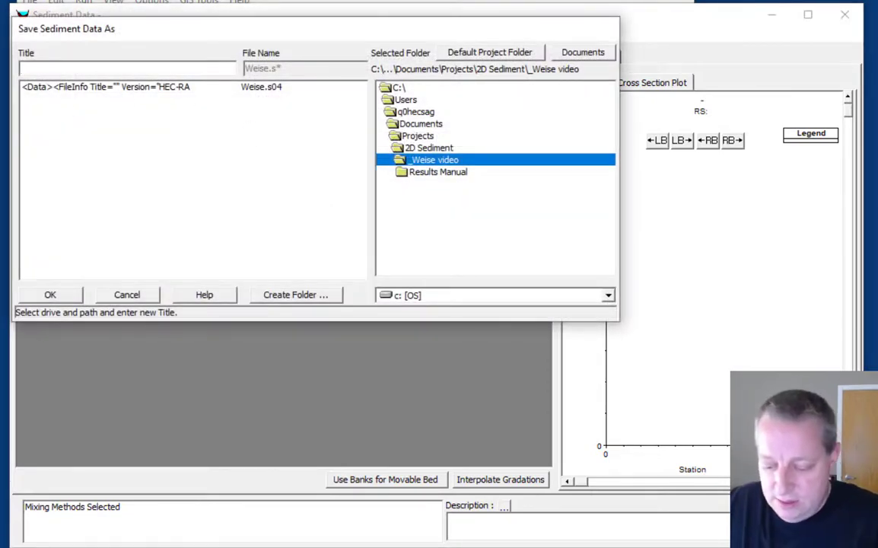
type("Flume sediment")
key("Return")
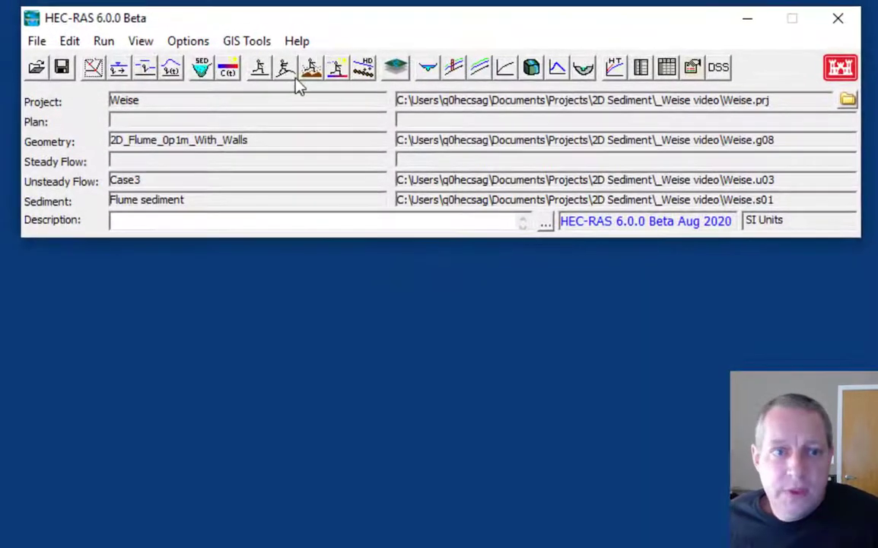
- Save a new unsteady plan titled 'Demo flume', short ID 'demo flume', with Sediment checked
left_click(286, 69)
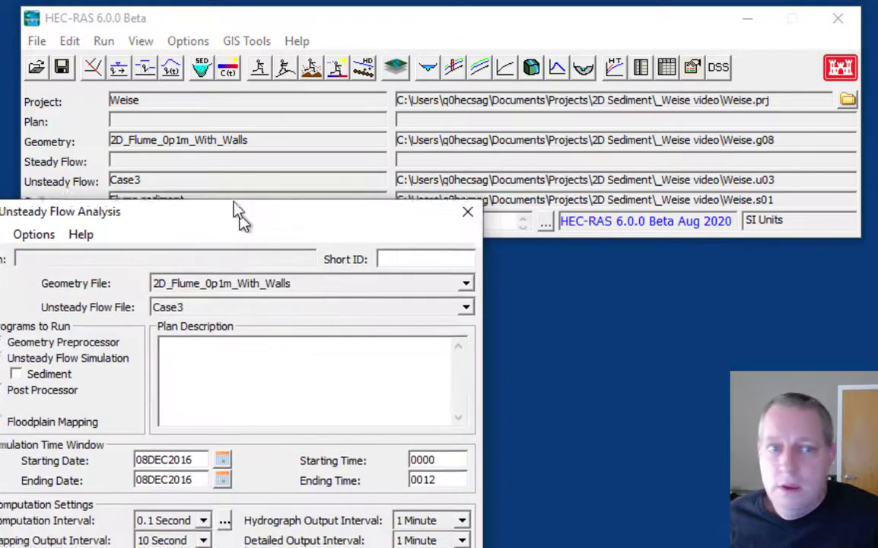
left_click_drag(241, 216, 384, 48)
left_click(110, 61)
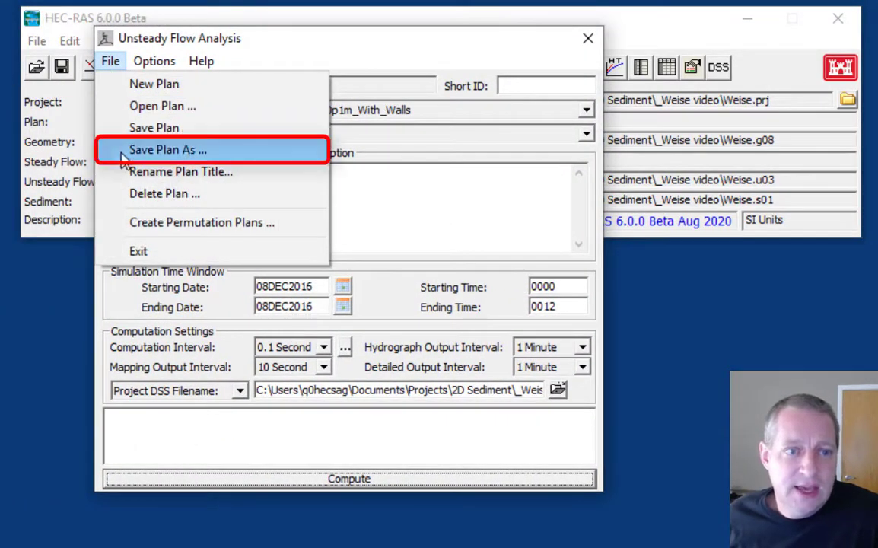
left_click(107, 148)
type("Demo")
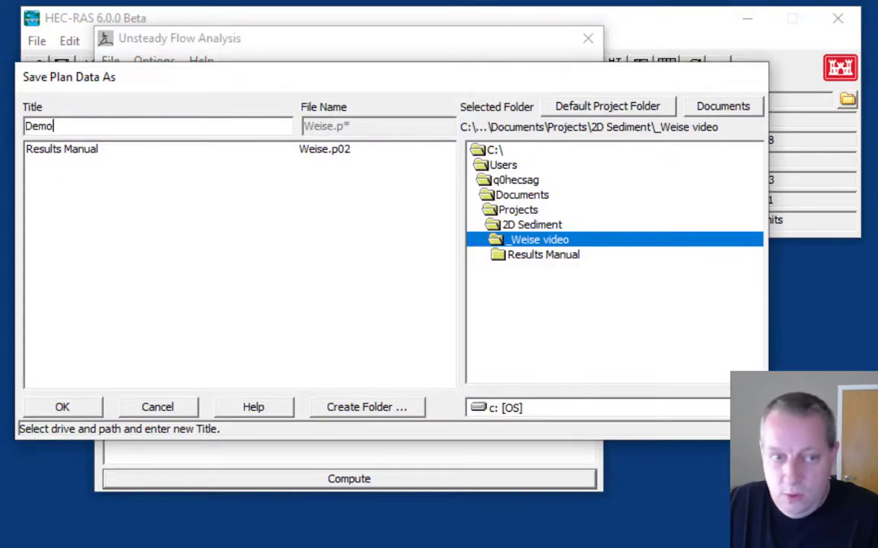
type(" flume")
key("Return")
type("demo flume")
key("Return")
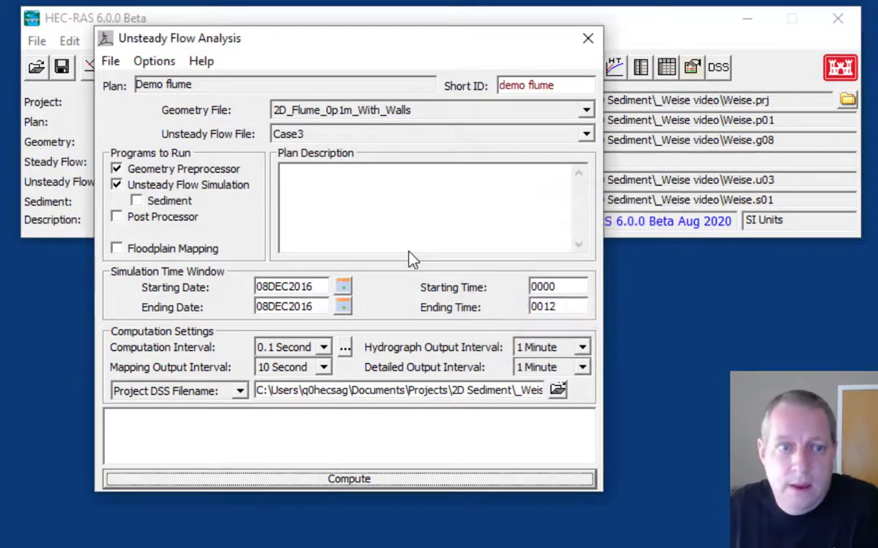
left_click(155, 202)
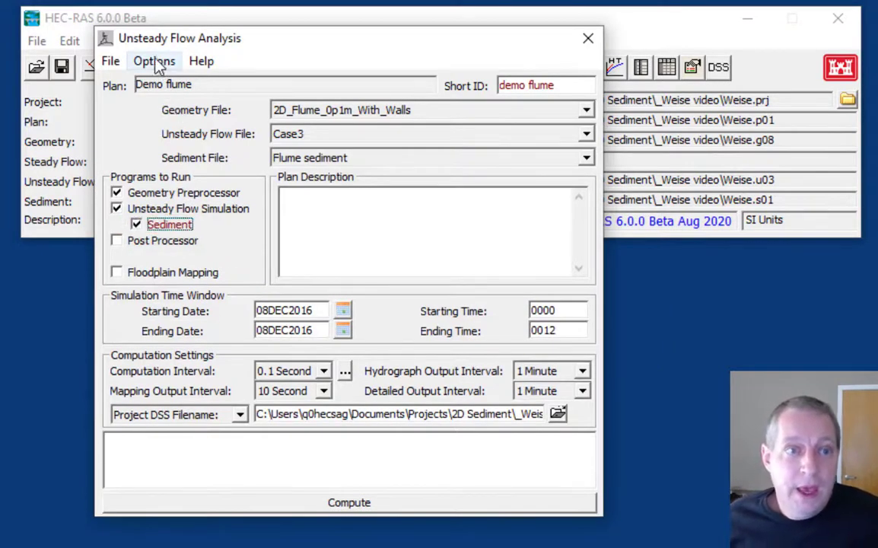
left_click(154, 62)
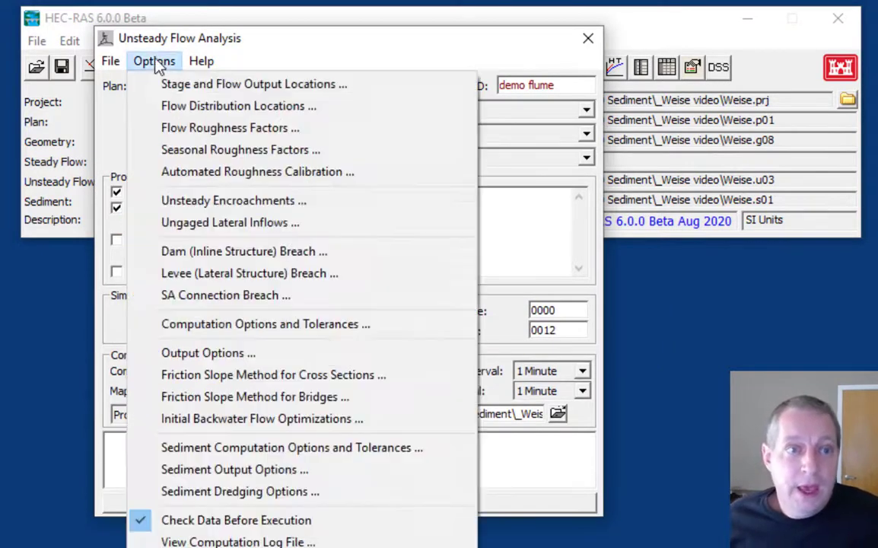
- In Computation Options' 2D Flow Options table, switch the 2D area equation set to SWE-ELM (original/faster)
left_click(202, 326)
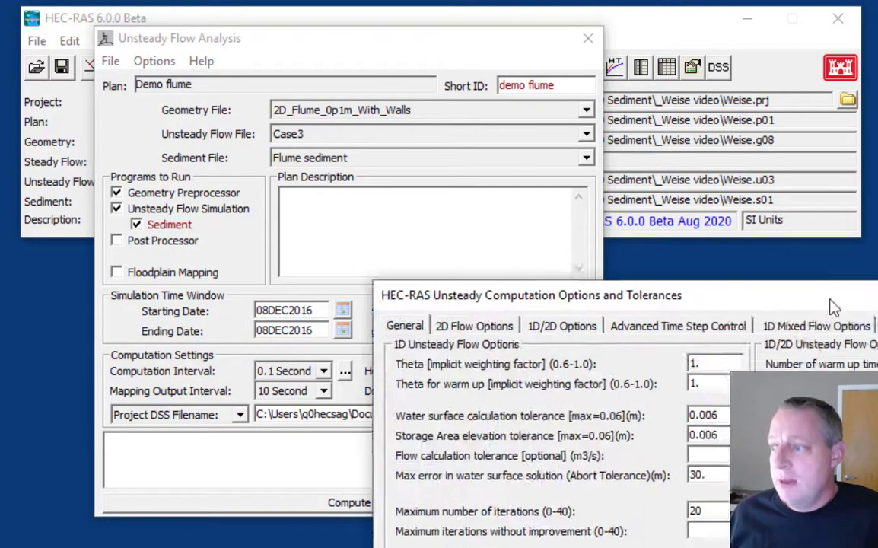
left_click_drag(841, 336, 600, 87)
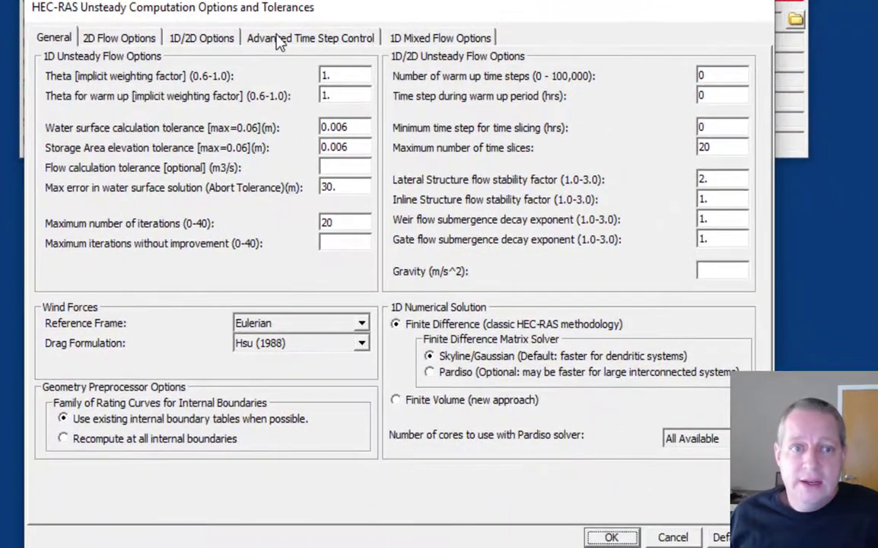
left_click(344, 115)
left_click(288, 115)
left_click(149, 36)
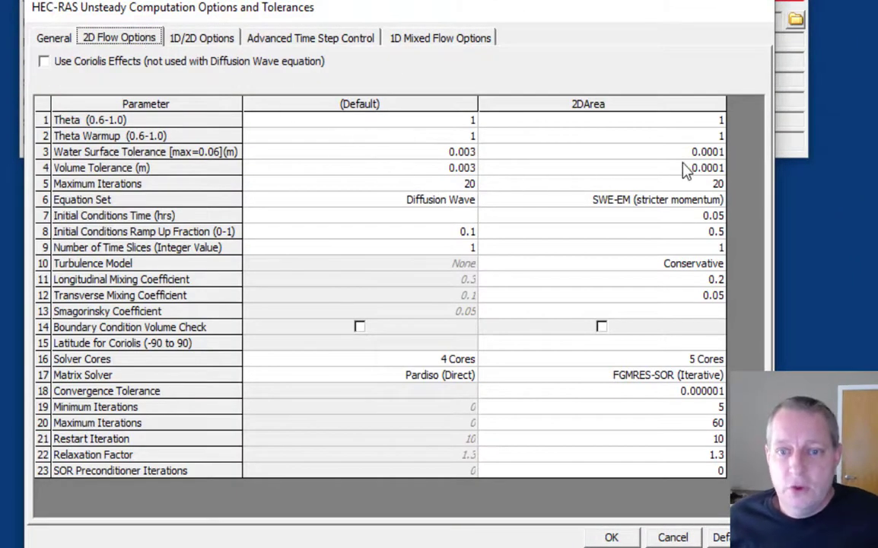
left_click(710, 155)
left_click(711, 168)
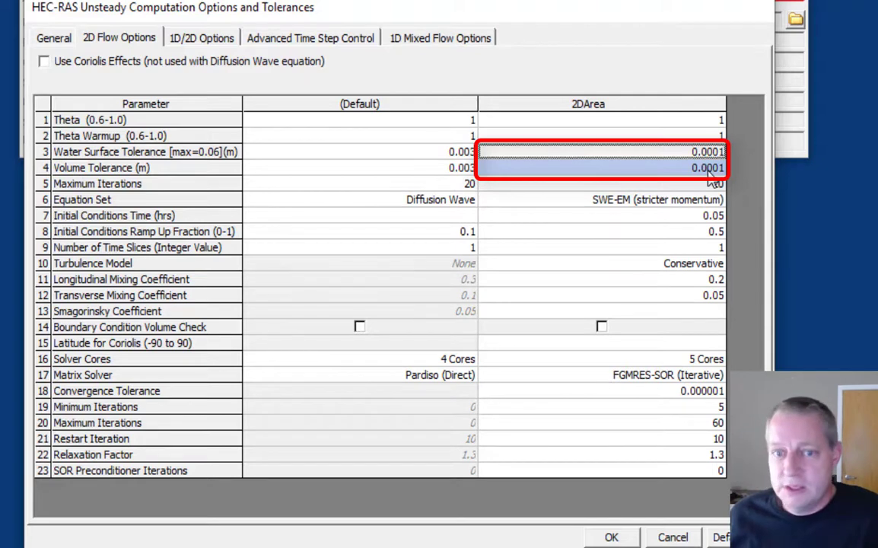
left_click(670, 200)
left_click(715, 202)
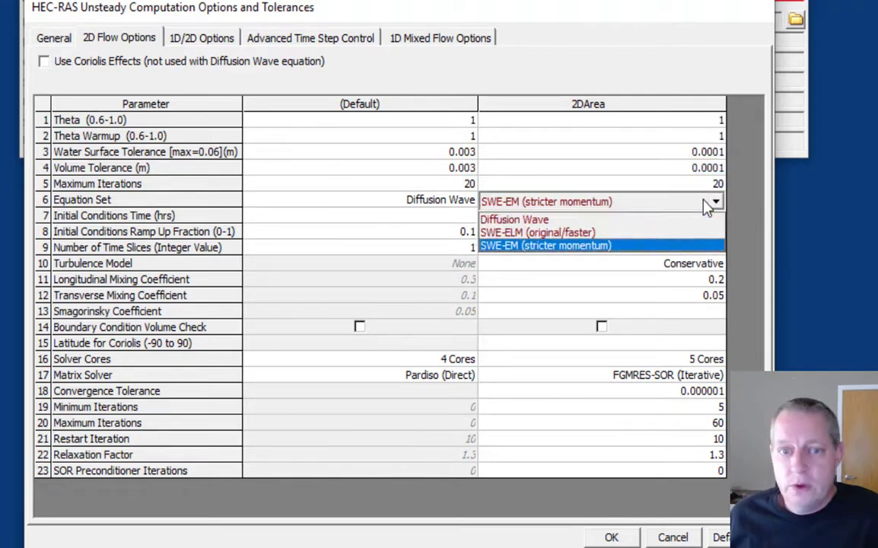
left_click(681, 233)
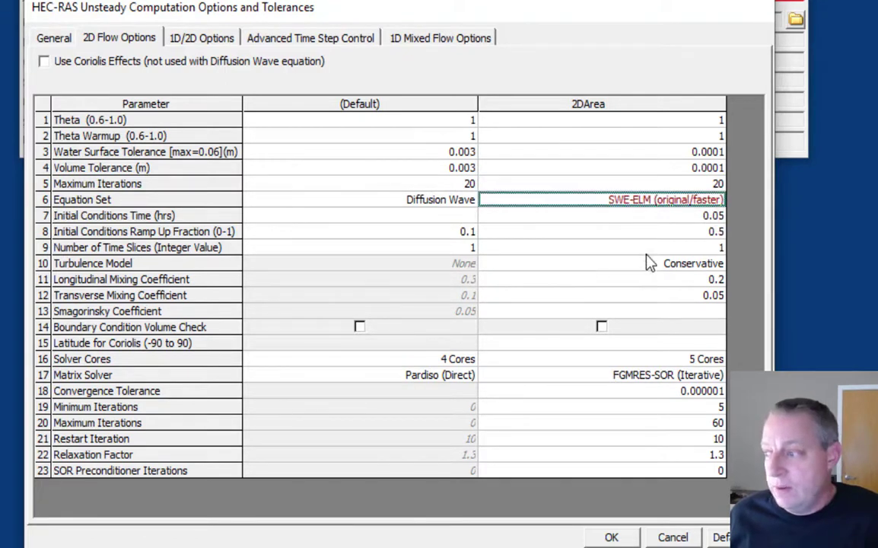
- Change the 2D area initial conditions time from 0.05 to 0.03 hours and accept
left_click(720, 221)
left_click(721, 223)
left_click_drag(718, 216, 730, 220)
type("3")
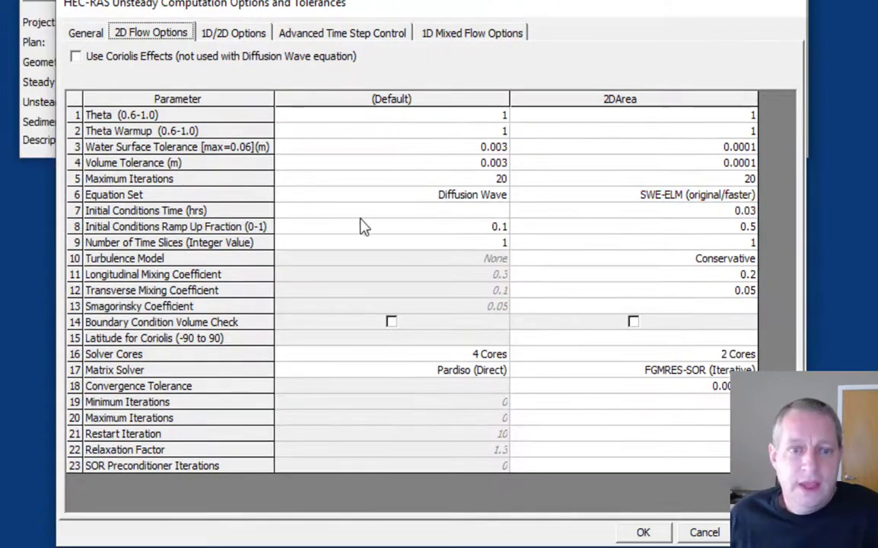
left_click(568, 212)
left_click(613, 228)
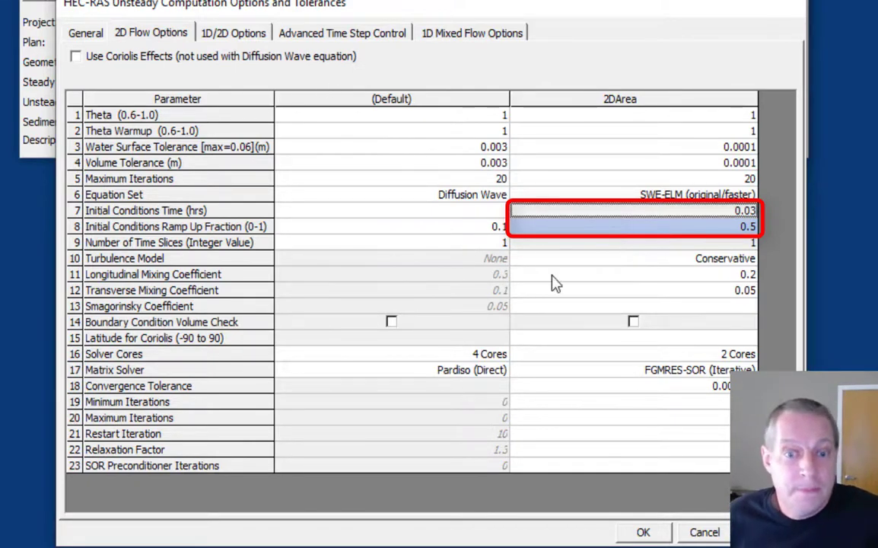
left_click(630, 530)
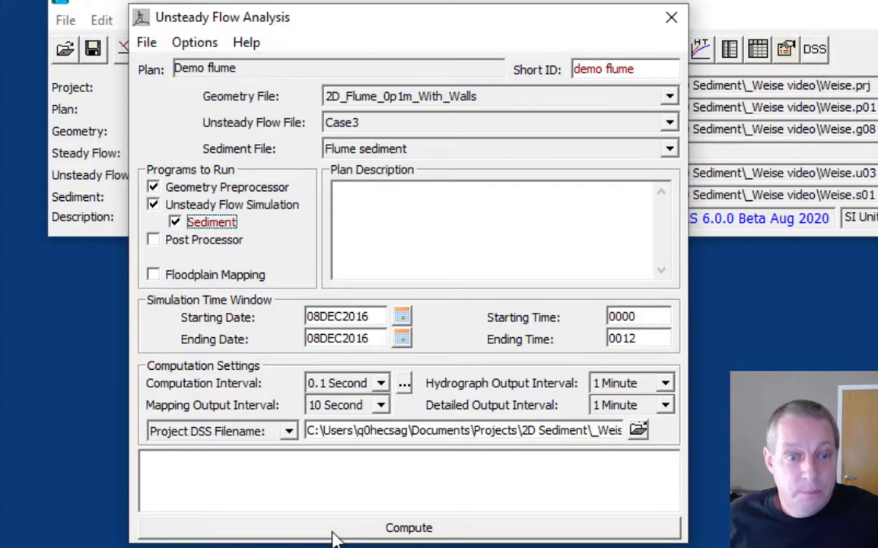
- Compute the Demo flume sediment run and close the finished report (2:23, 0.007309% volume error)
left_click(334, 535)
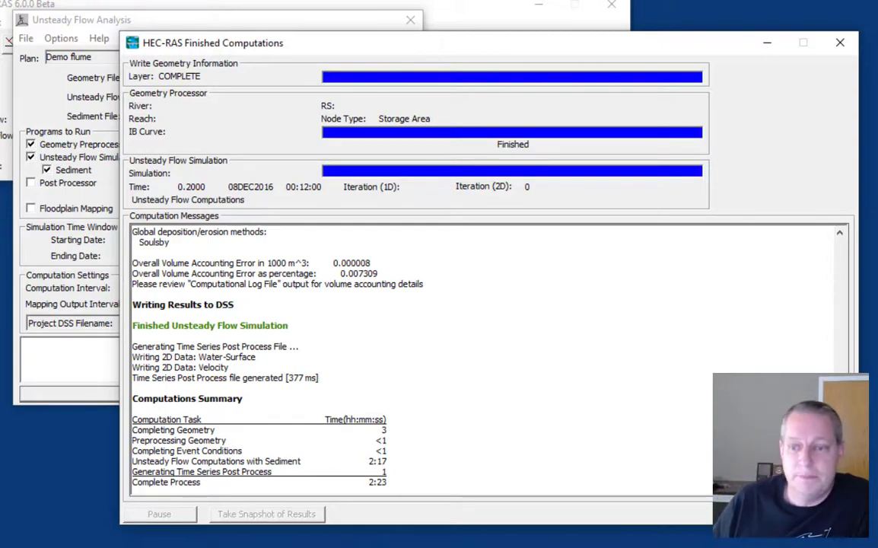
left_click(818, 514)
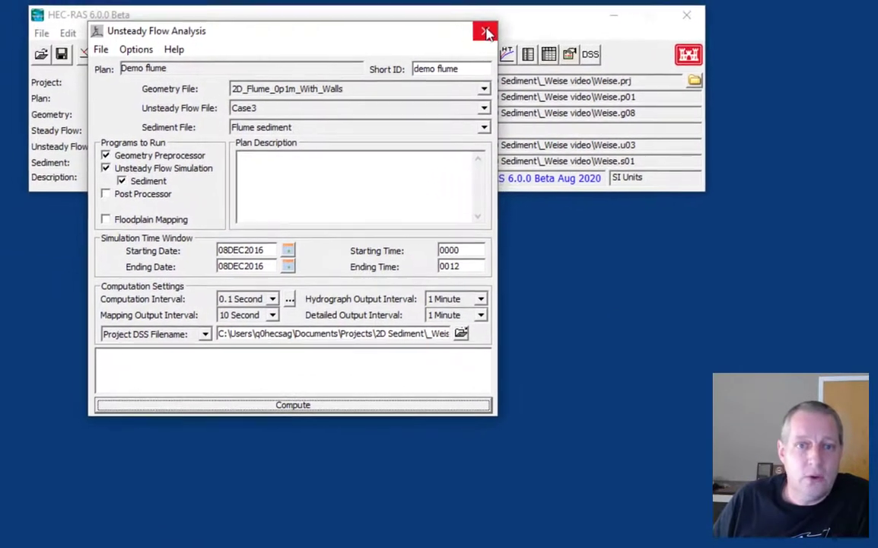
- In RAS Mapper, hide the Results Manual layers and display demo flume's maximum velocity map
left_click(410, 20)
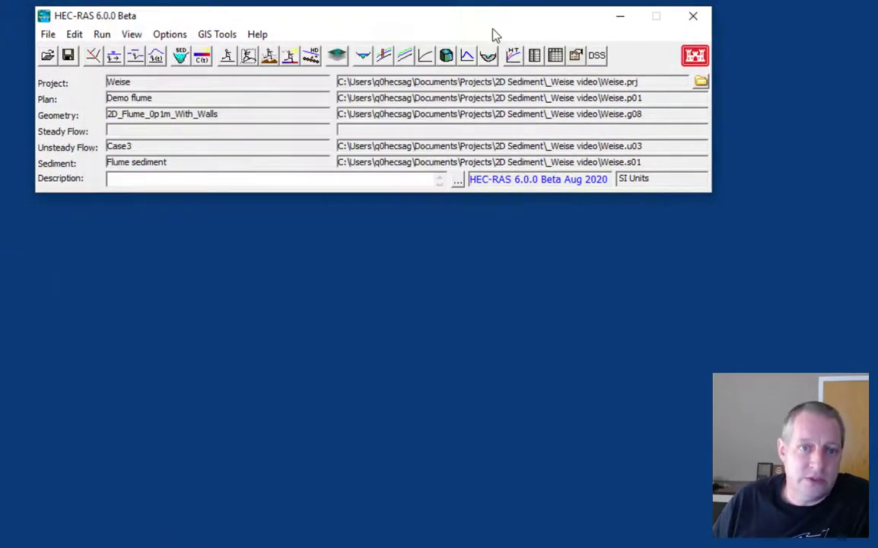
left_click(337, 58)
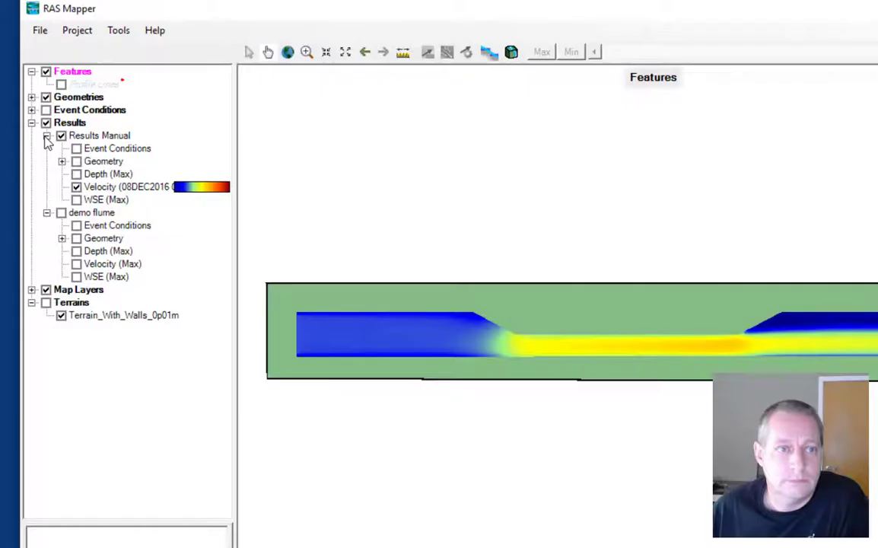
left_click(47, 136)
left_click(46, 136)
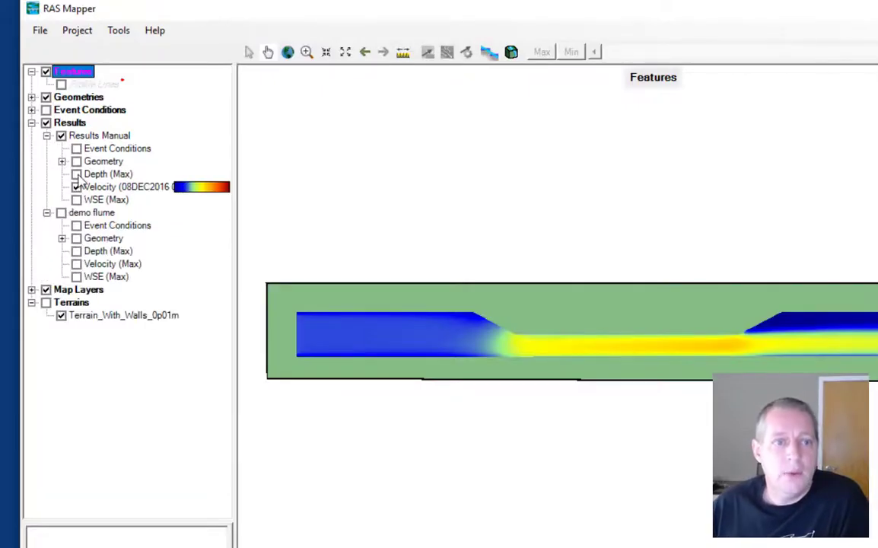
left_click(76, 186)
left_click(61, 136)
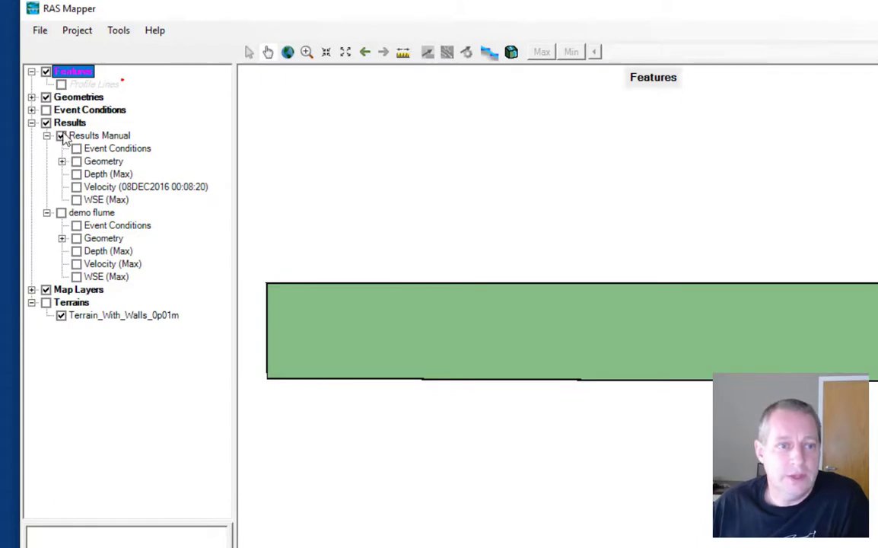
left_click(60, 213)
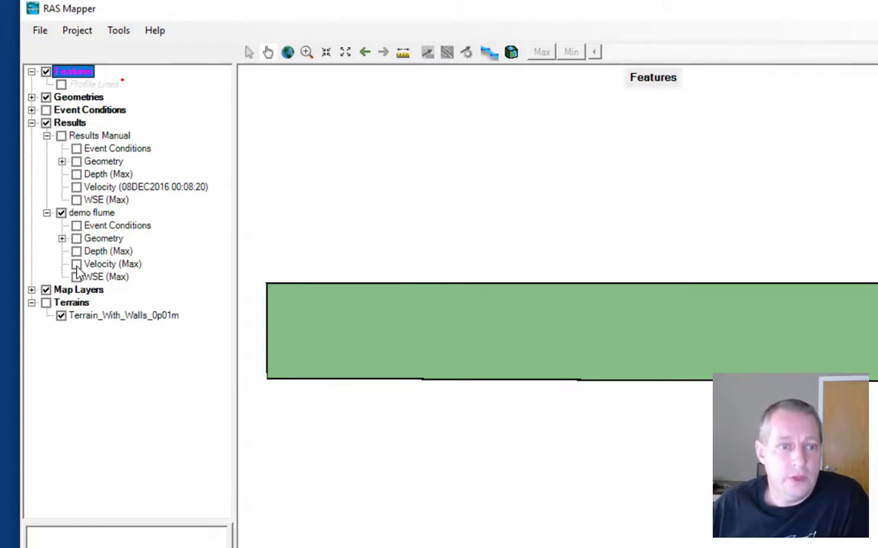
left_click(76, 263)
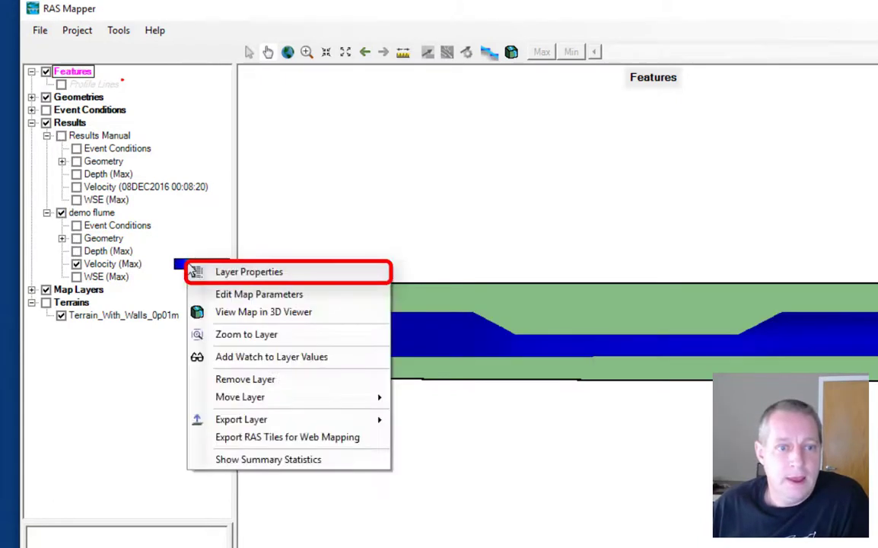
- Set the velocity surface colour ramp to 0.00–2.00 and close the layer properties
left_click(228, 272)
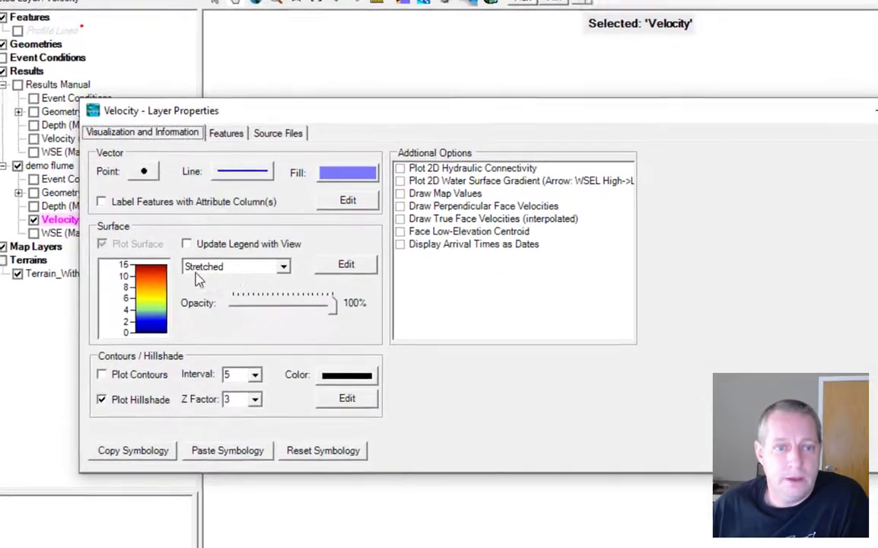
left_click(340, 264)
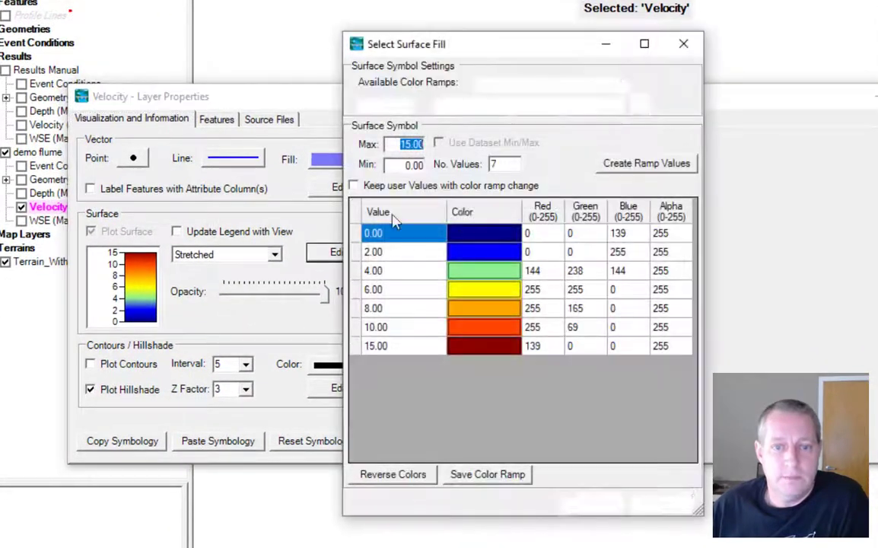
left_click(403, 145)
double_click(411, 143)
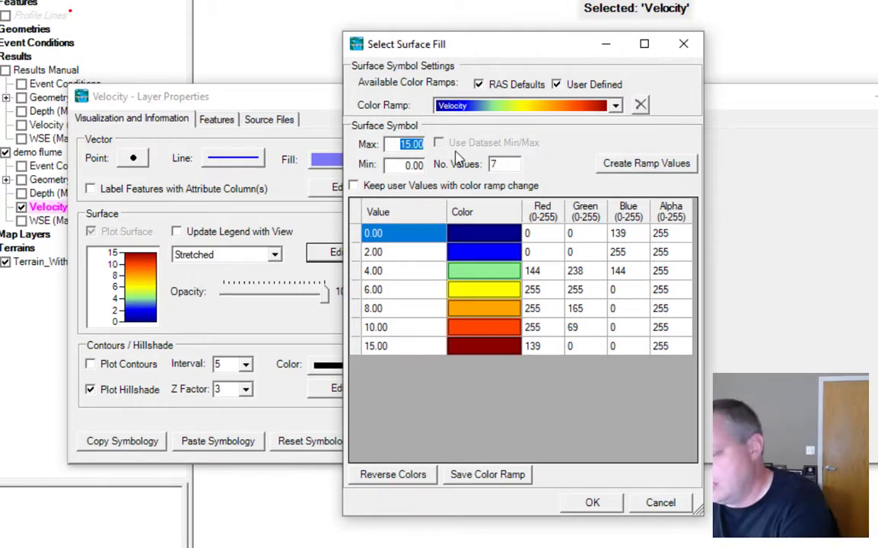
type("2")
left_click(646, 164)
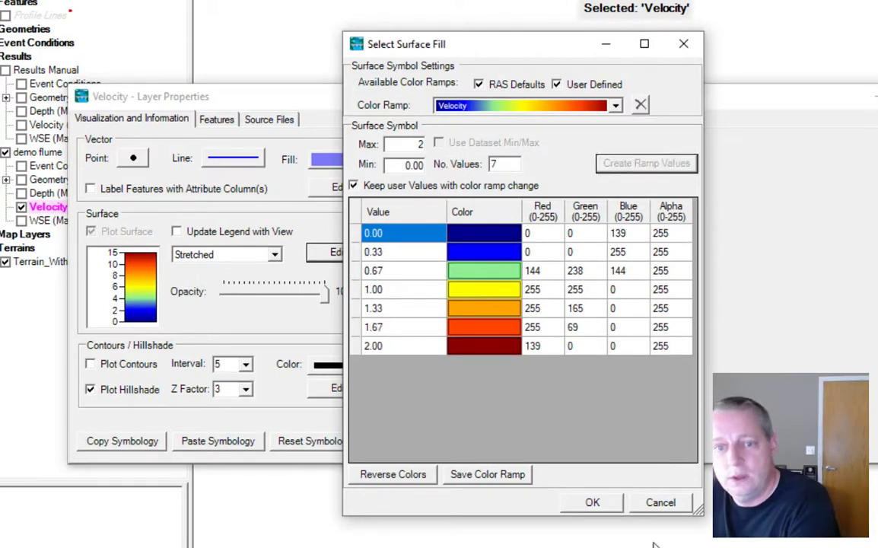
left_click(592, 503)
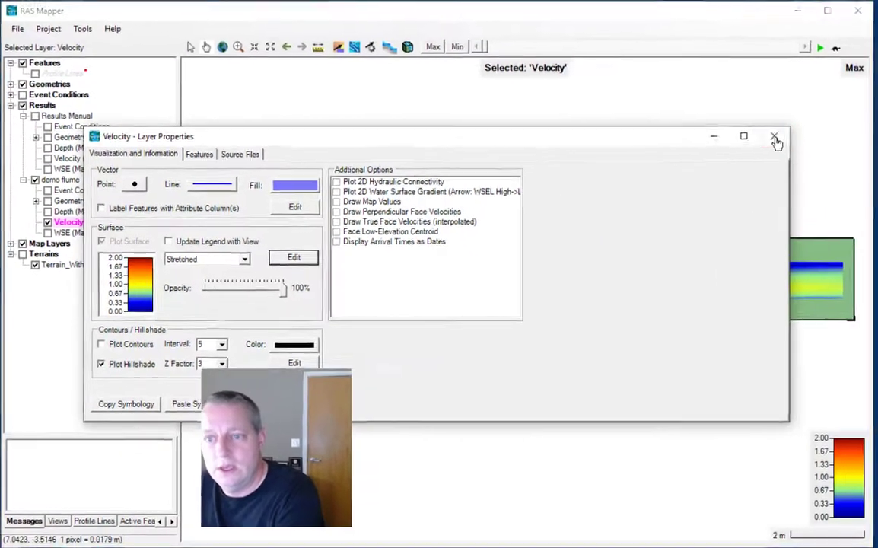
left_click(774, 138)
mouse_move(533, 295)
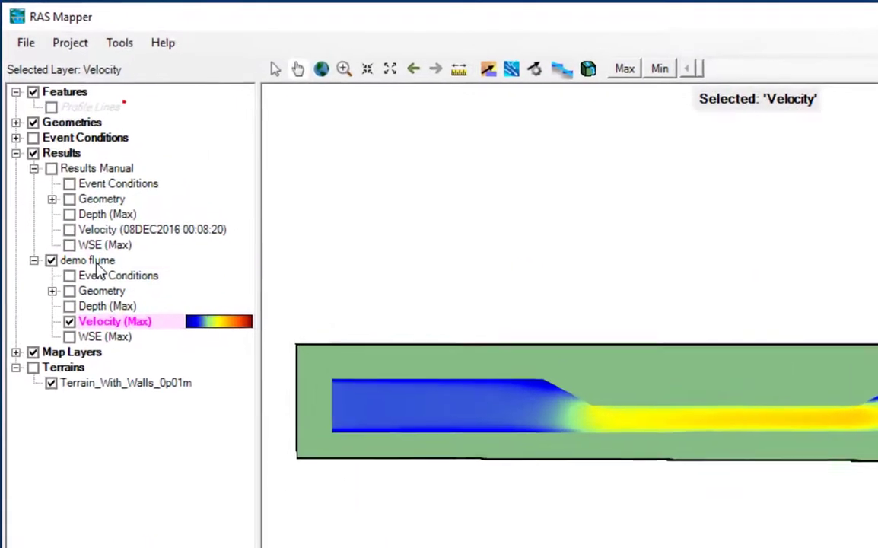
- Start a new results map layer for demo flume and browse the Hydraulics map types
right_click(66, 181)
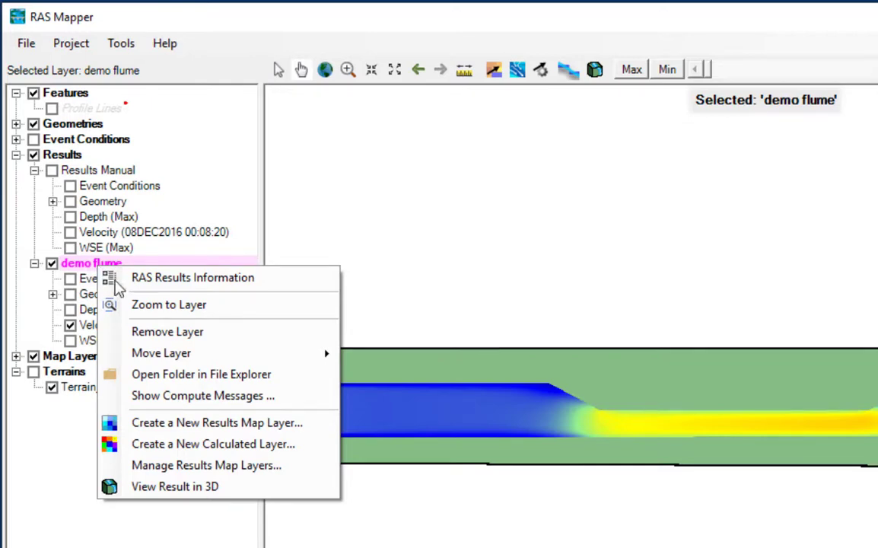
left_click(147, 423)
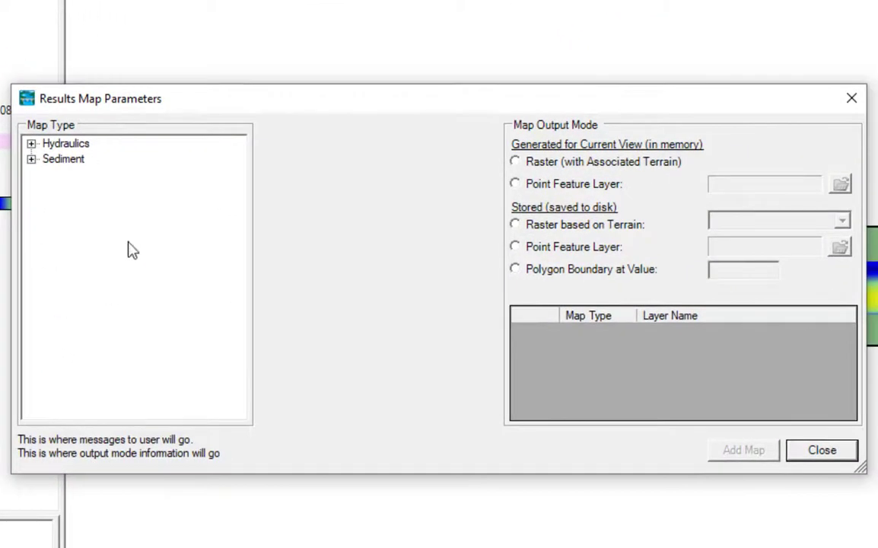
left_click(31, 144)
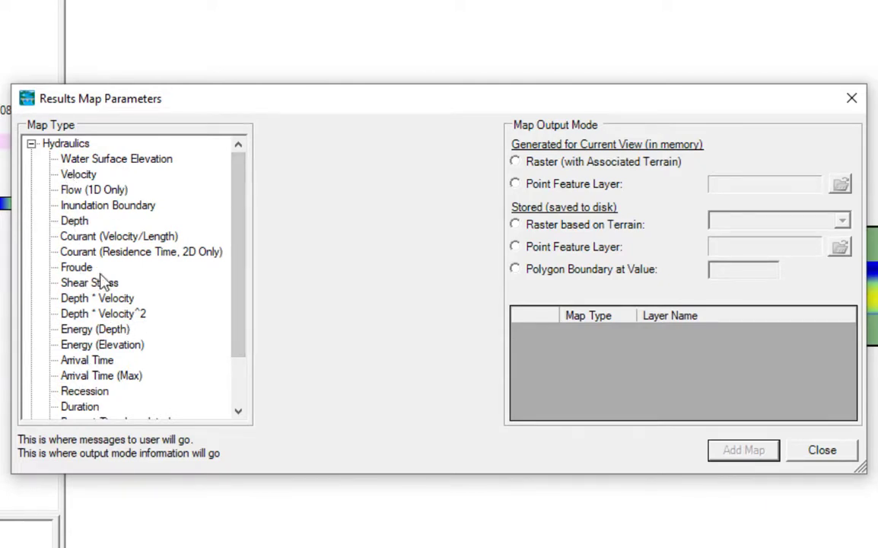
left_click(95, 238)
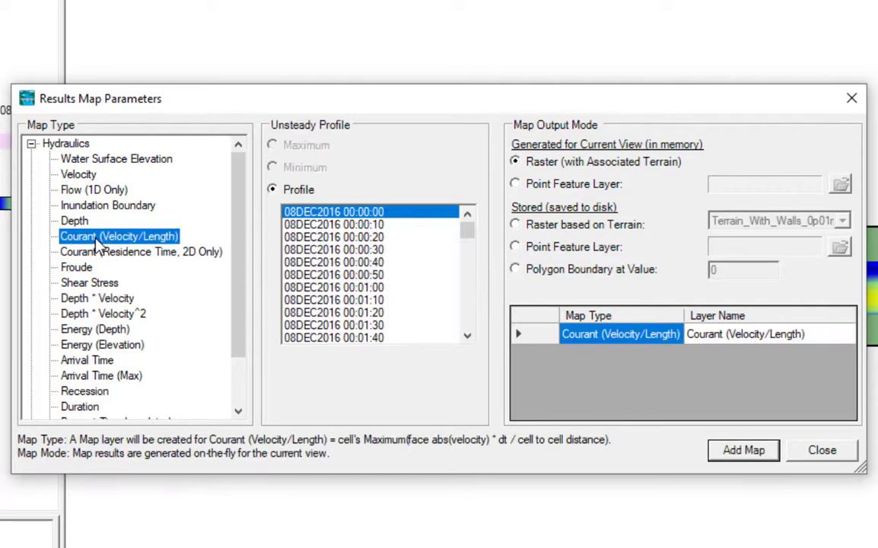
scroll(86, 221, "down", 2)
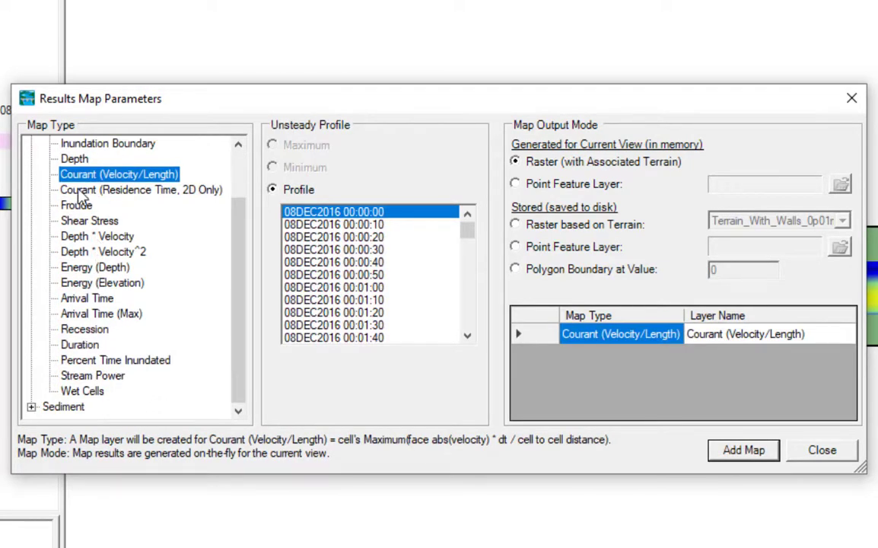
scroll(76, 186, "up", 3)
- Collapse Hydraulics and expand the Sediment, Sediment Bed and Sediment Transport map types
left_click(31, 143)
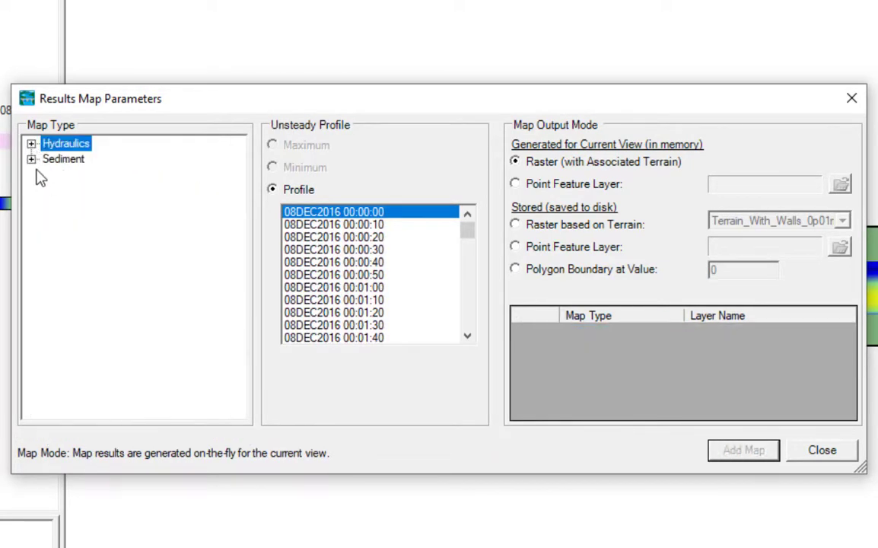
left_click(31, 159)
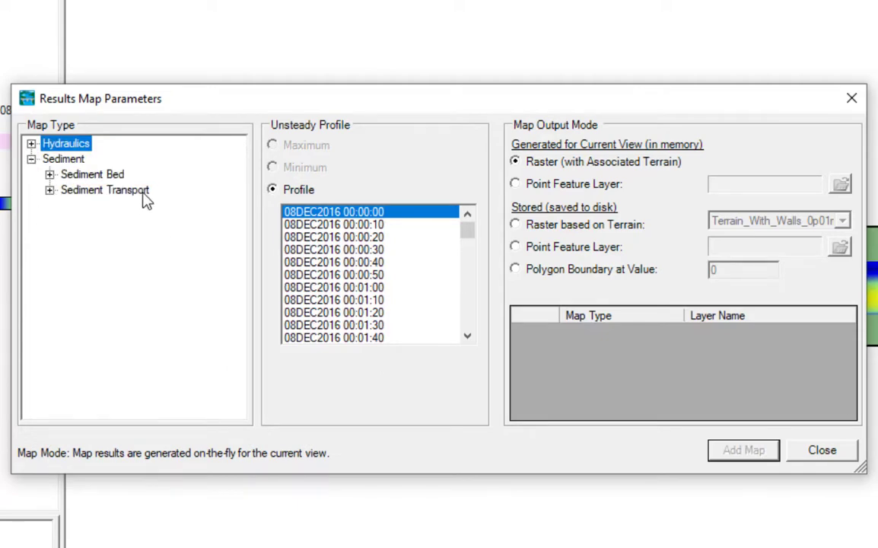
left_click(50, 174)
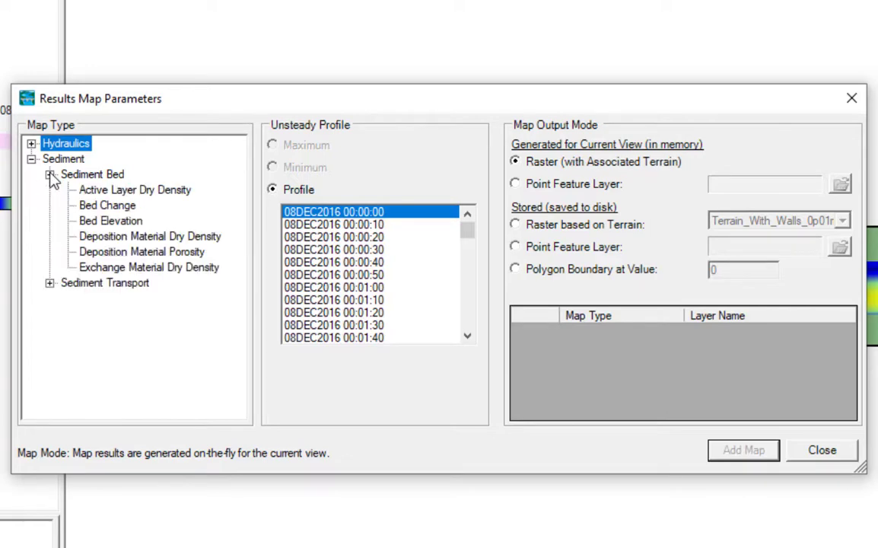
left_click(49, 283)
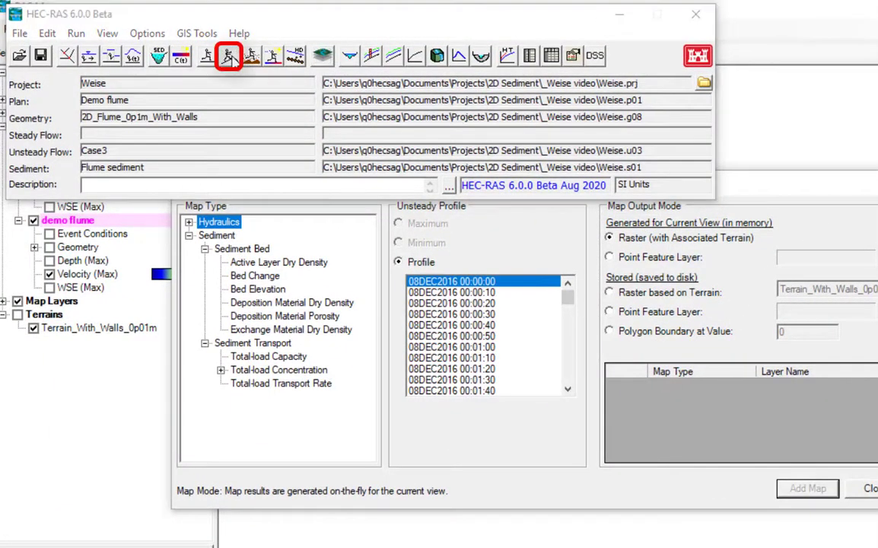
- Check the Demo flume plan's sediment output options and customized variables, leaving none selected
left_click_drag(593, 29, 333, 30)
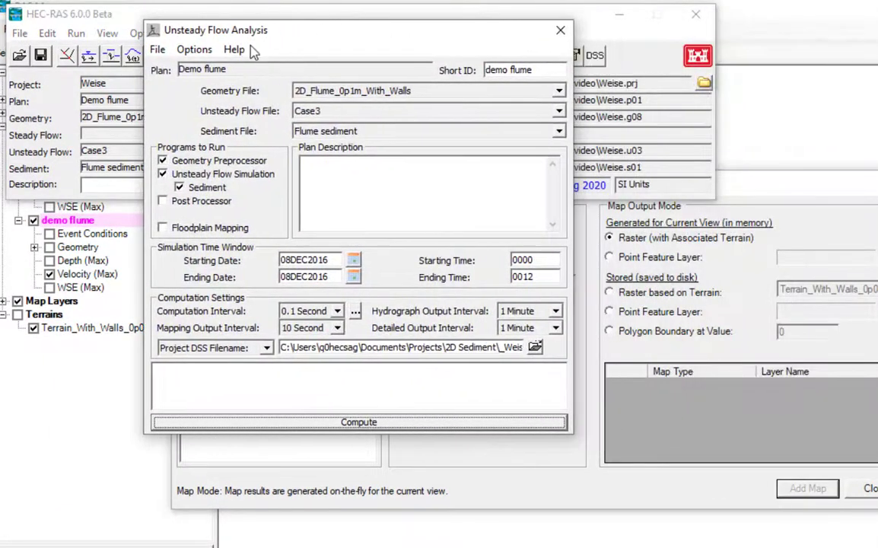
left_click(194, 50)
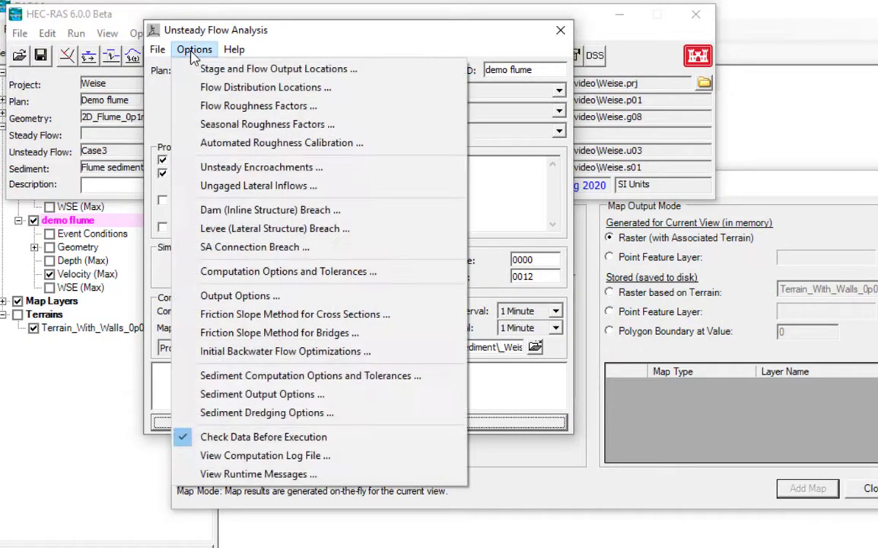
left_click(225, 394)
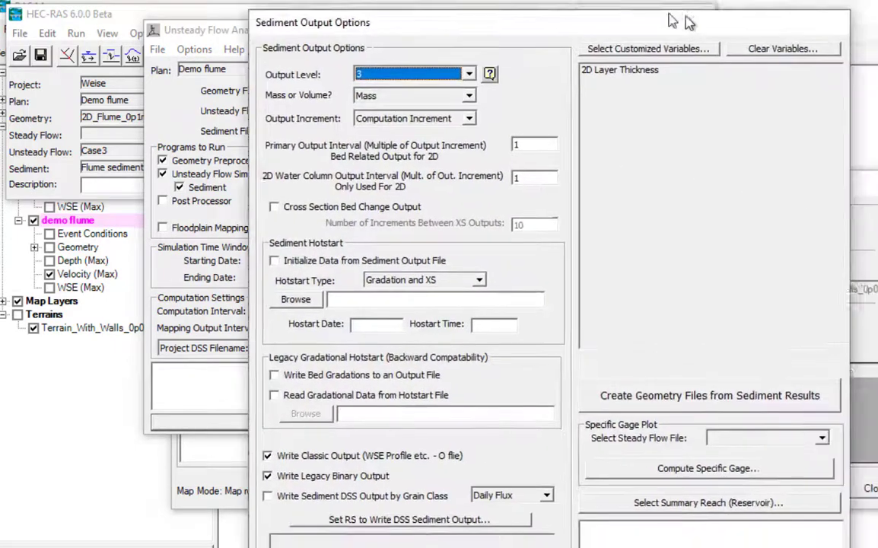
left_click_drag(692, 18, 593, 36)
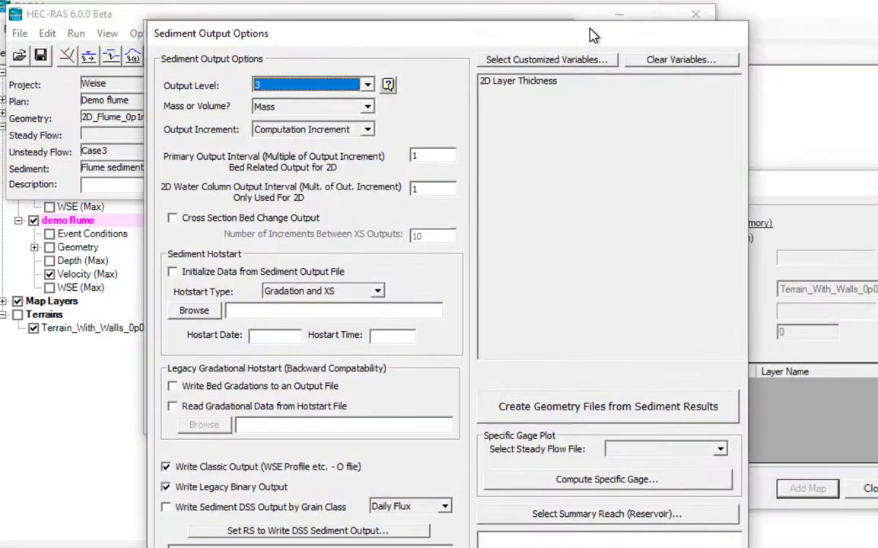
left_click(527, 61)
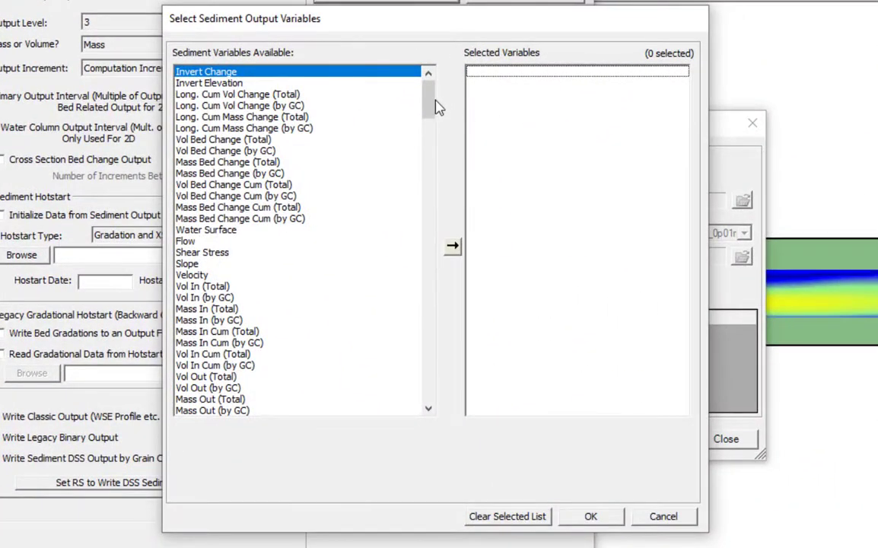
left_click_drag(433, 107, 385, 410)
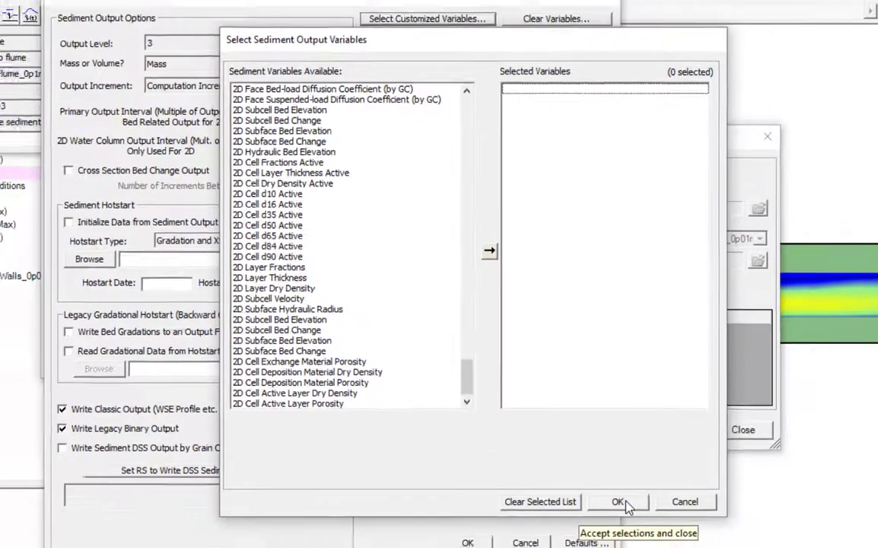
left_click(597, 518)
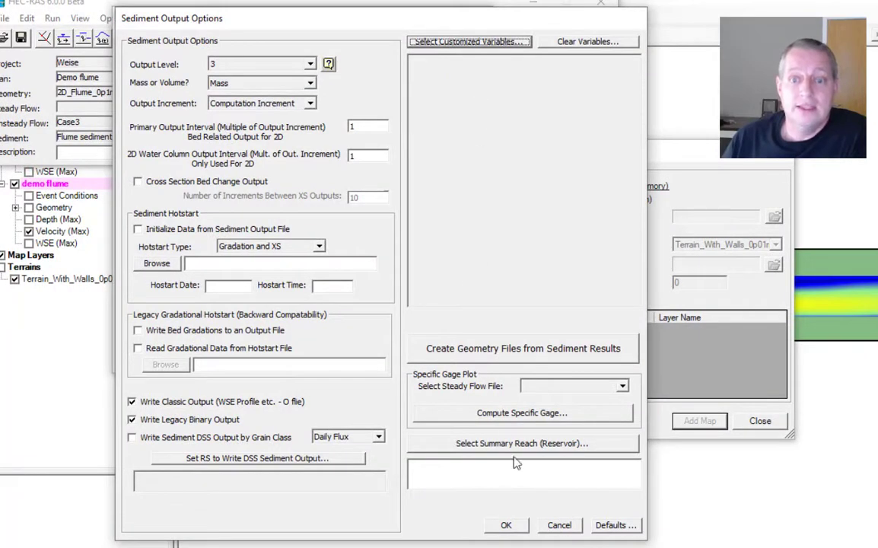
left_click(506, 525)
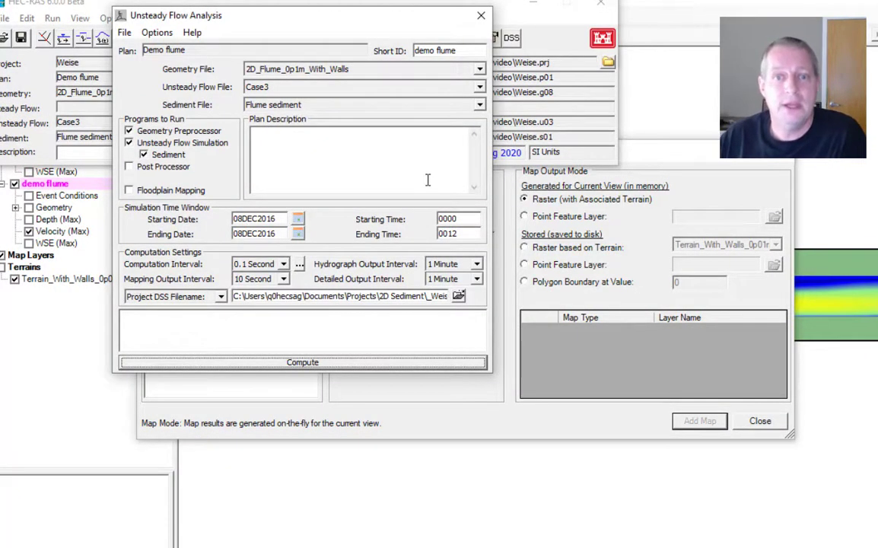
- Close the unsteady flow analysis window and add the Bed Change map to demo flume
left_click(481, 15)
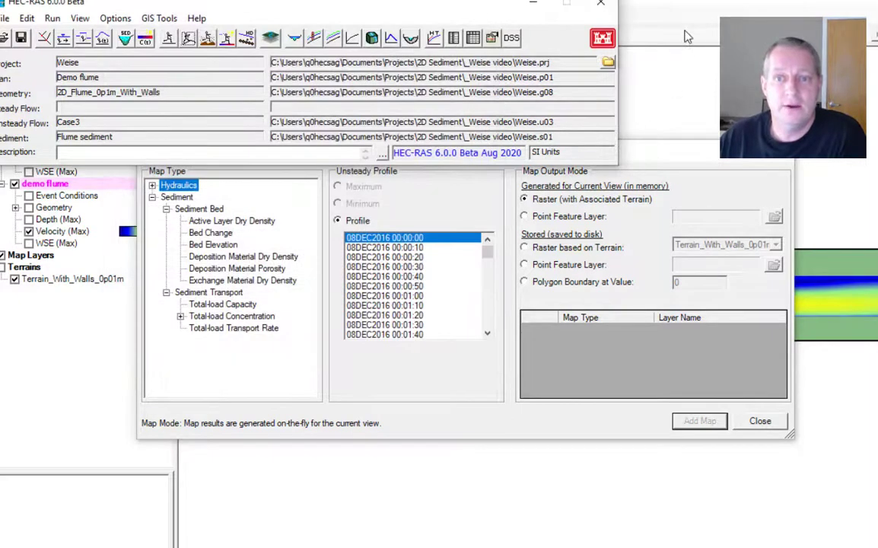
left_click(222, 303)
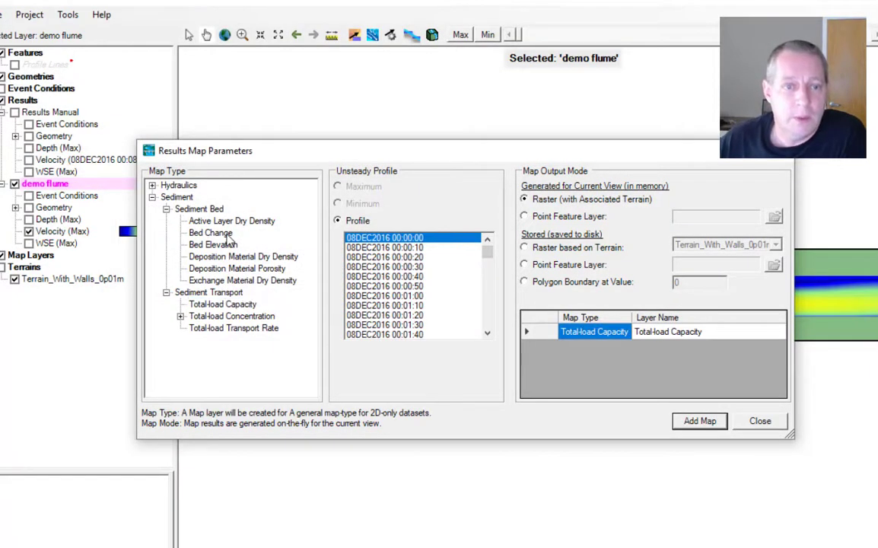
left_click(221, 233)
left_click(700, 422)
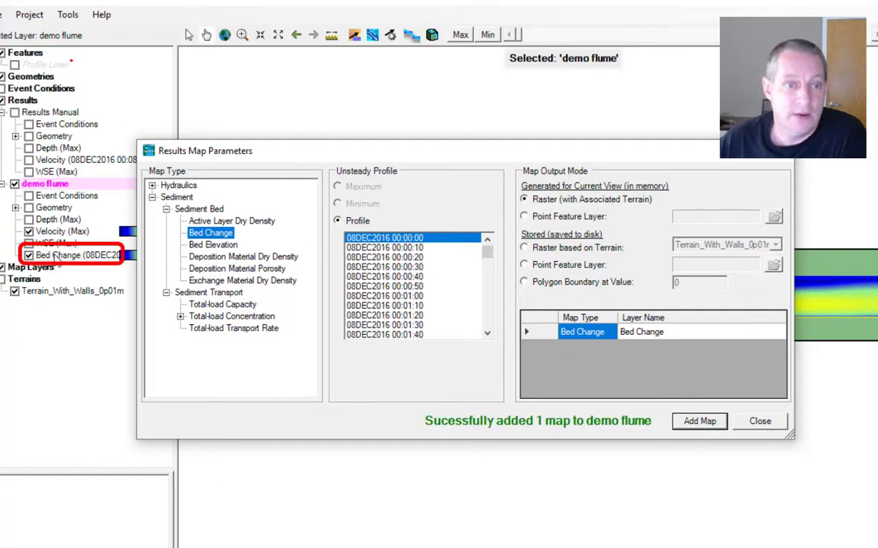
- Choose Total-load Concentration as the map type and review its Total, VFG, FG and MG rows
left_click(224, 304)
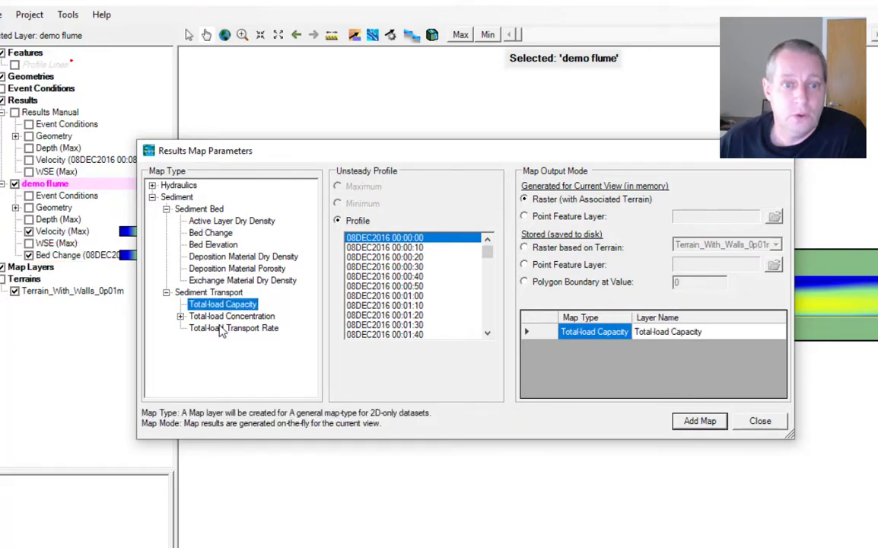
left_click(221, 317)
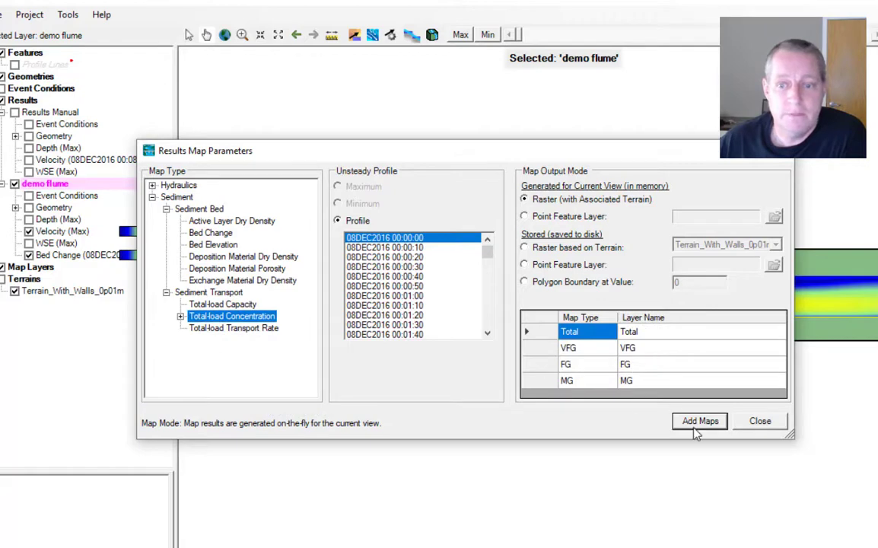
left_click(647, 333)
left_click(645, 348)
left_click(643, 364)
left_click(643, 381)
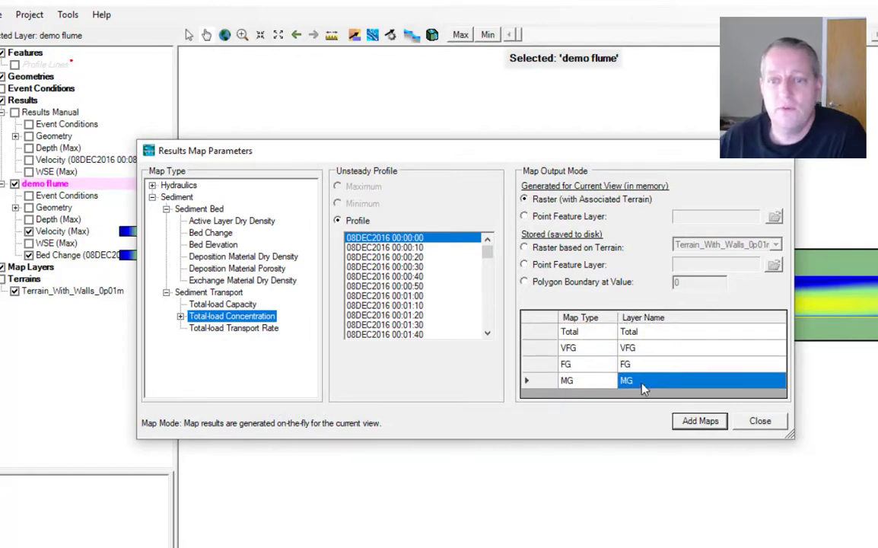
left_click(644, 334)
left_click(643, 349)
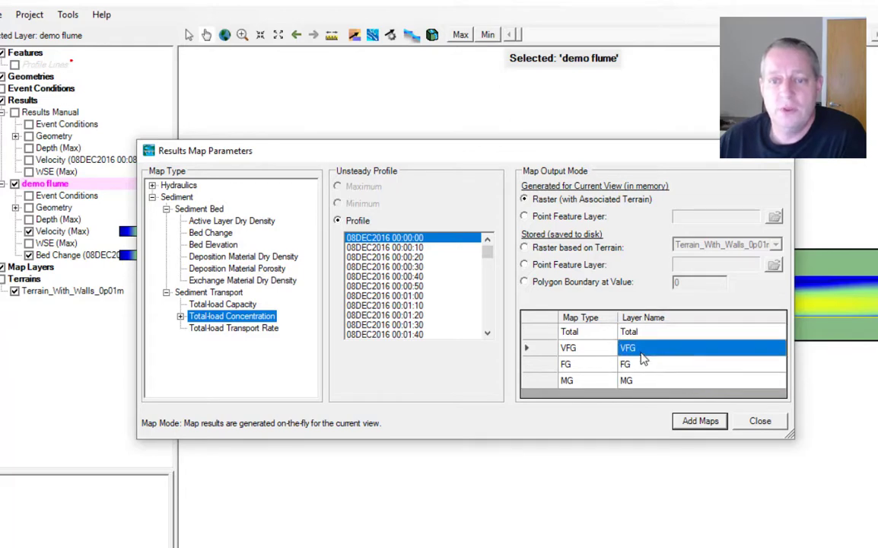
left_click(643, 364)
left_click(641, 380)
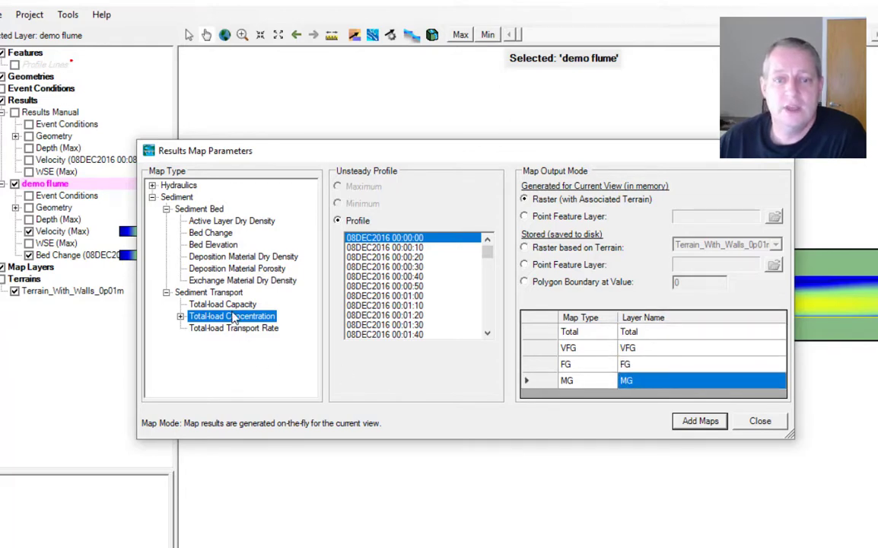
- Select all four concentration grain classes, add them to demo flume, and close the window
left_click(181, 318)
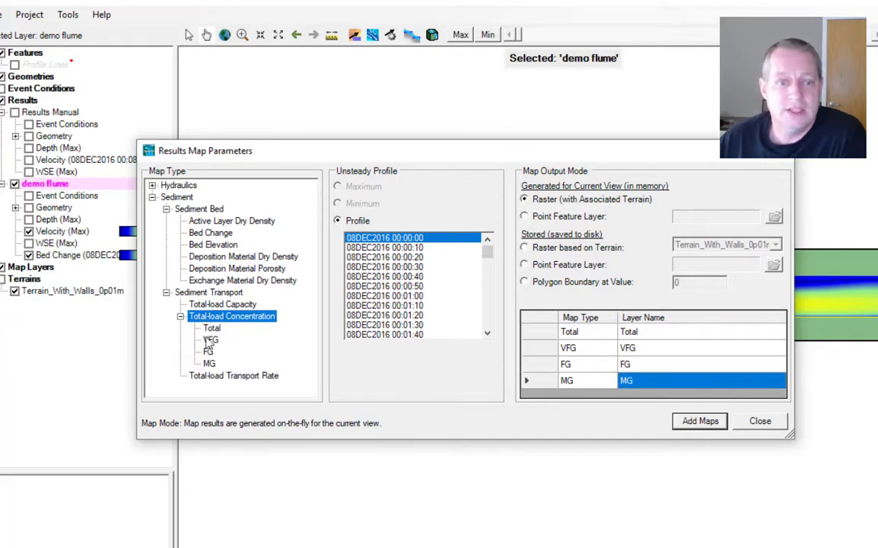
left_click(210, 339)
left_click(215, 329)
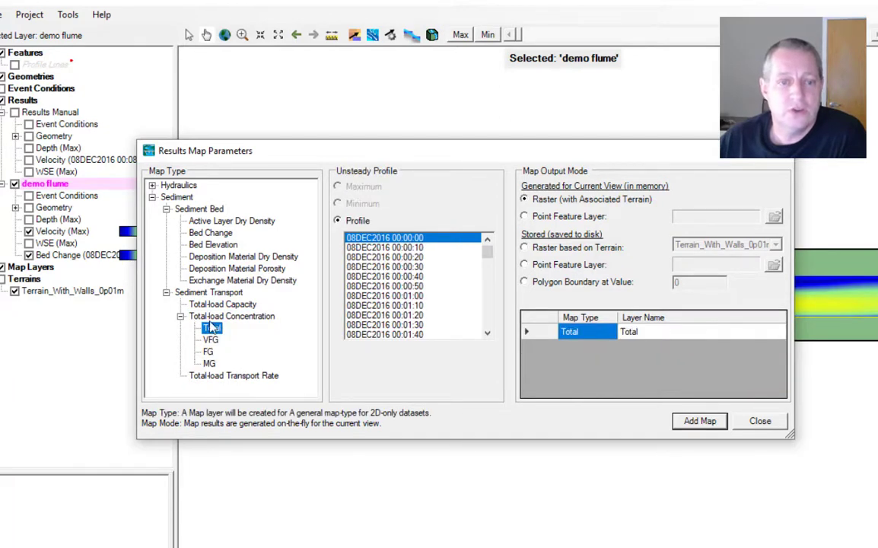
left_click(213, 317)
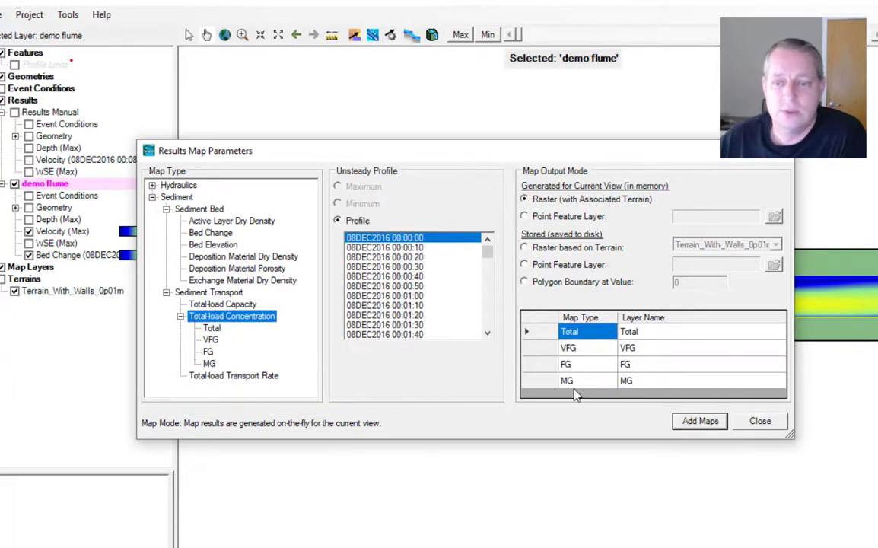
left_click(699, 423)
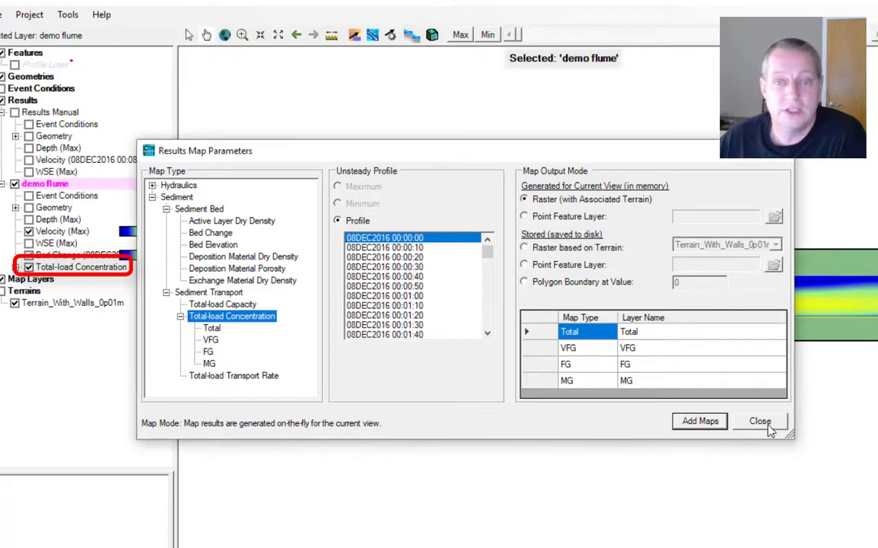
left_click(761, 422)
- Open the Bed Change layer's surface colour settings and choose the Bed Change colour ramp
left_click(55, 257)
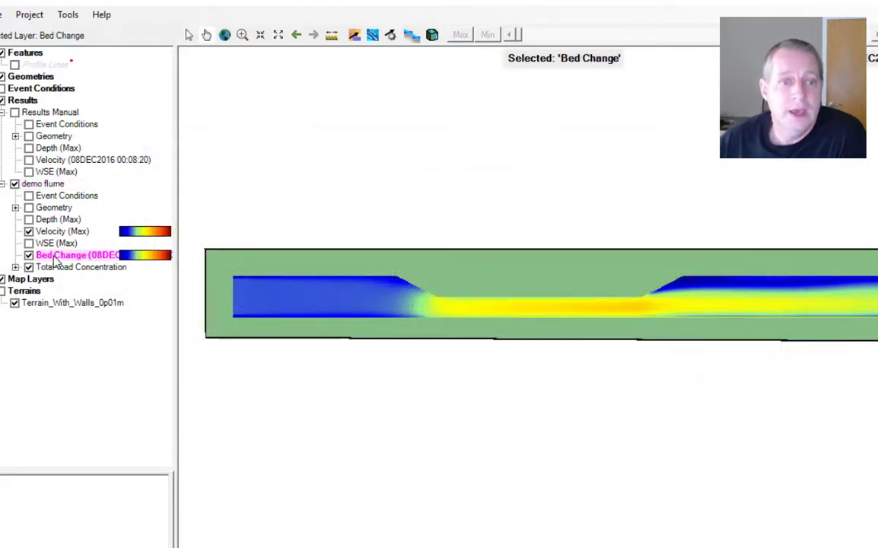
right_click(61, 261)
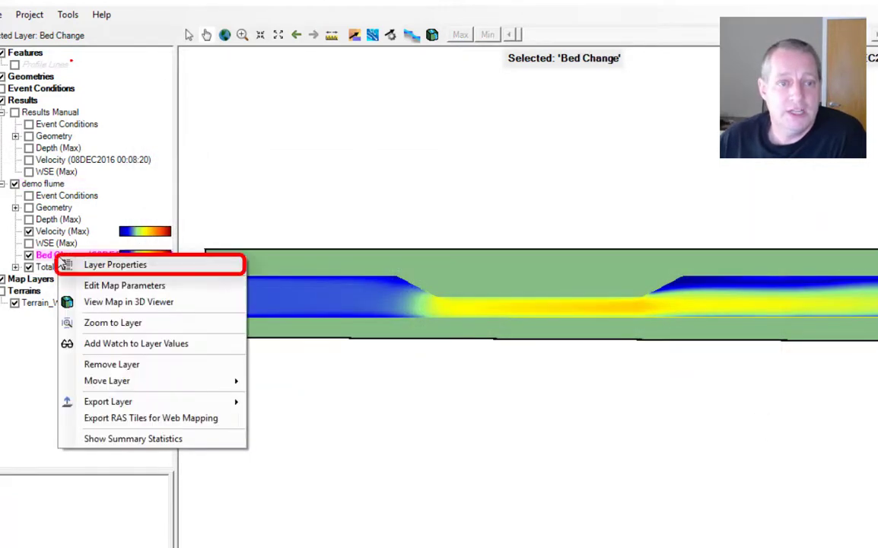
left_click(104, 266)
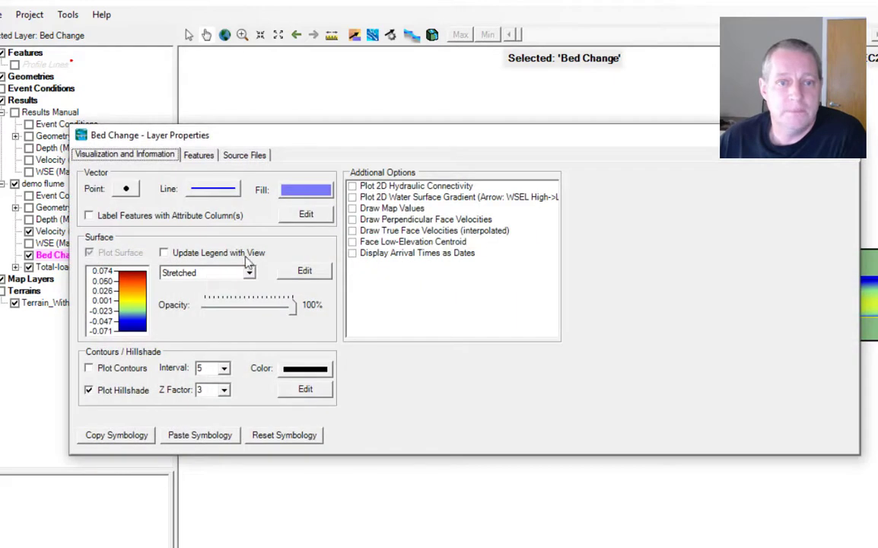
left_click(305, 271)
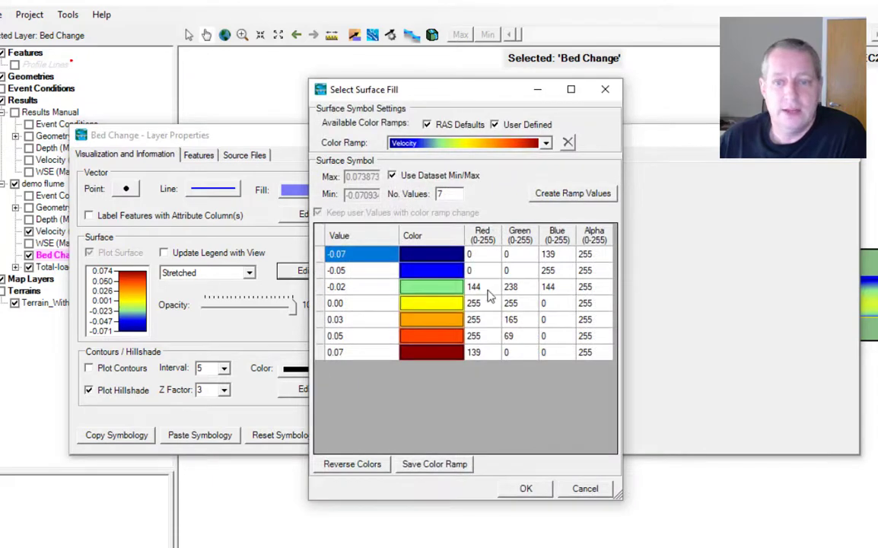
left_click(535, 144)
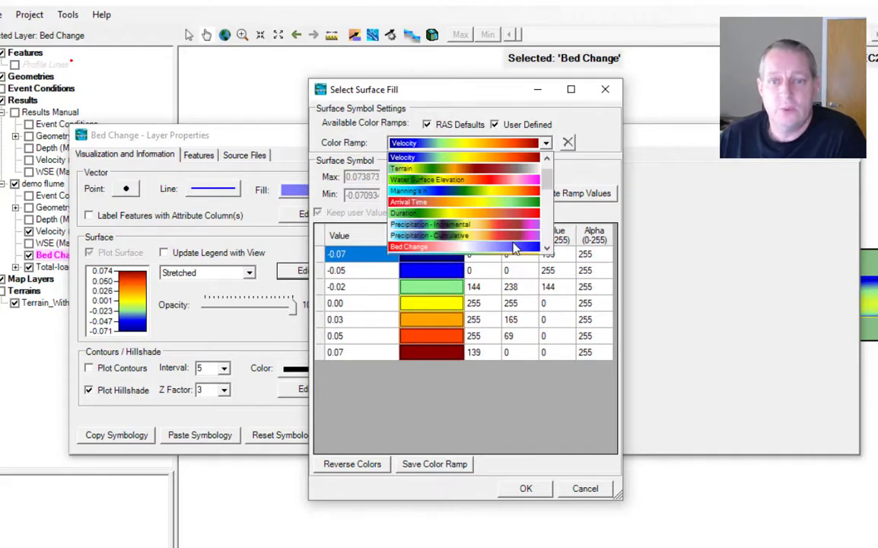
left_click(514, 248)
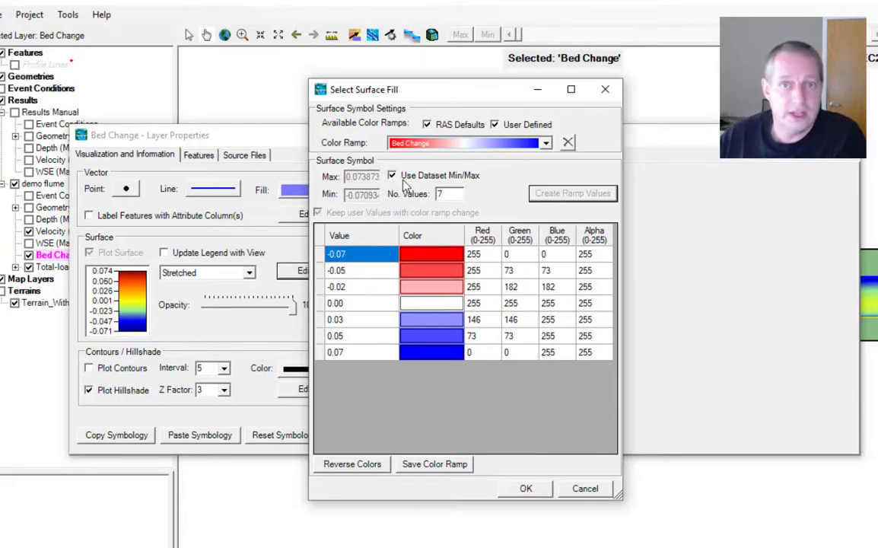
- Set a custom range of Max 0.075 and Min -0.075, regenerate ramp values, and apply
left_click(392, 177)
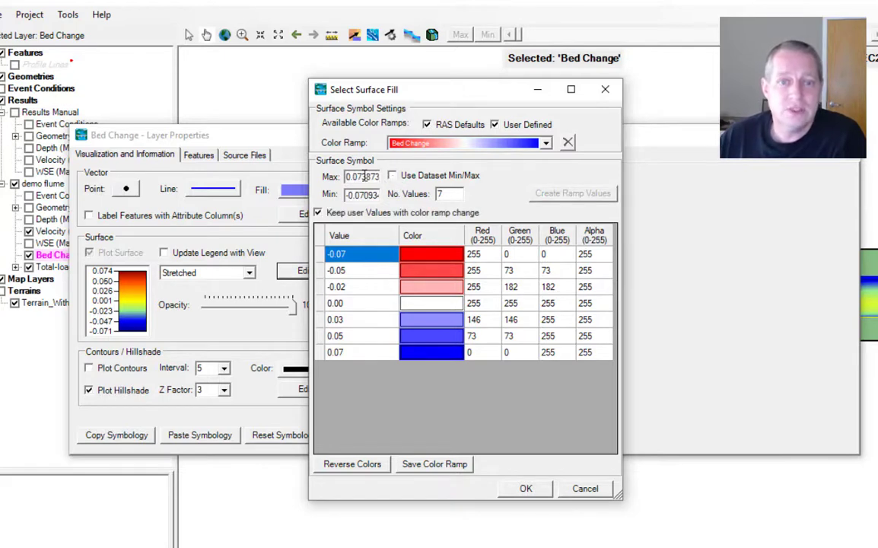
double_click(364, 177)
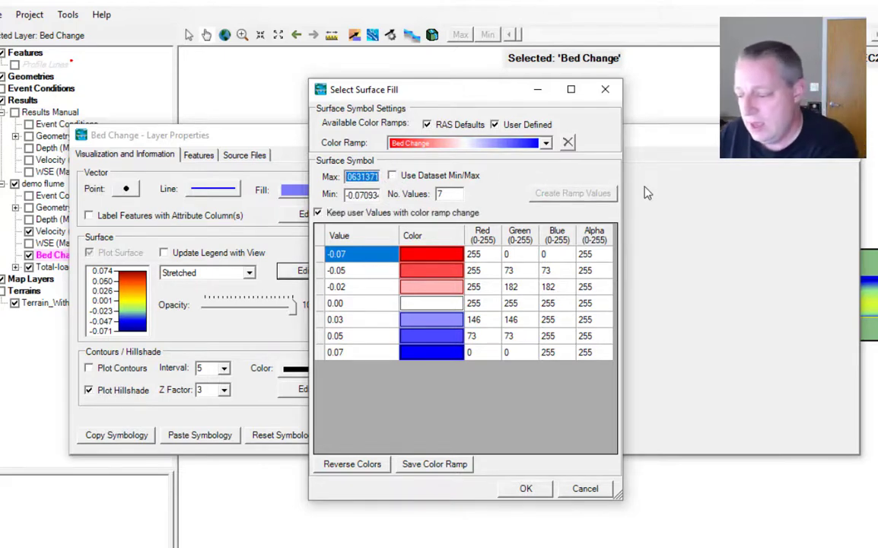
type("0.075")
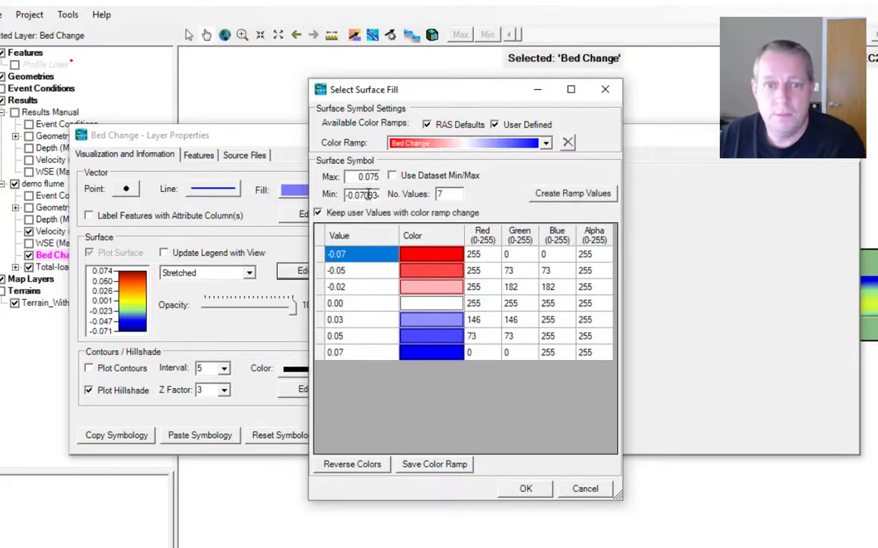
double_click(365, 195)
type("-0.075")
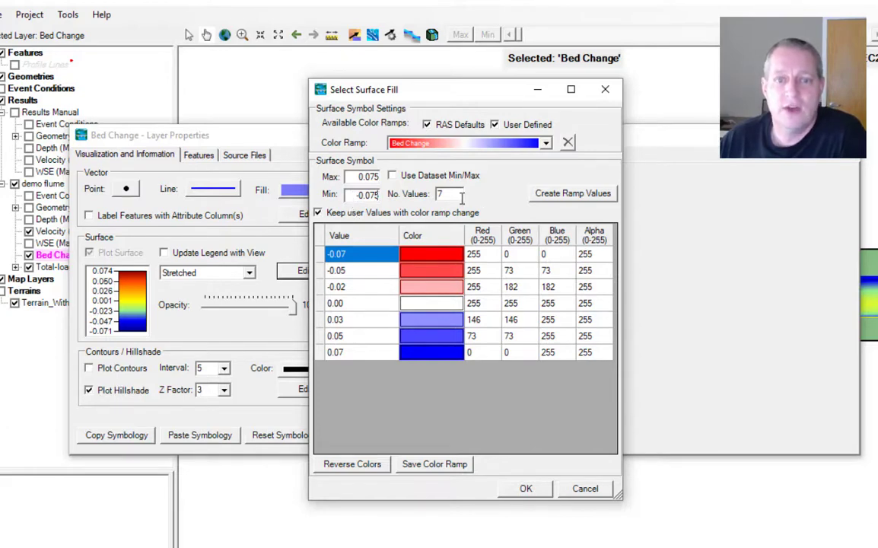
left_click(544, 197)
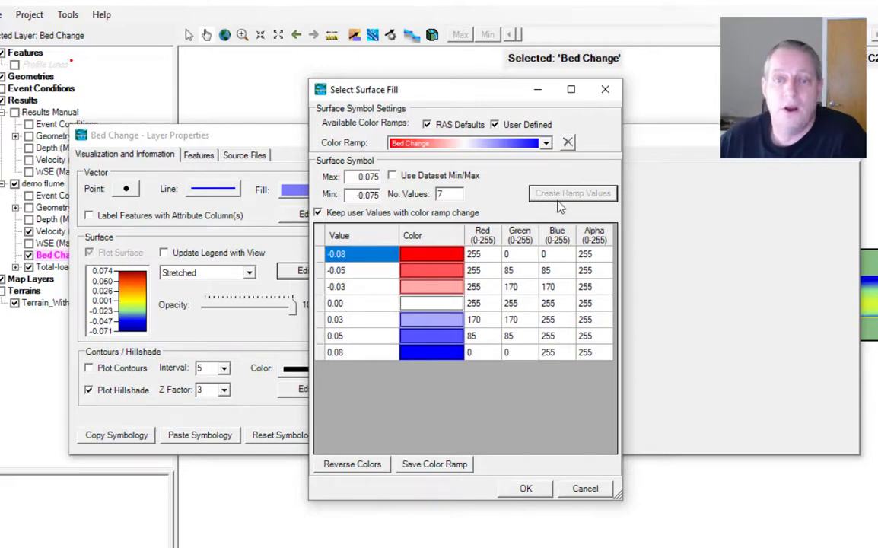
left_click(525, 488)
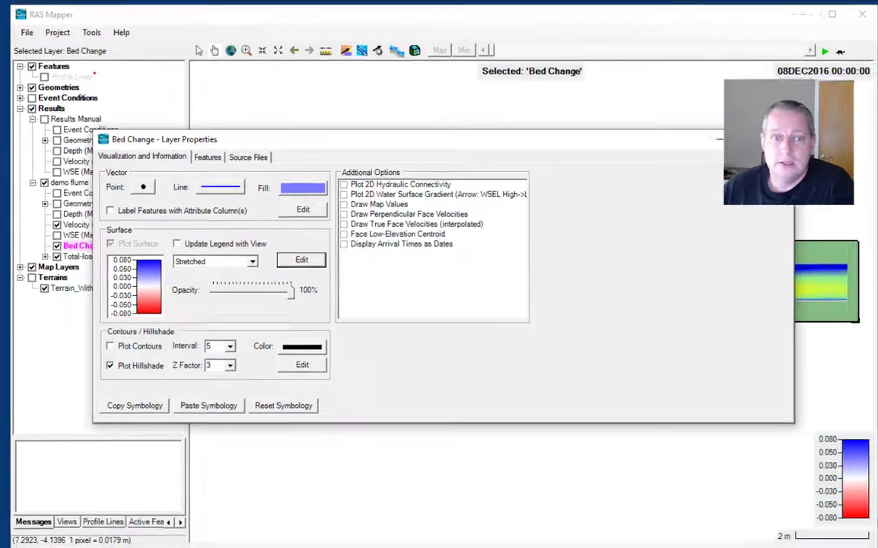
- Hide Velocity (Max) and advance the results time to reveal erosion and deposition
left_click(847, 134)
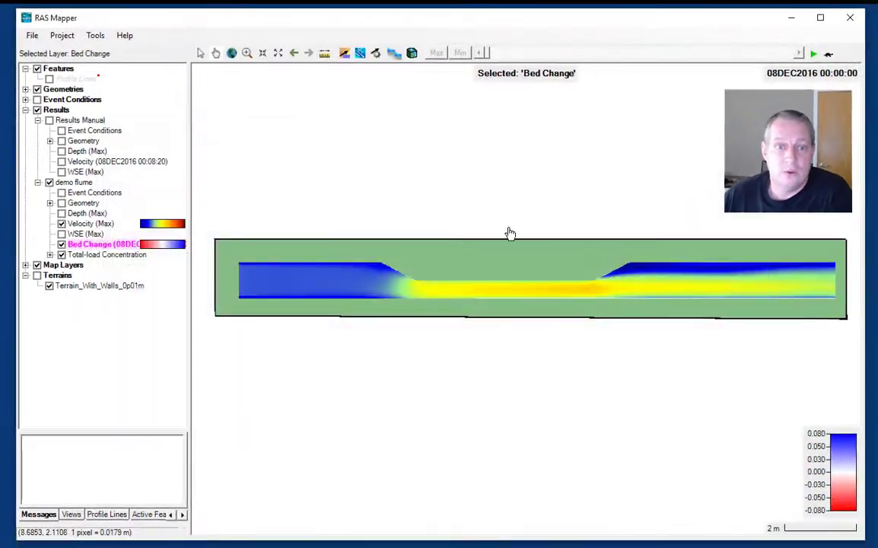
left_click(62, 224)
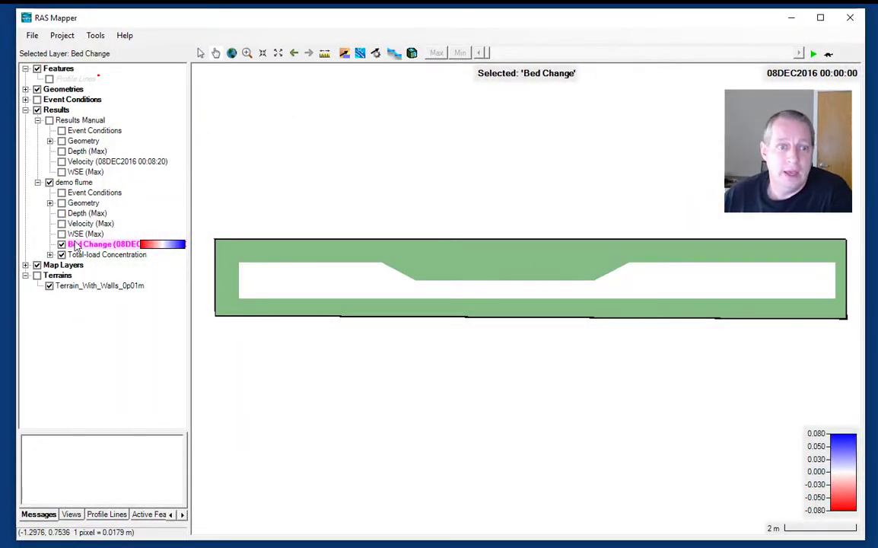
left_click_drag(490, 56, 757, 64)
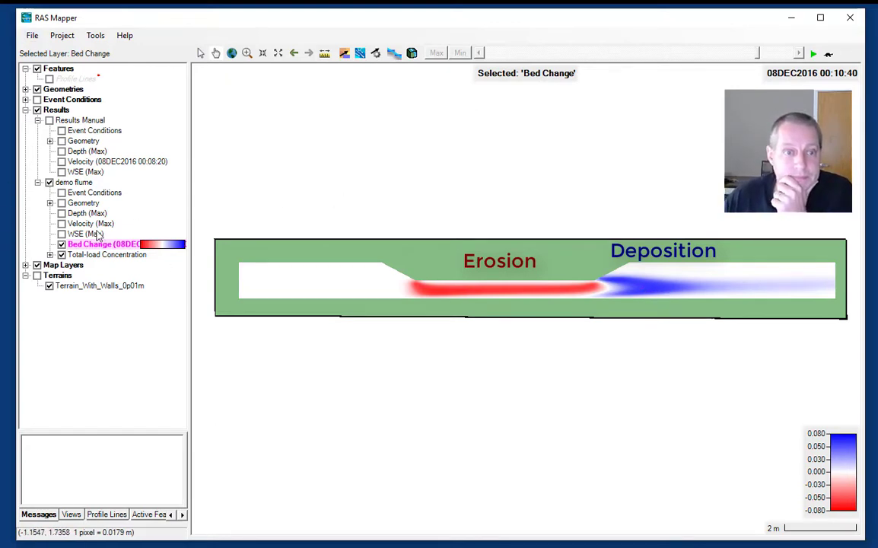
- Hide Bed Change and show the Total-load Concentration maps with their grain classes listed
left_click(61, 244)
left_click(62, 254)
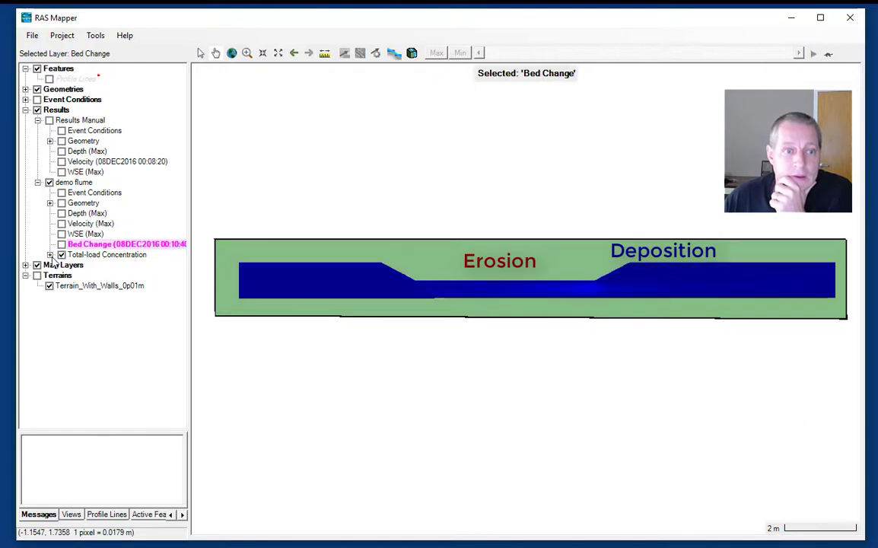
left_click(49, 255)
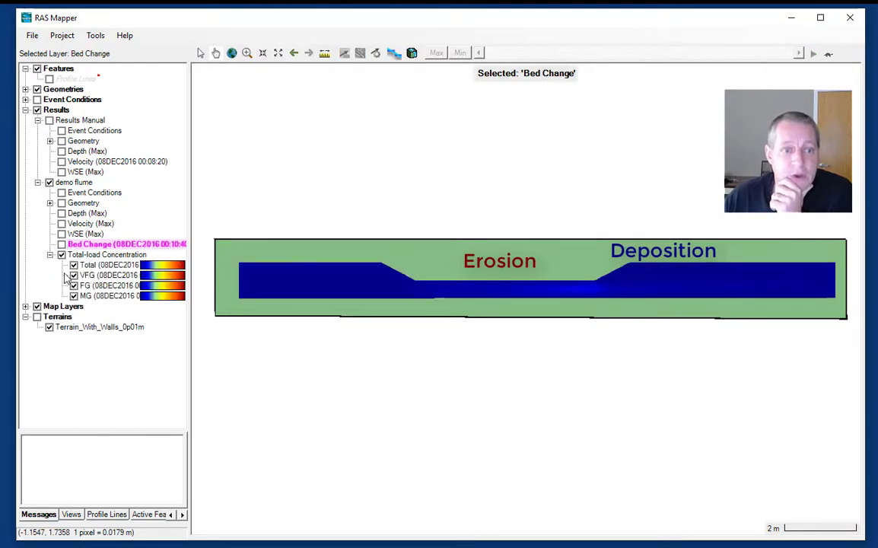
- Hide VFG and FG, and colour the Total concentration map with the blue-to-yellow Sediment Concentration ramp
left_click(74, 275)
left_click(74, 285)
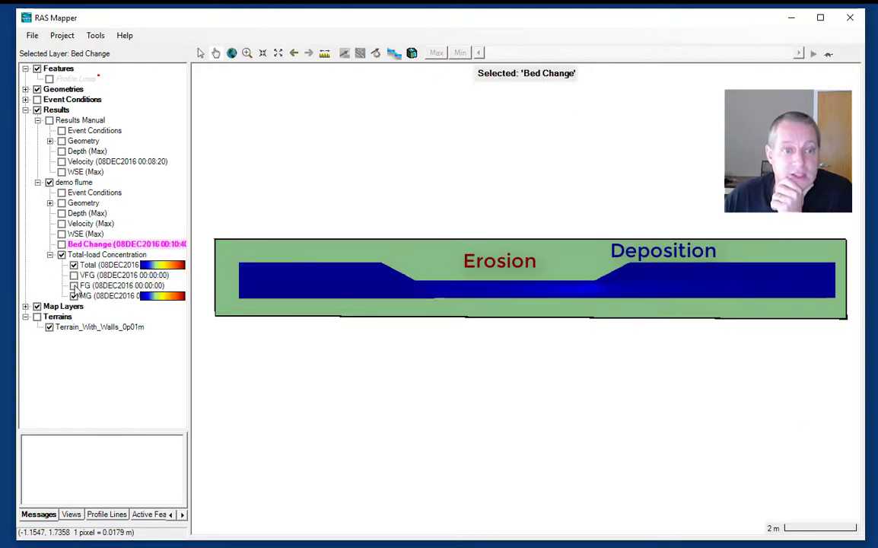
right_click(89, 266)
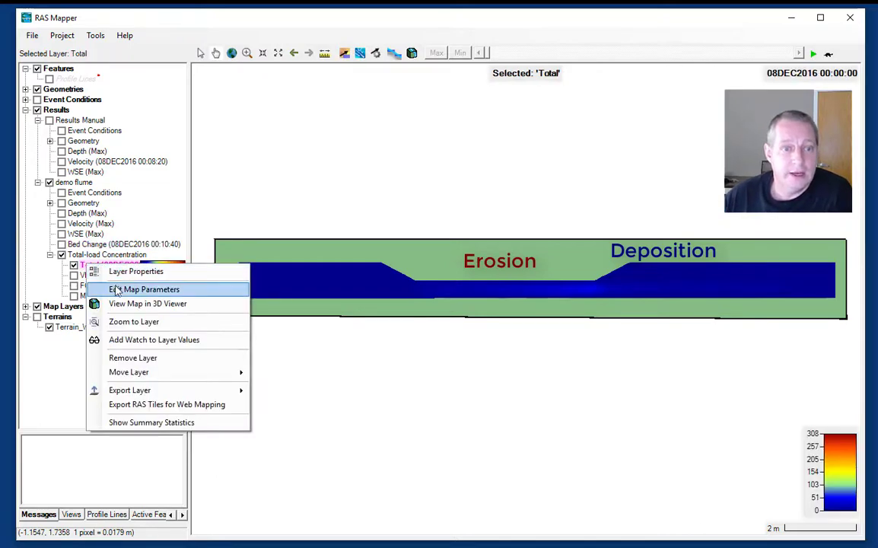
left_click(122, 272)
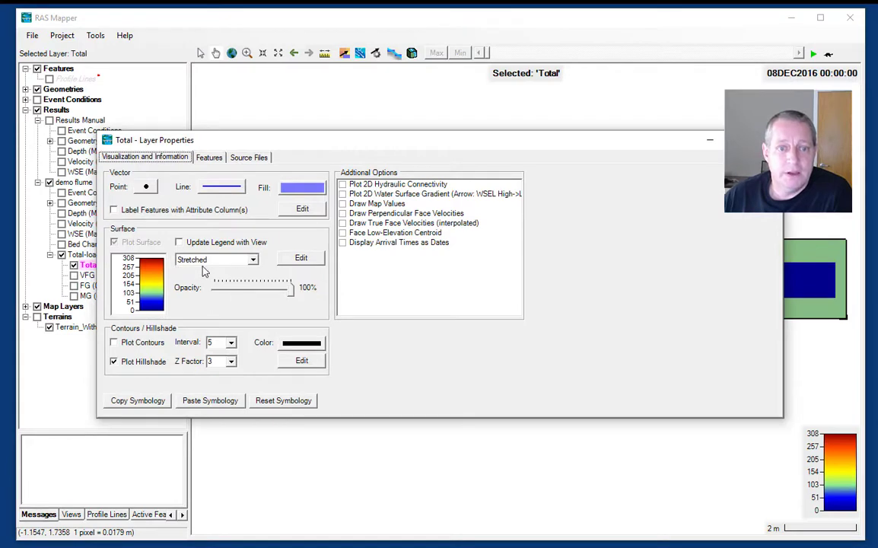
left_click(302, 259)
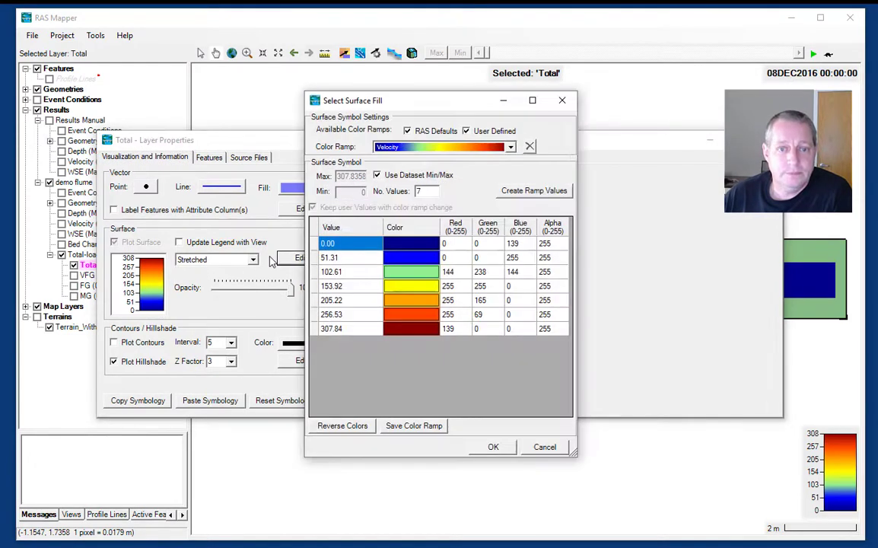
left_click(511, 148)
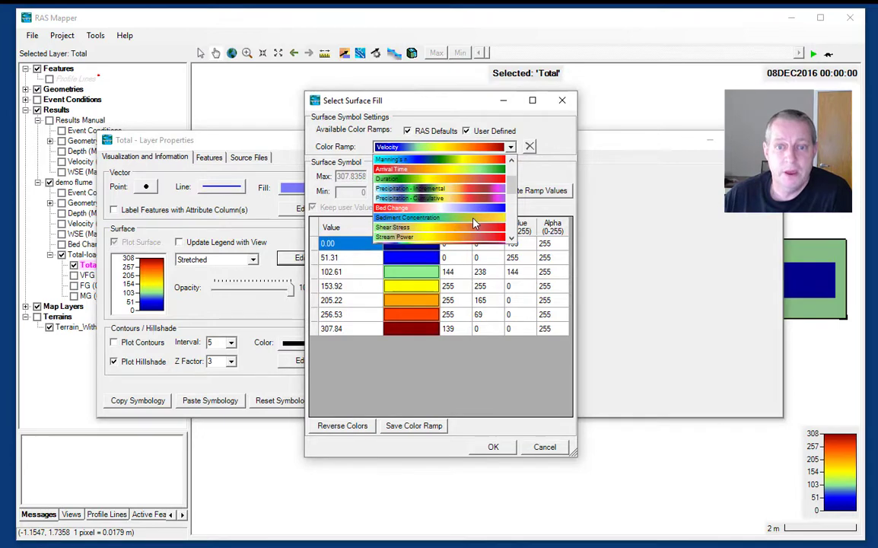
left_click(445, 218)
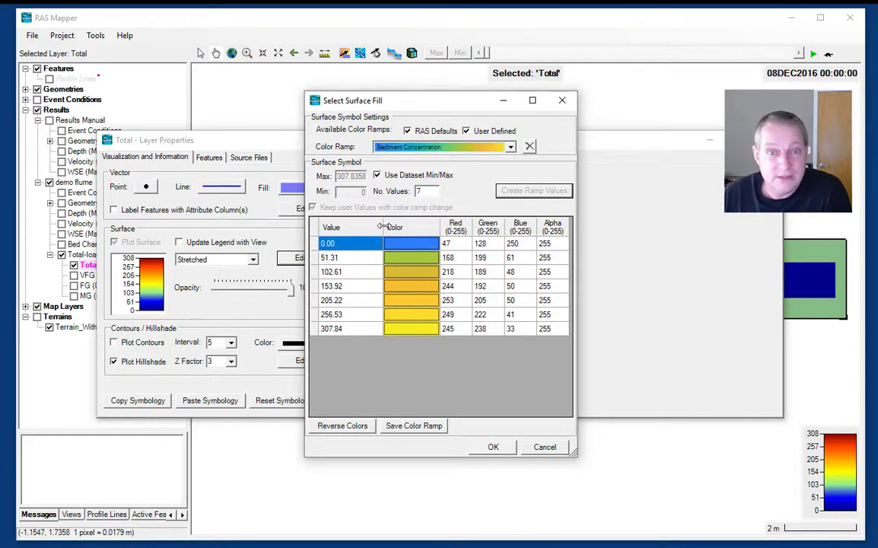
left_click(494, 451)
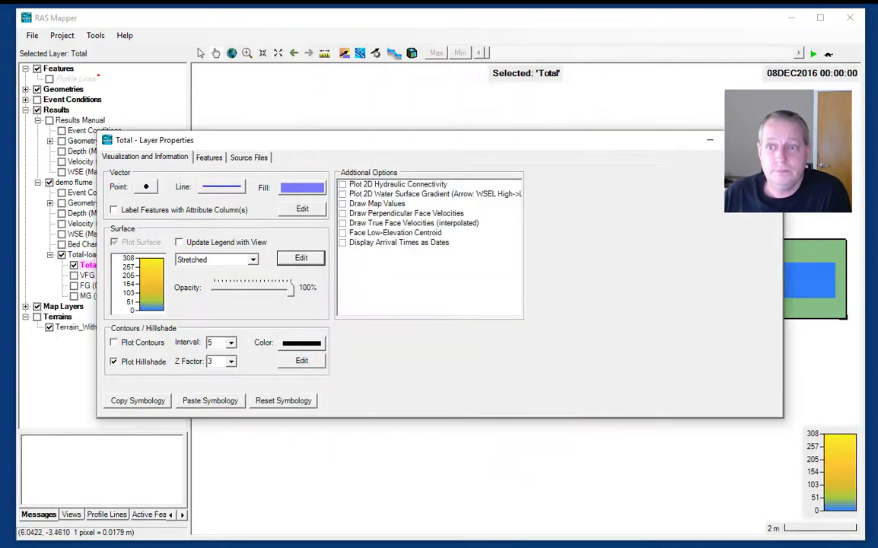
key("Escape")
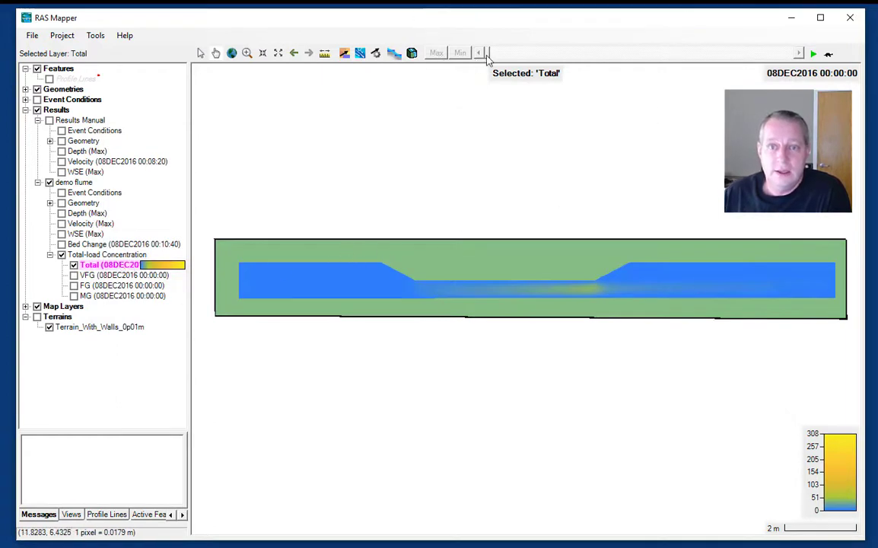
- Advance time to watch the plume spread, then swap Total concentration for the Bed Change map
left_click_drag(506, 59, 568, 54)
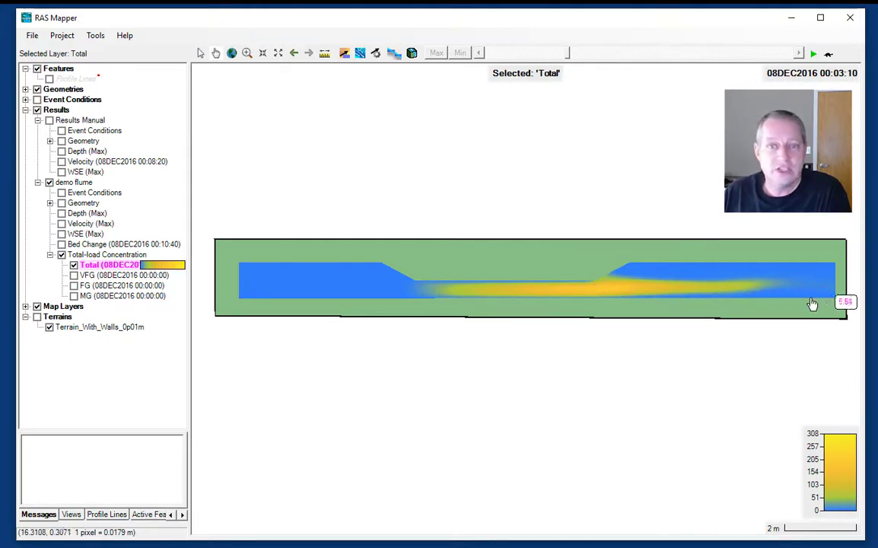
left_click(74, 265)
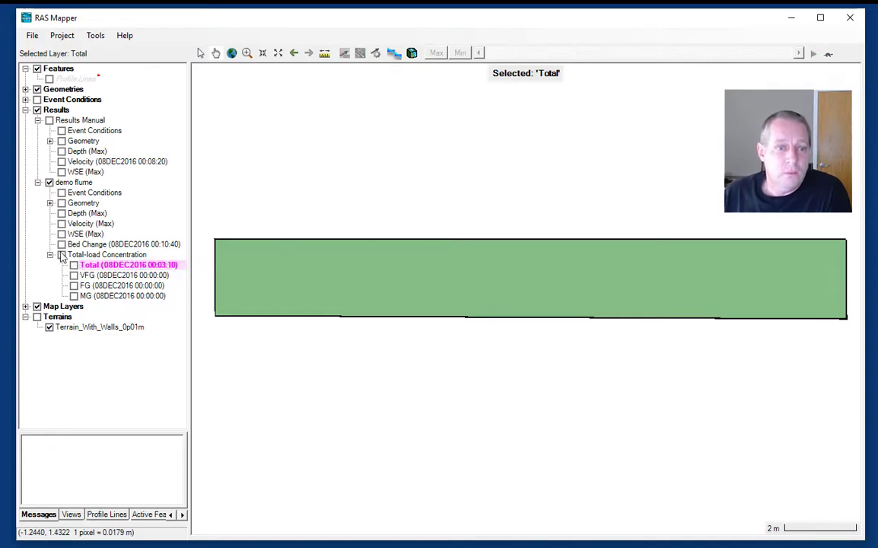
left_click(62, 244)
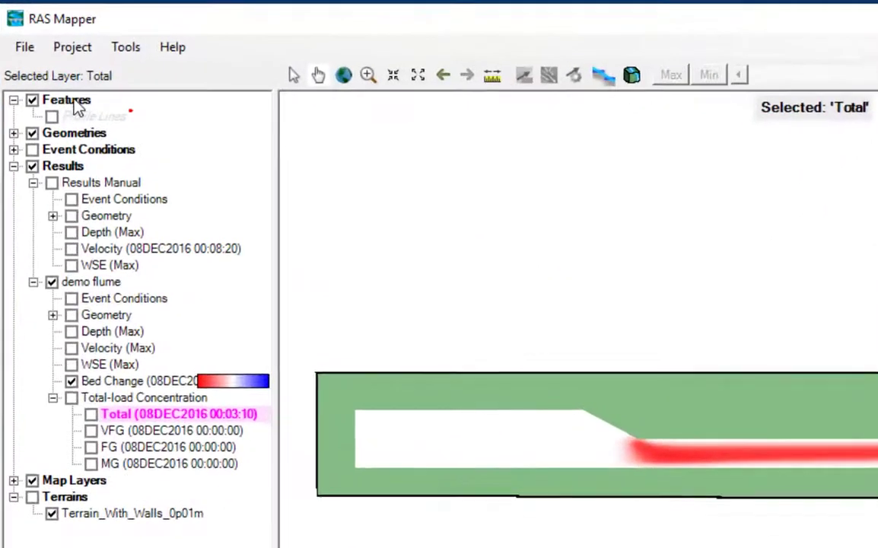
- Turn on the Profile Lines layer and start editing it
right_click(74, 88)
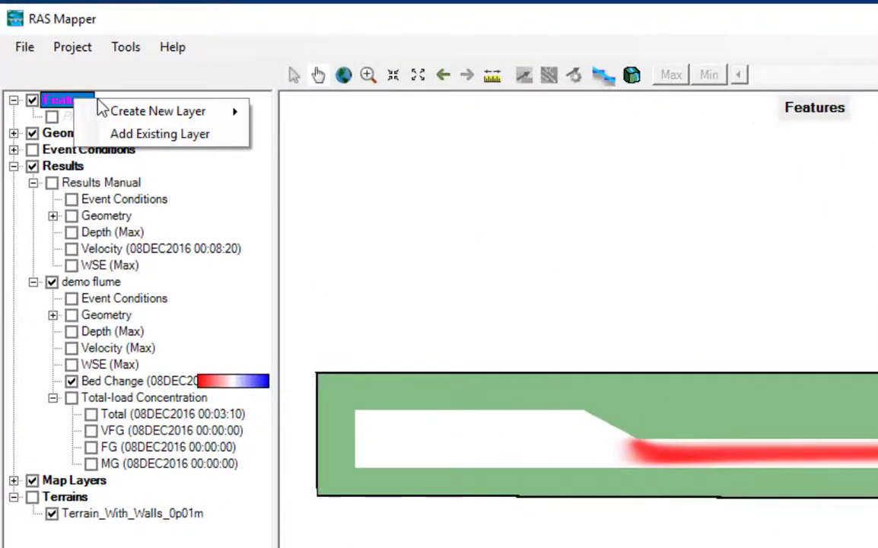
mouse_move(101, 95)
left_click(53, 116)
left_click(54, 118)
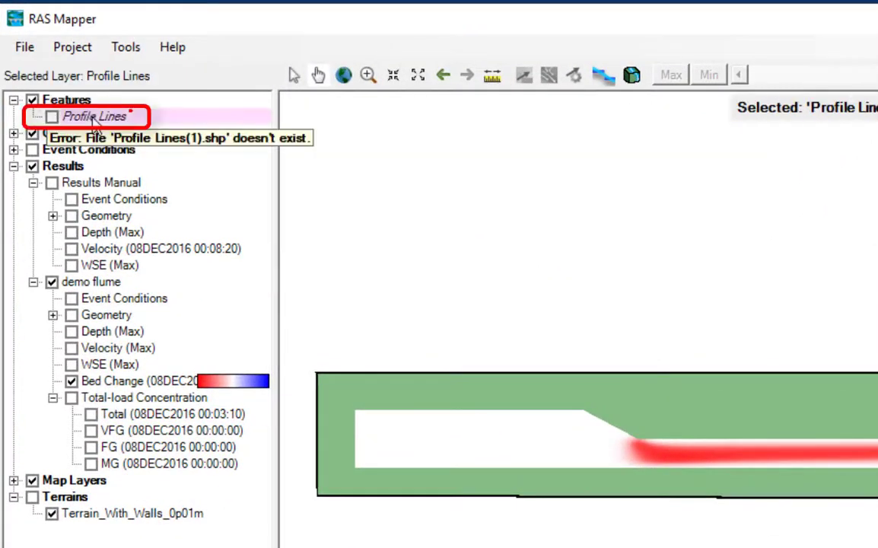
left_click(52, 116)
right_click(82, 118)
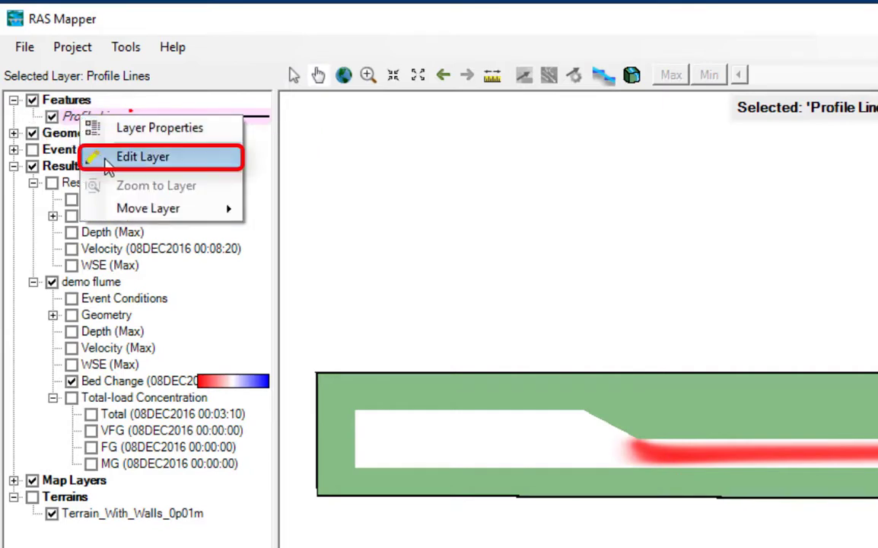
left_click(108, 161)
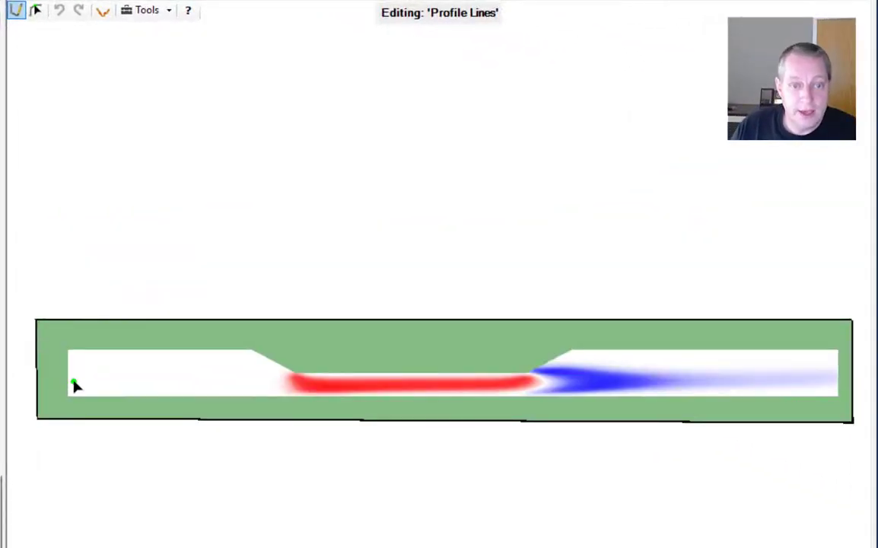
- Draw a centreline profile line across the flume named 'Tansect', stop editing and save
left_click(74, 383)
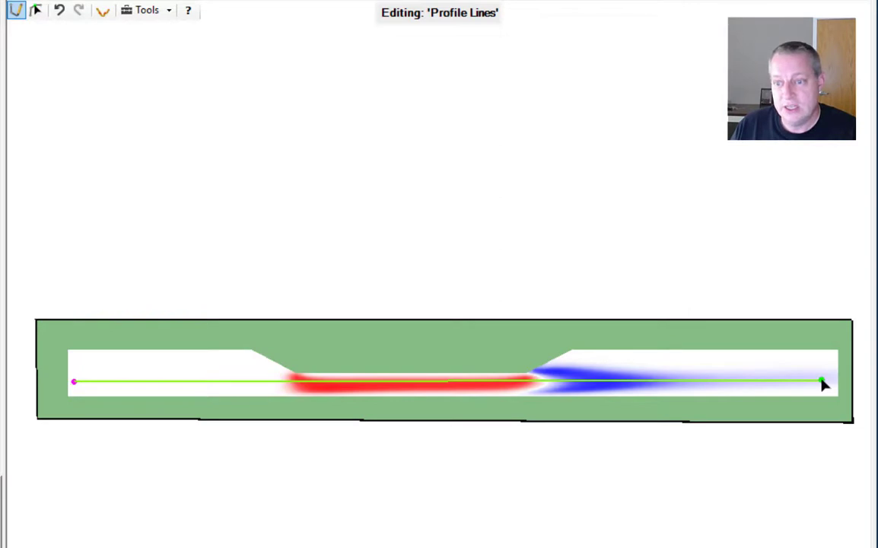
double_click(823, 381)
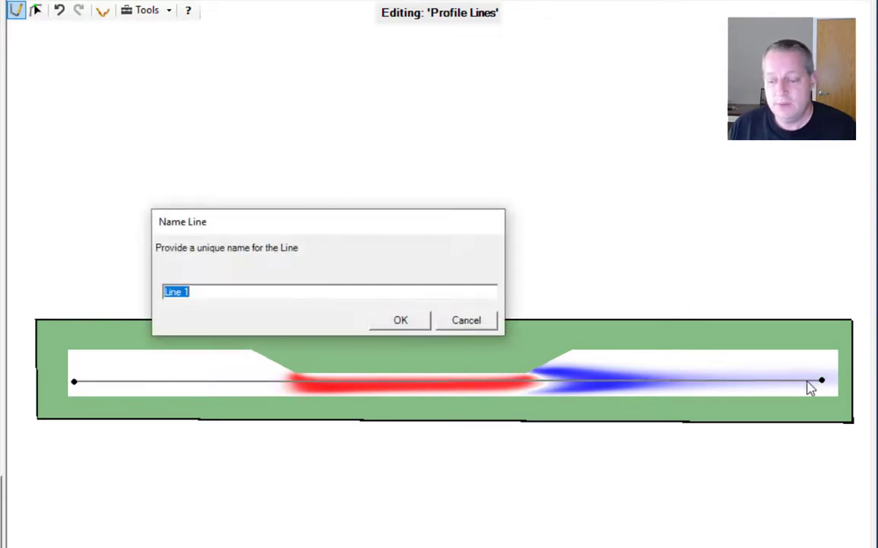
type("T")
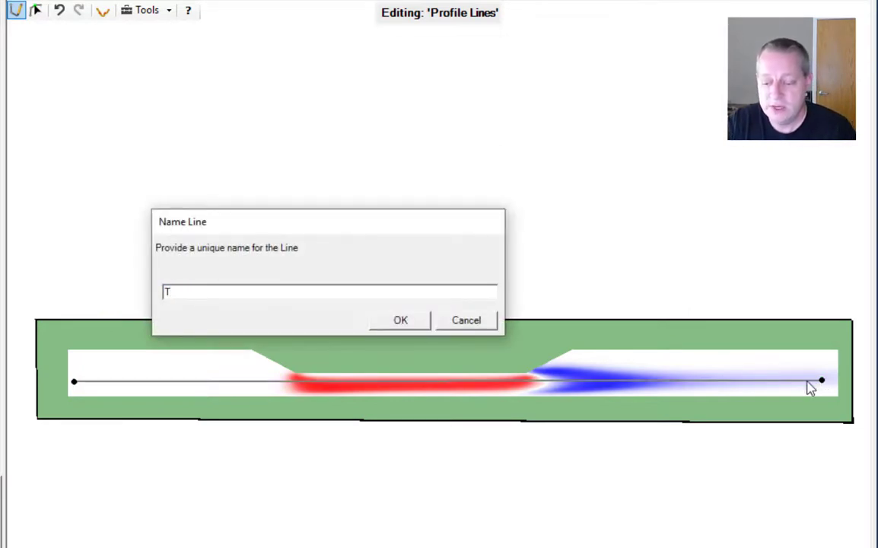
type("ansect")
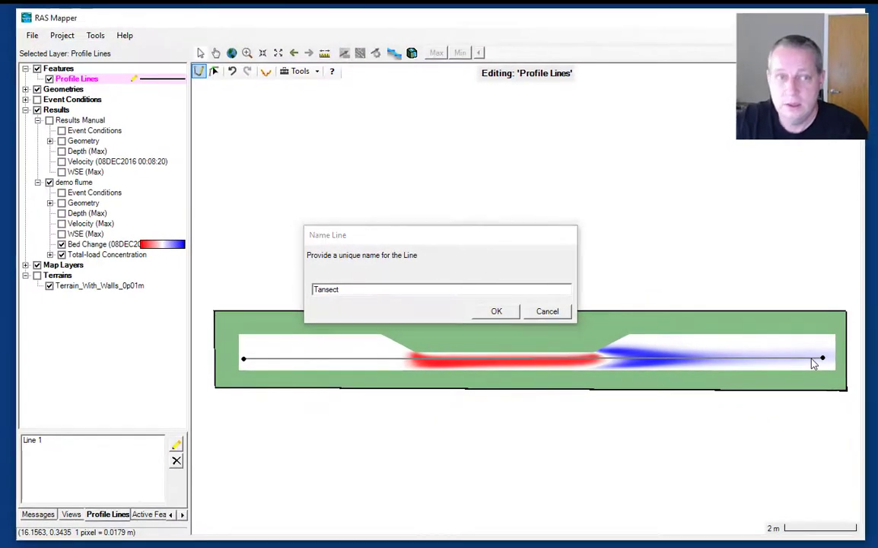
key("Return")
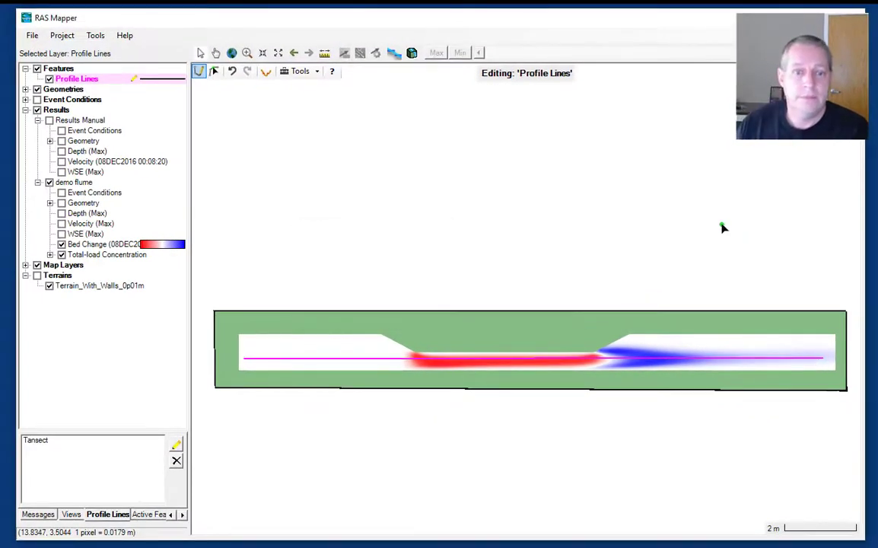
right_click(60, 80)
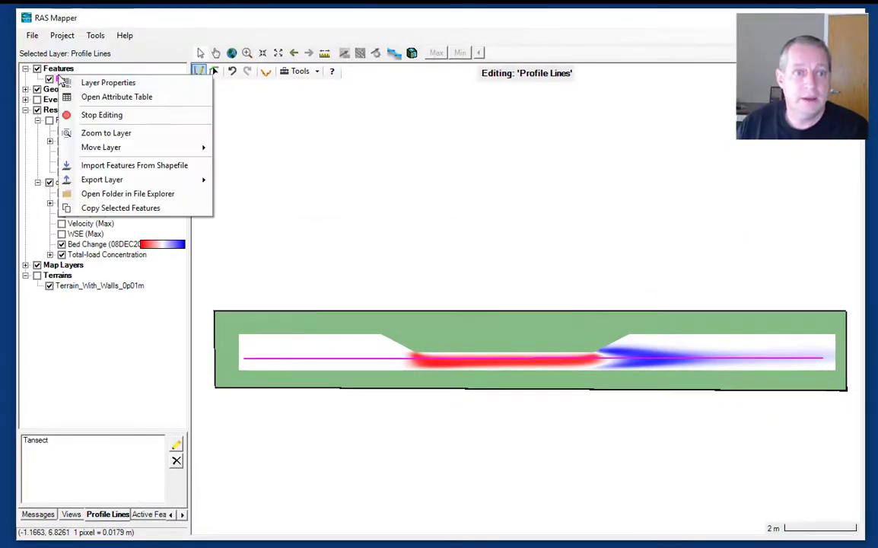
left_click(92, 115)
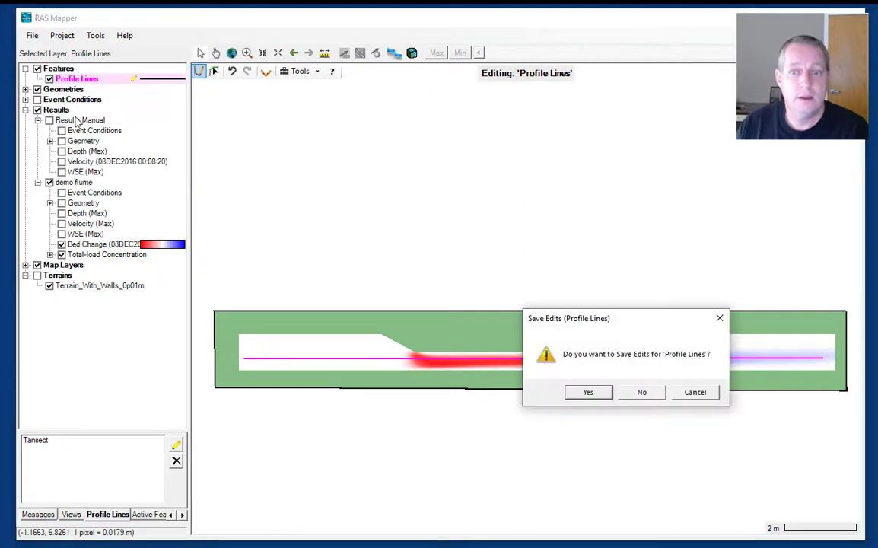
left_click(599, 397)
left_click(107, 244)
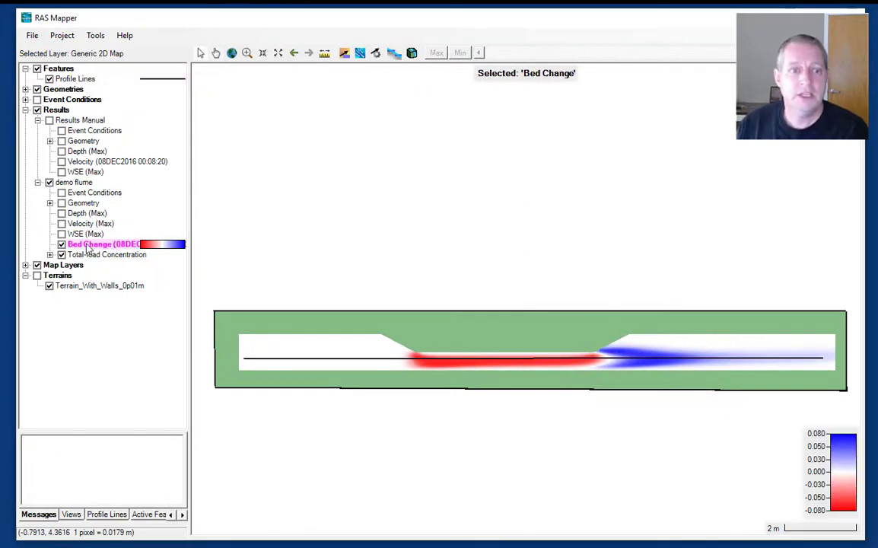
- Plot Cell Bed Change along the Tansect profile line
left_click(106, 515)
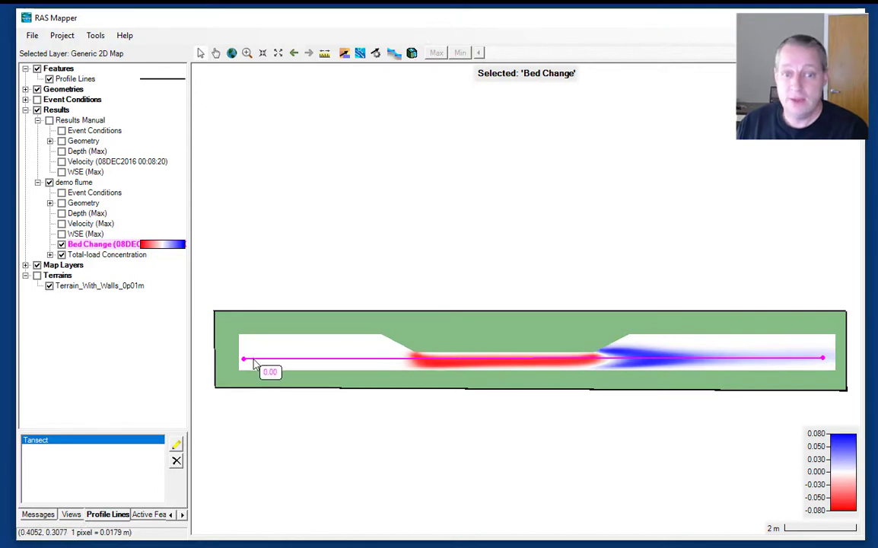
right_click(96, 443)
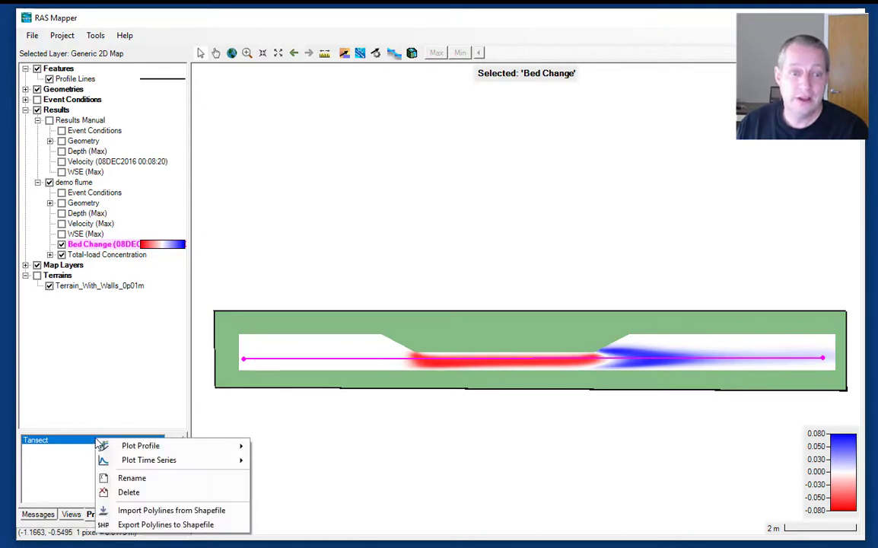
mouse_move(127, 448)
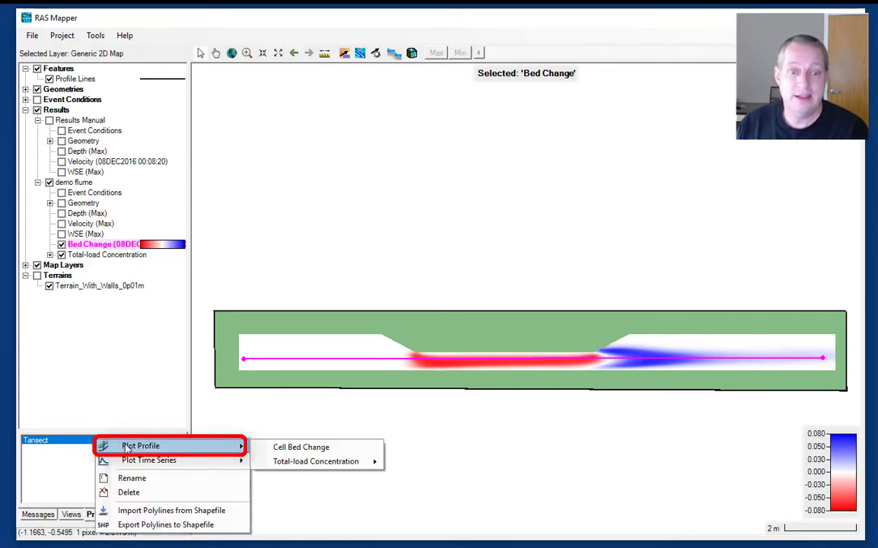
left_click(309, 447)
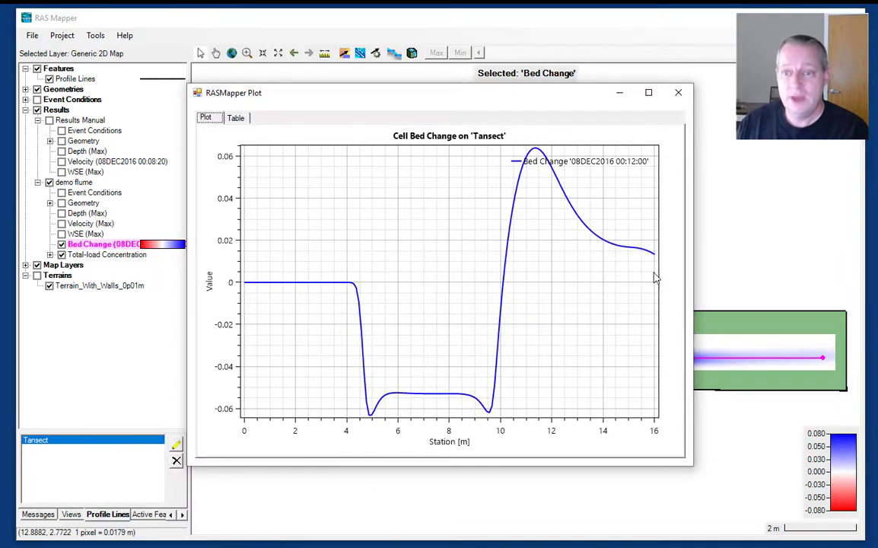
- Resize and position the bed-change plot above the flume map, then close it
left_click_drag(695, 297, 834, 274)
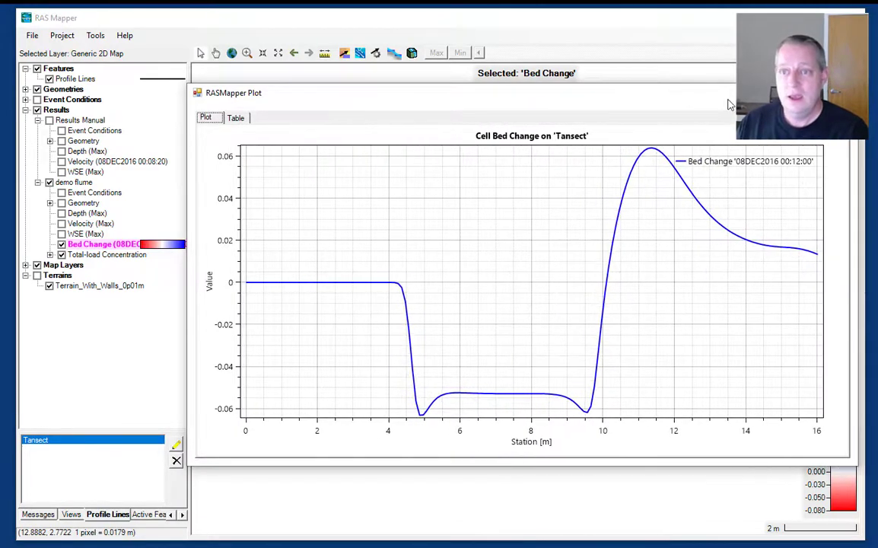
left_click_drag(727, 104, 594, 88)
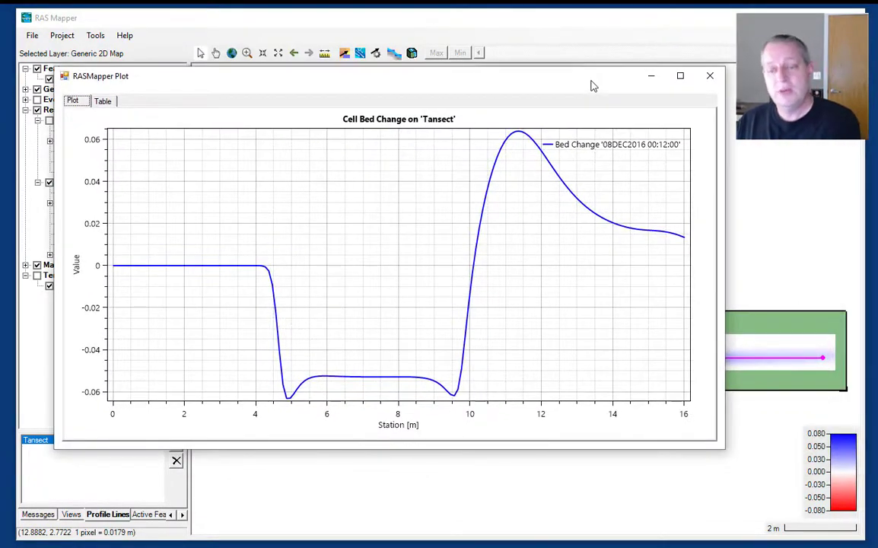
left_click_drag(532, 82, 596, 98)
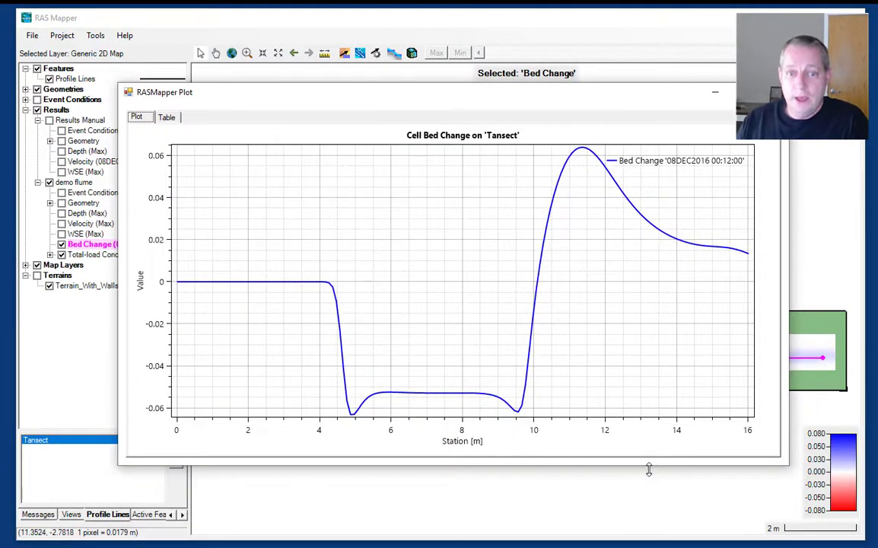
left_click_drag(649, 469, 659, 314)
left_click_drag(613, 99, 676, 114)
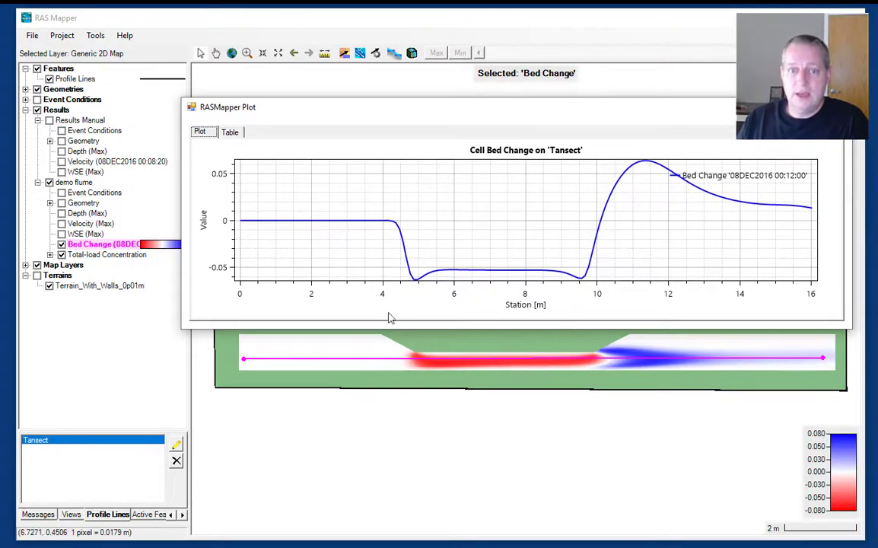
mouse_move(442, 274)
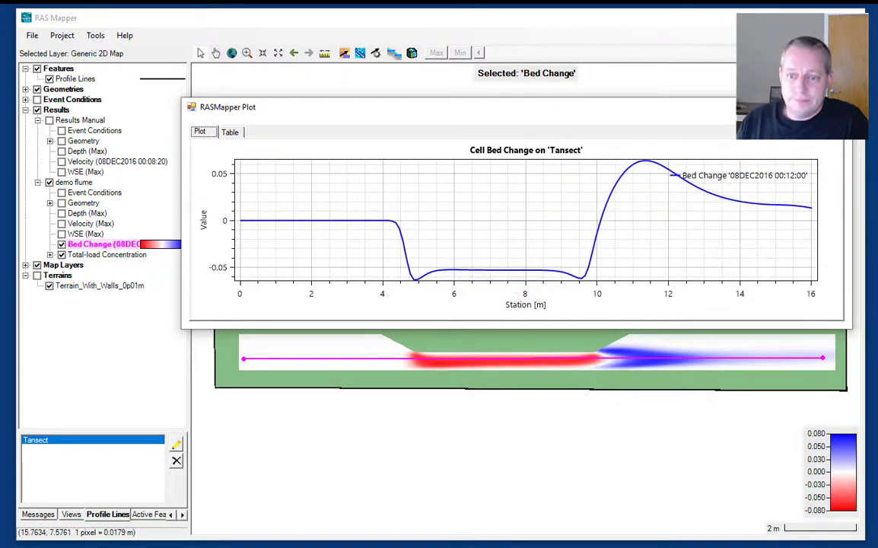
left_click(835, 107)
- Hide Bed Change and show the Total-load Concentration map with its sediment classes expanded
left_click(62, 243)
left_click(61, 254)
left_click(50, 255)
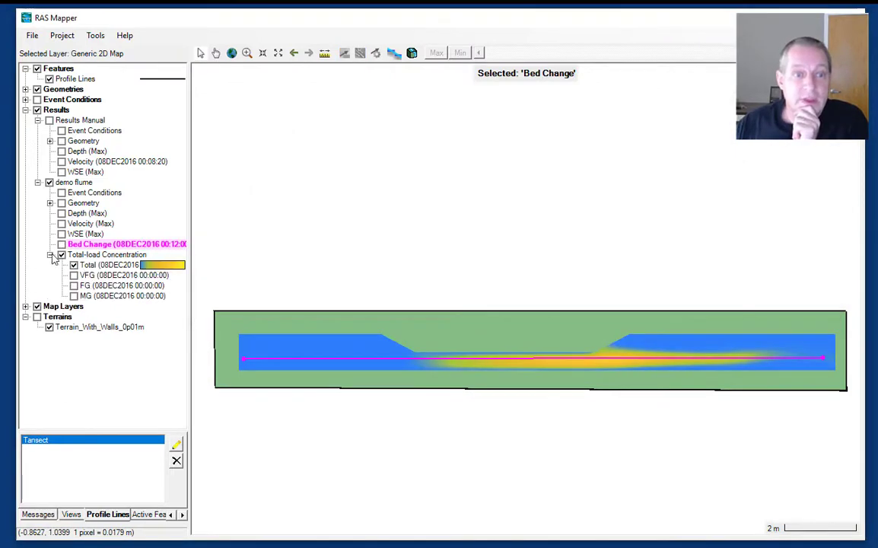
- Plot 'Cell Total-load Concentration - Total' along Tansect and fit the plot above the flume map
right_click(64, 442)
mouse_move(84, 449)
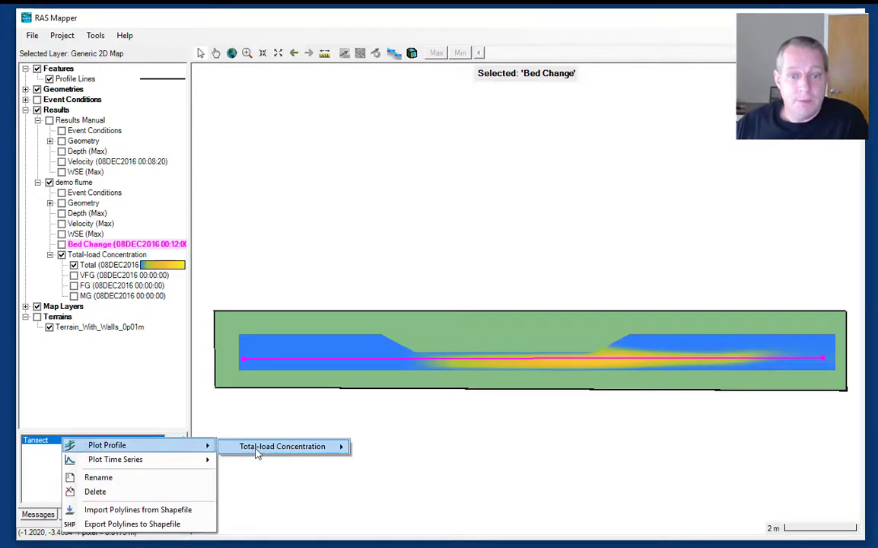
mouse_move(257, 449)
left_click(388, 448)
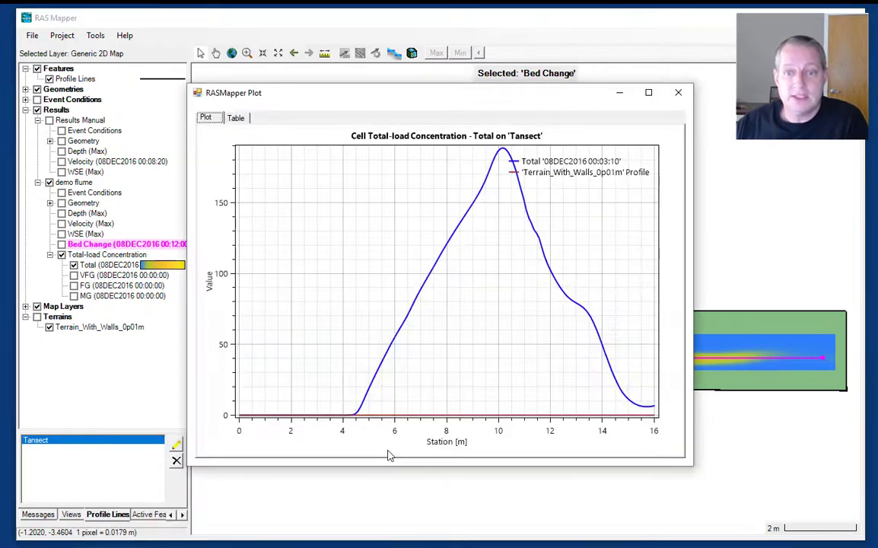
left_click_drag(524, 101, 420, 103)
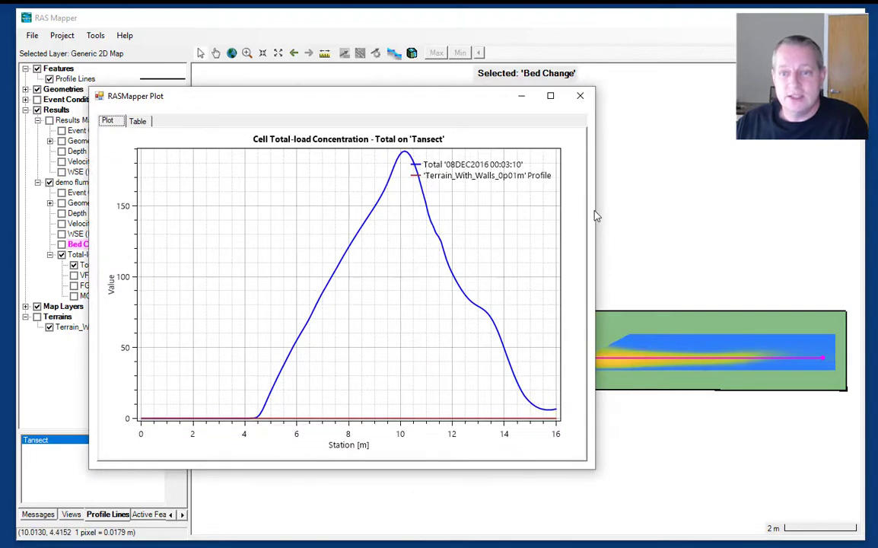
left_click_drag(605, 210, 752, 209)
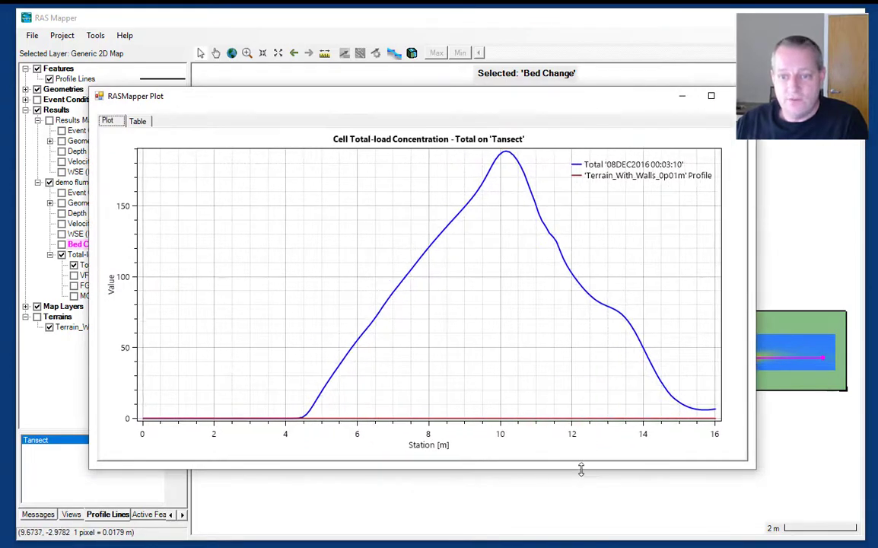
left_click_drag(580, 467, 602, 320)
left_click_drag(449, 96, 536, 96)
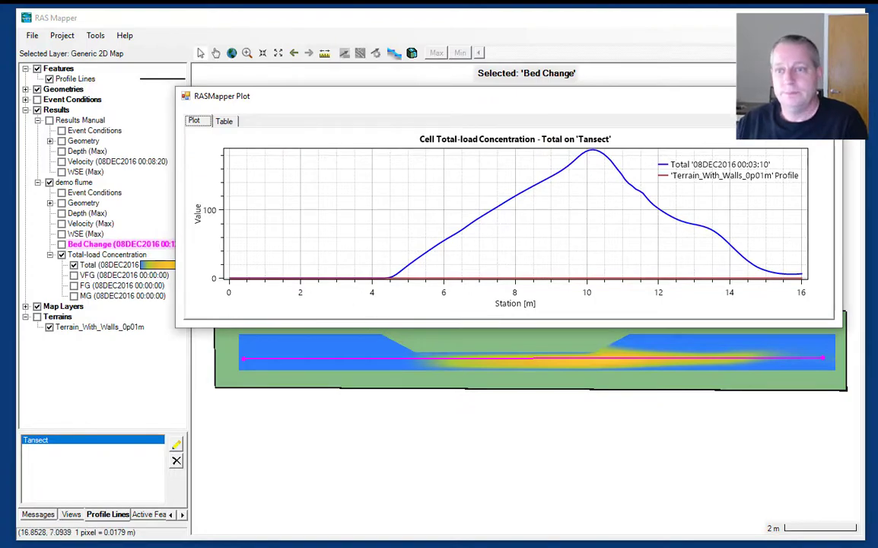